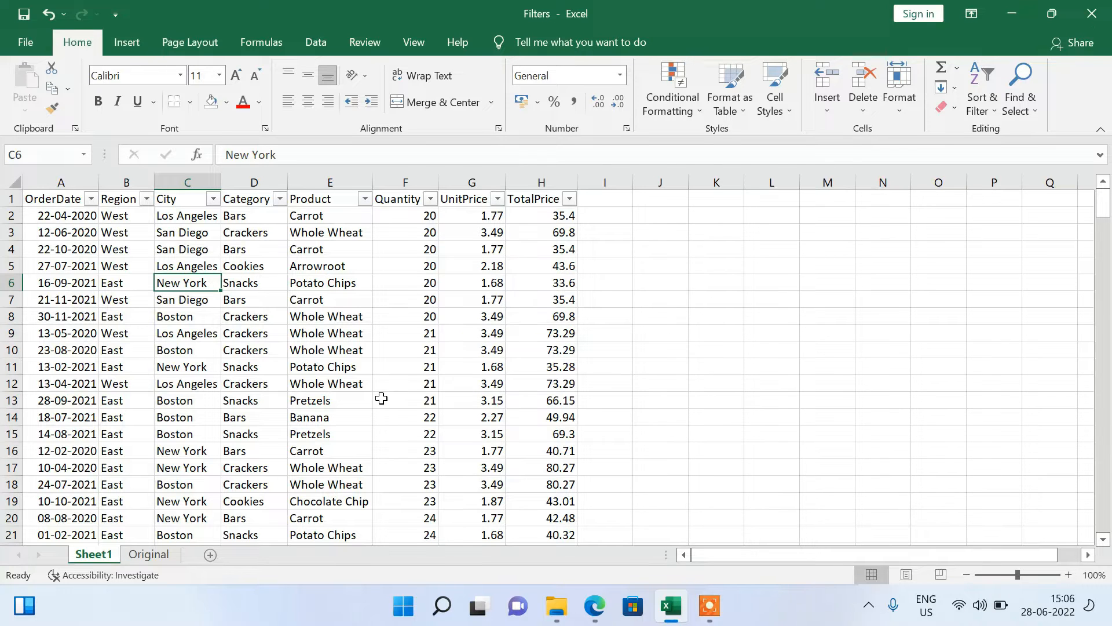
Examine the extent of the order data on Sheet1, from the OrderDate header across to TotalPrice and down to the last row.
drag(56, 183, 690, 174)
click(690, 174)
click(273, 310)
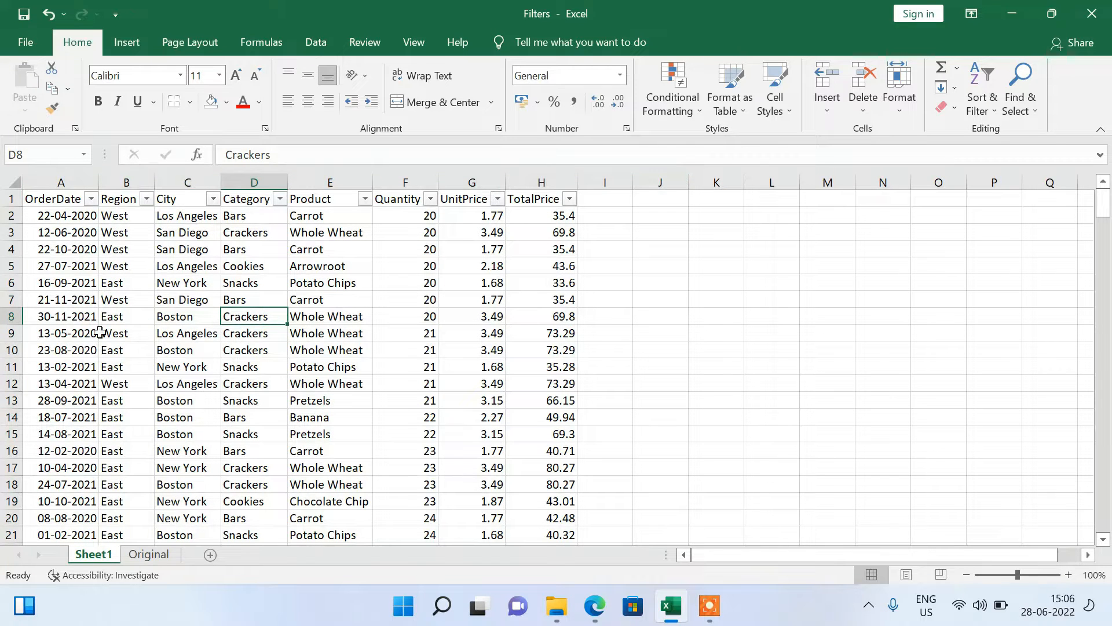
click(55, 198)
key(ctrl+shift+Down)
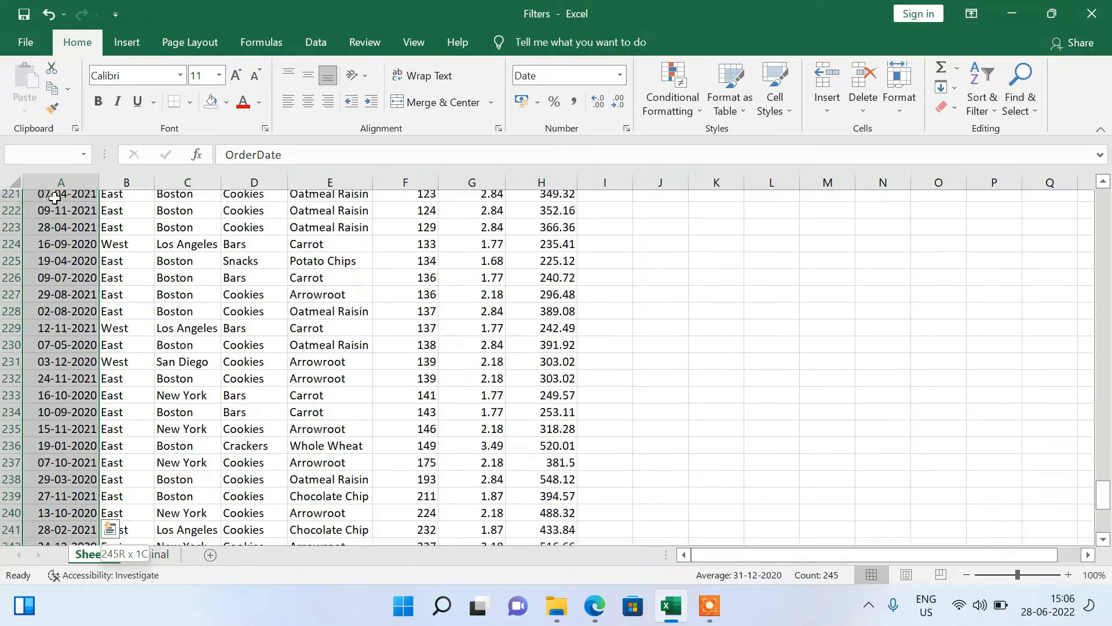
key(ctrl+Home)
key(Right)
key(Right)
key(Left)
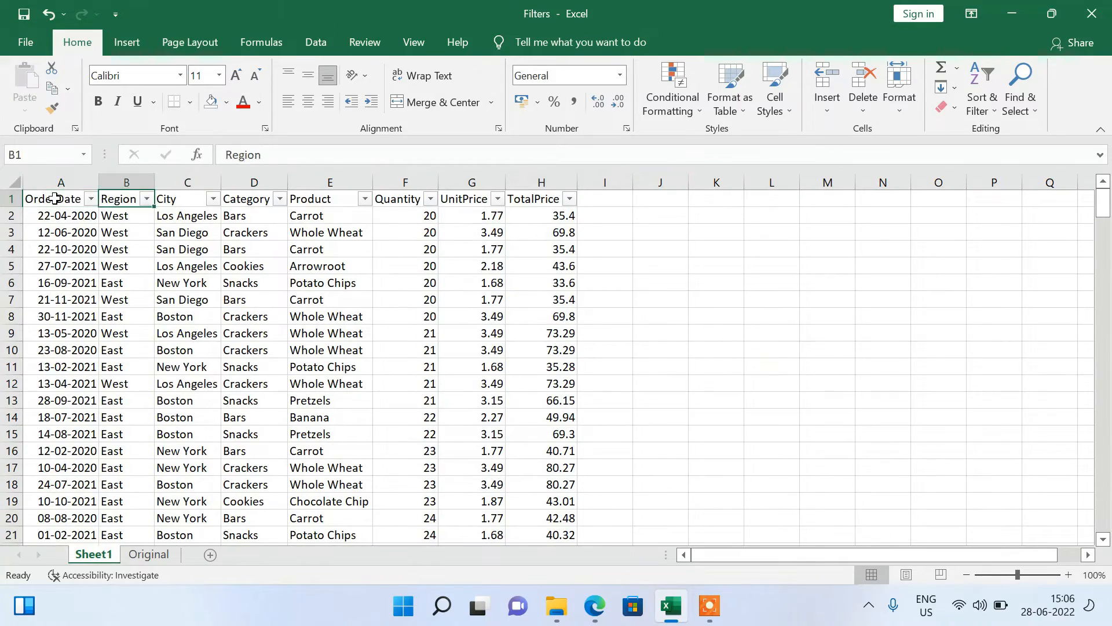
key(Left)
key(ctrl+shift+End)
key(ctrl+Home)
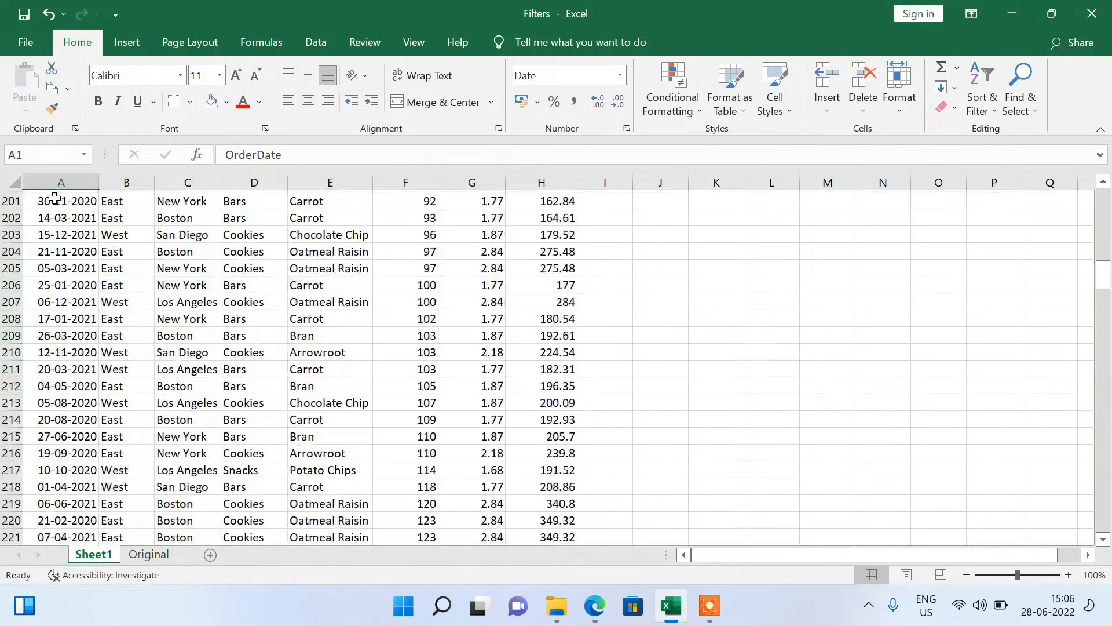
click(125, 369)
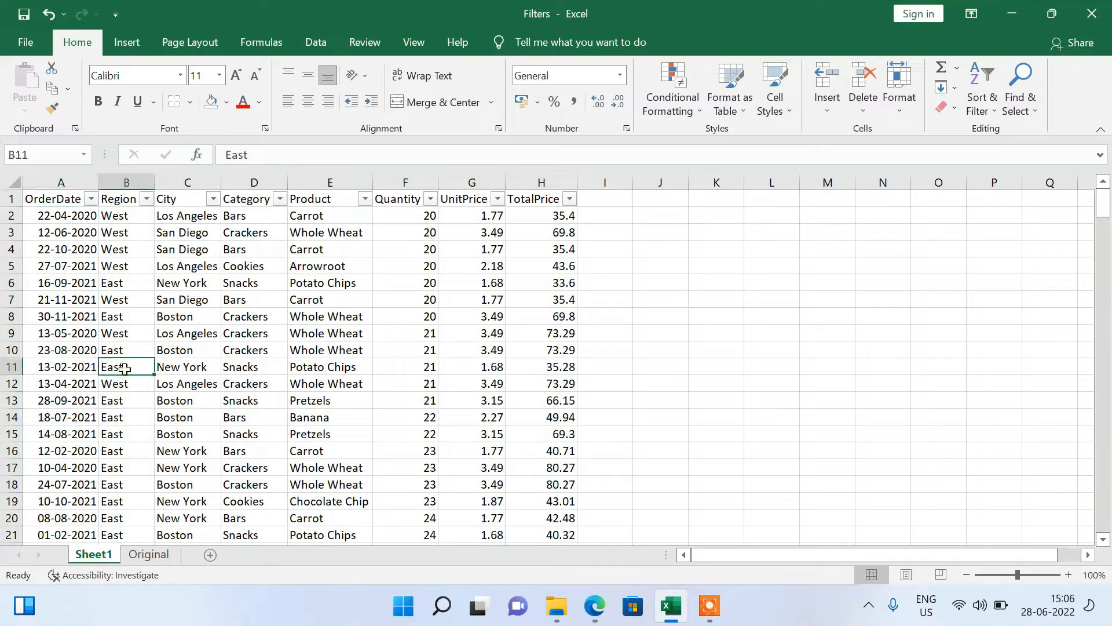
View the unfiltered header row on the Original sheet, and return to Sheet1.
click(150, 555)
click(225, 378)
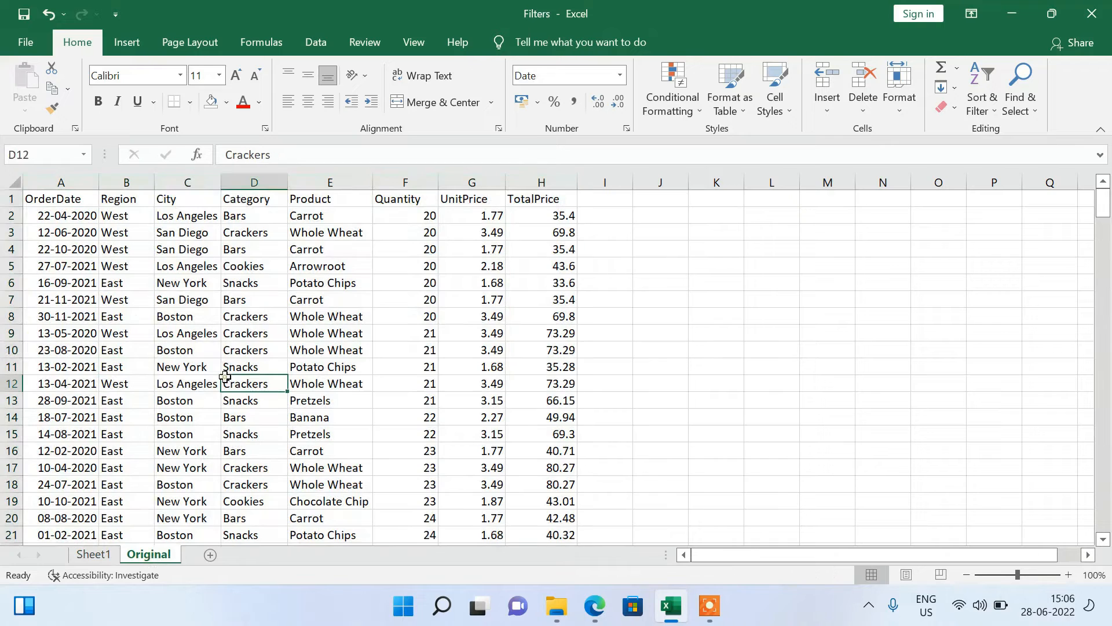
click(12, 199)
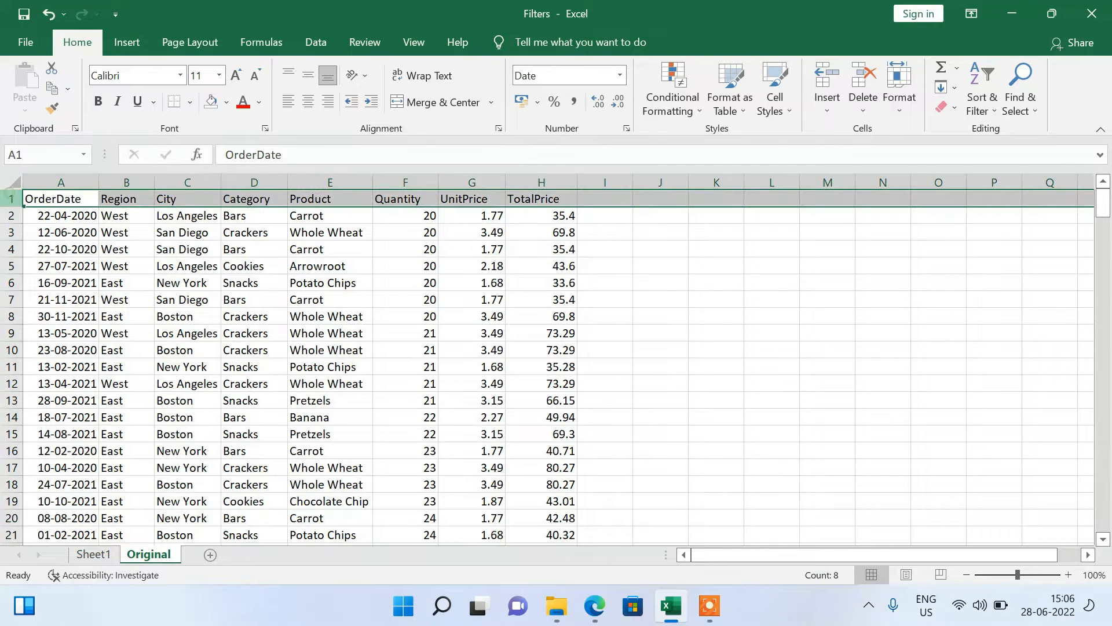
click(212, 332)
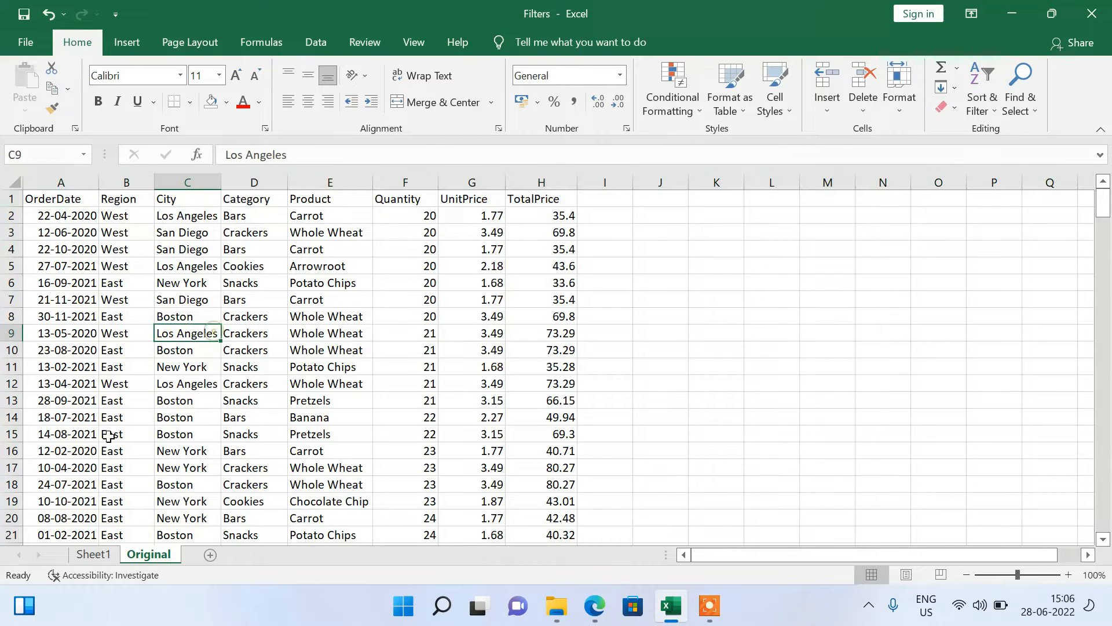
click(89, 553)
click(387, 282)
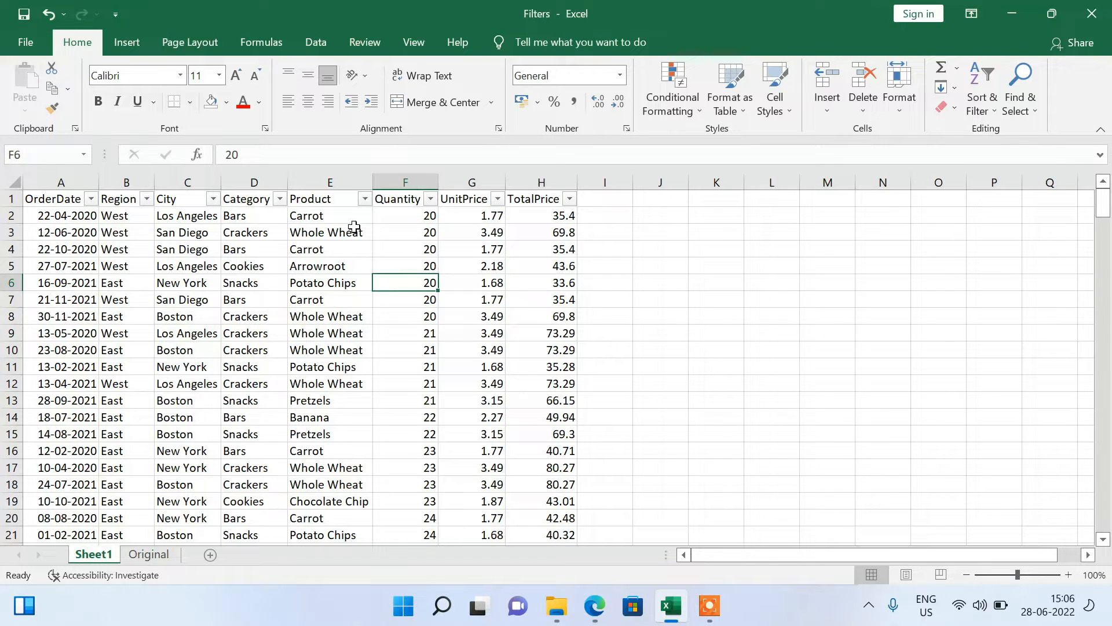
Highlight the header row and columns A through H on Sheet1 to review the fields available for filtering.
click(10, 202)
click(291, 299)
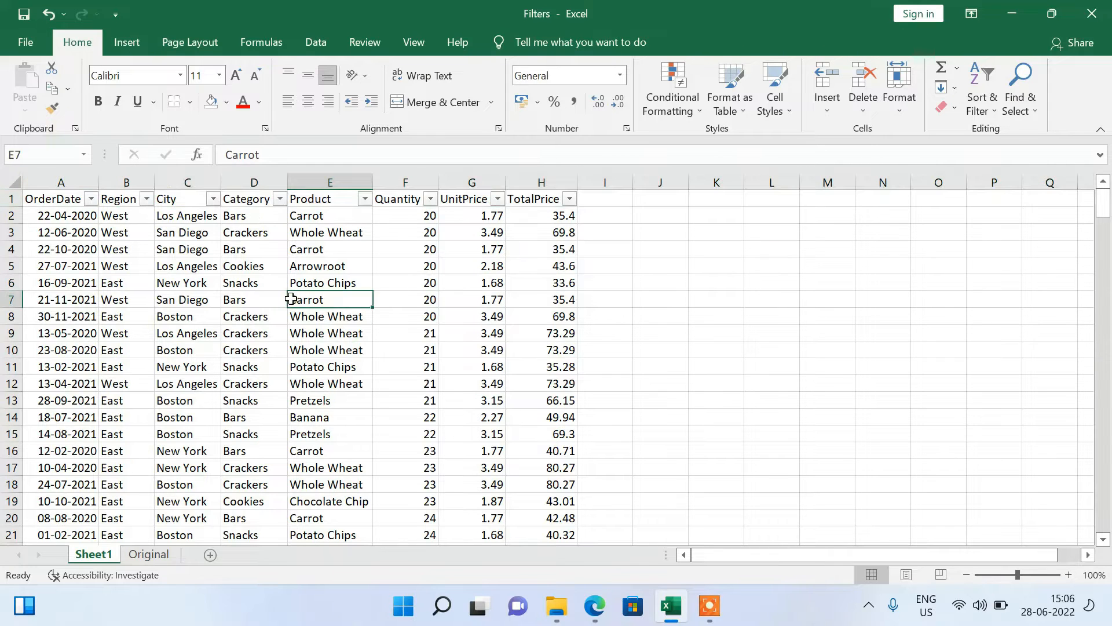
click(10, 198)
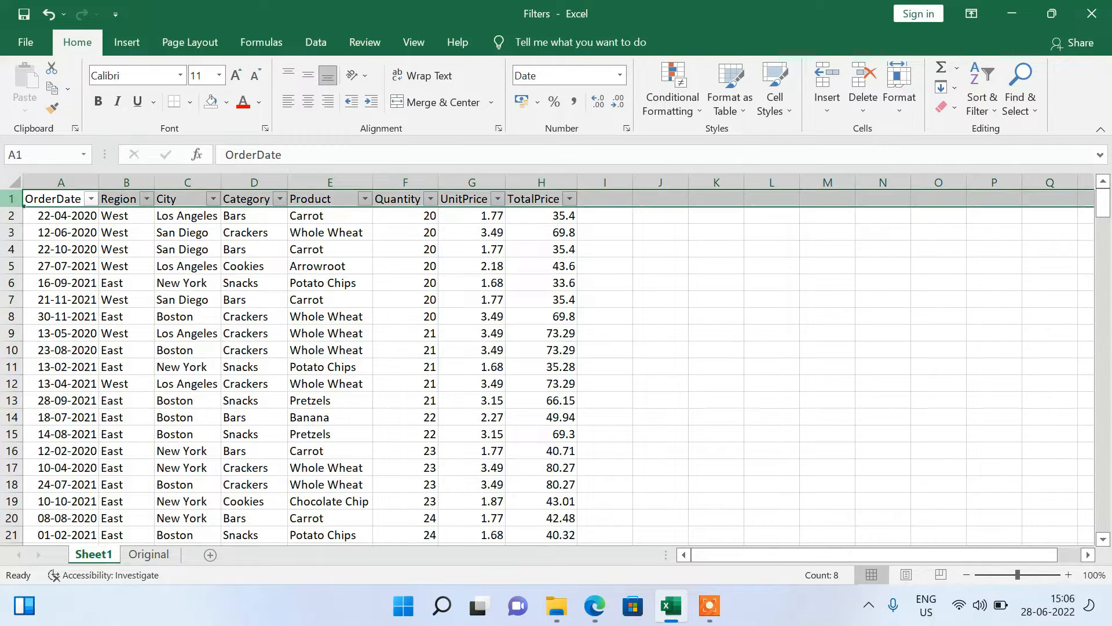
drag(60, 182, 591, 181)
click(130, 300)
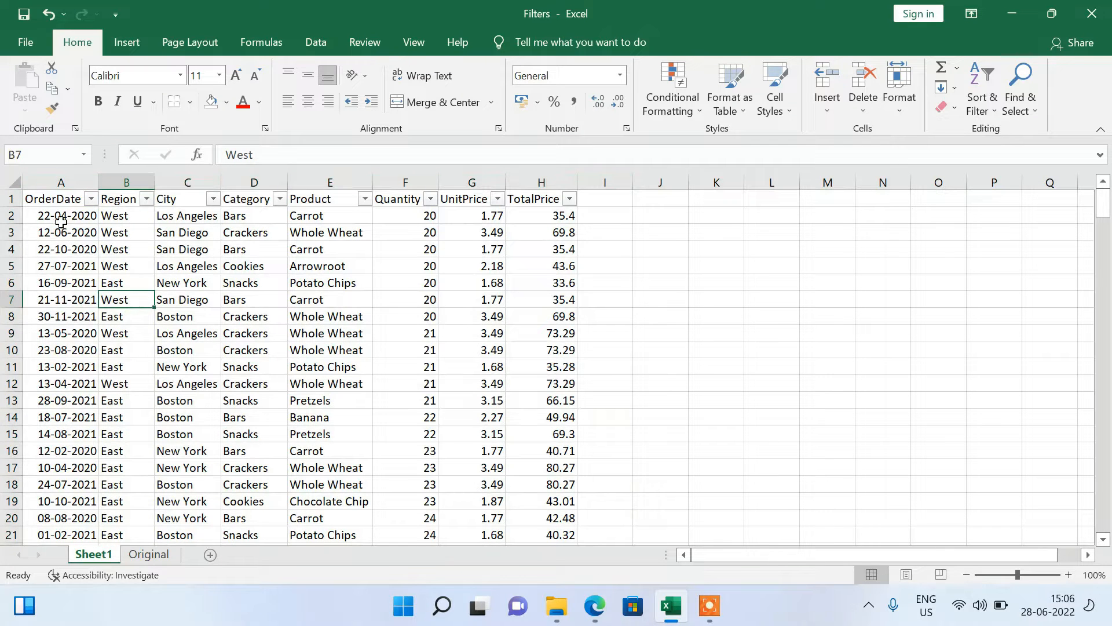
drag(51, 183, 542, 183)
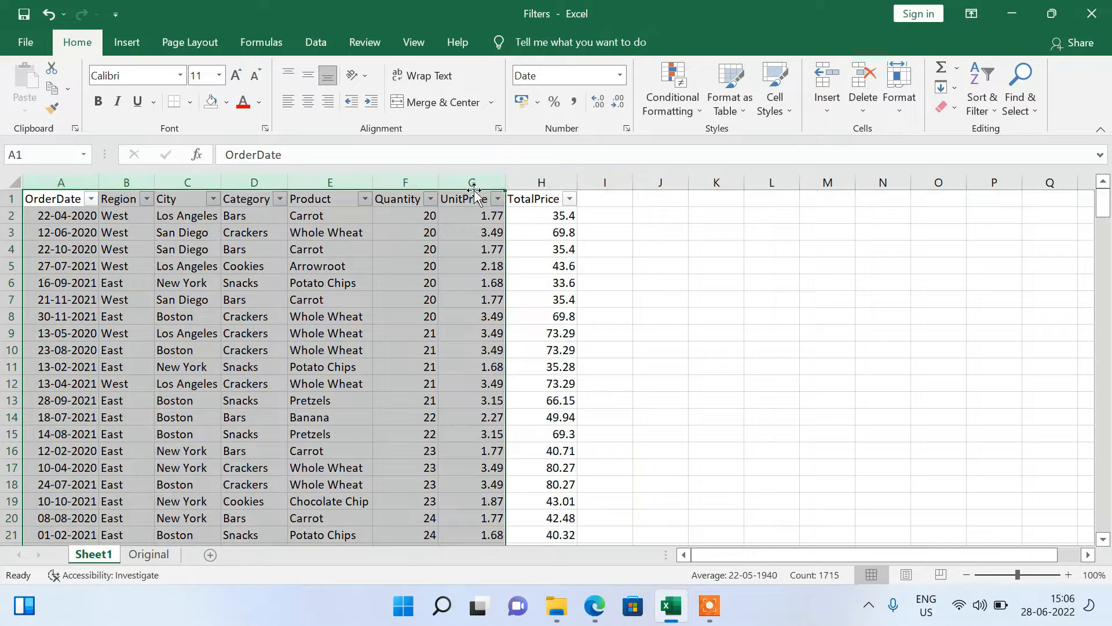
click(416, 289)
drag(46, 182, 529, 153)
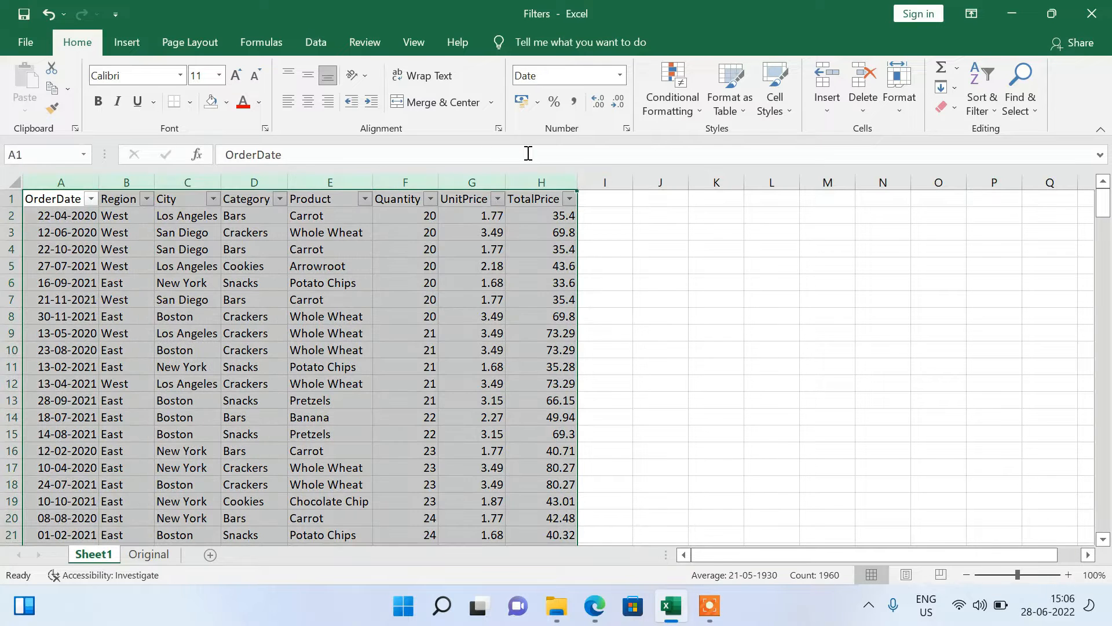
Toggle the filter off and back on for header row 1 of Sheet1.
click(12, 198)
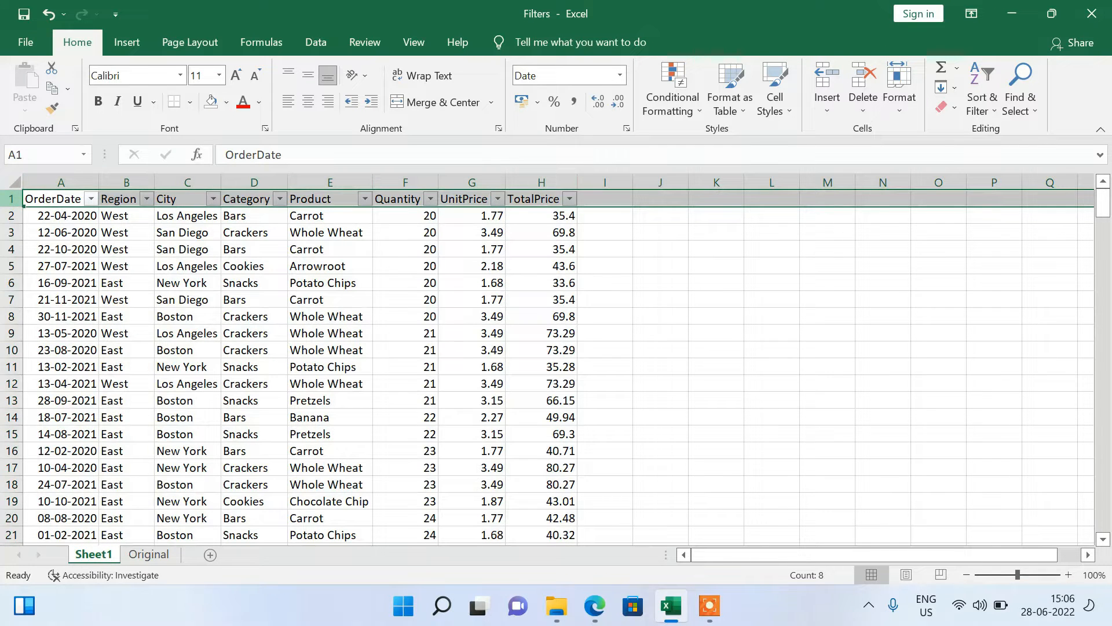
click(983, 104)
click(983, 104)
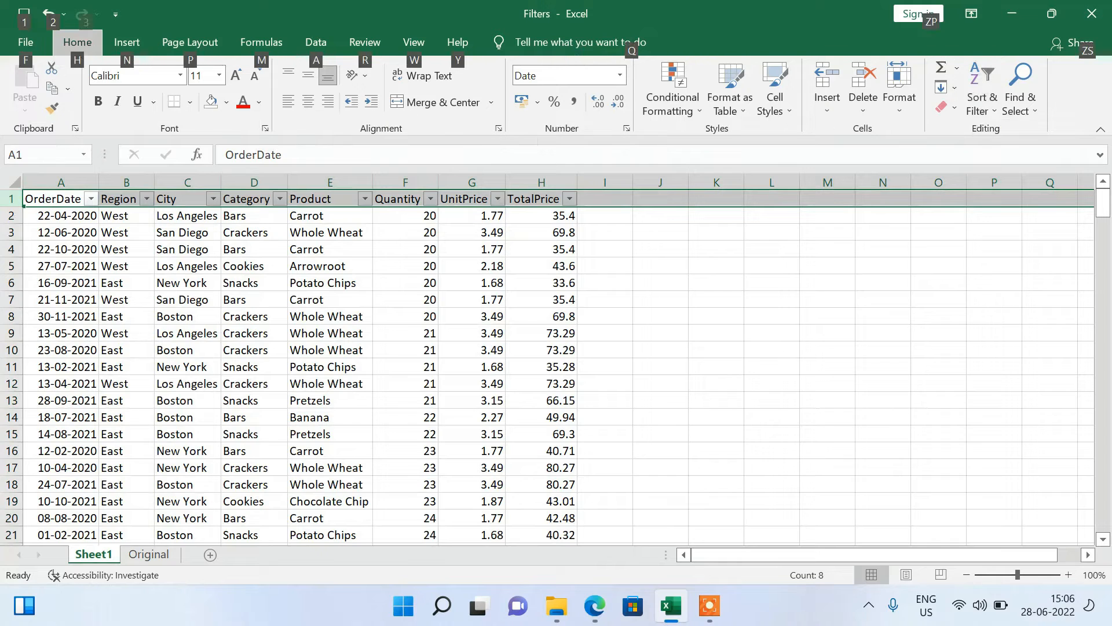
key(ctrl+shift+l)
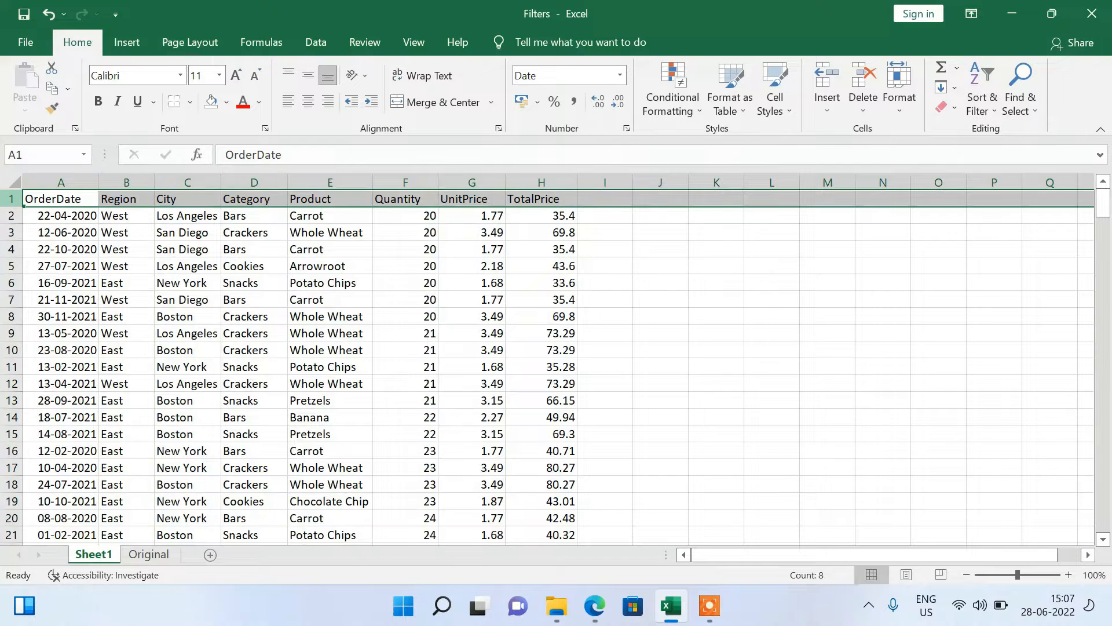
key(ctrl+shift+l)
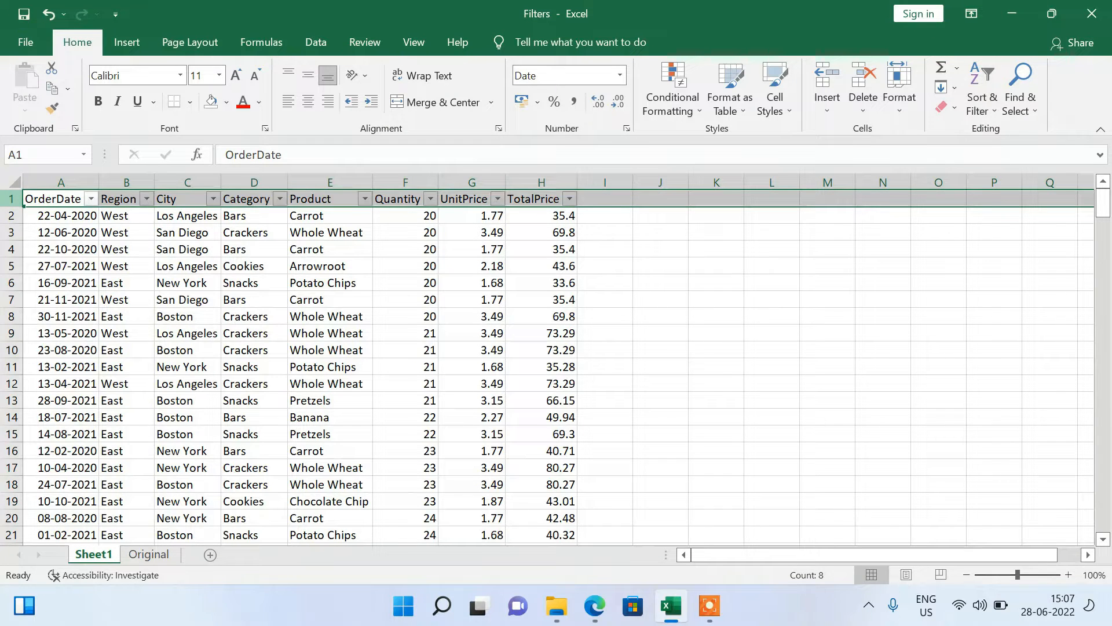
Select the full data range from the OrderDate header to the last TotalPrice cell.
click(259, 267)
click(52, 201)
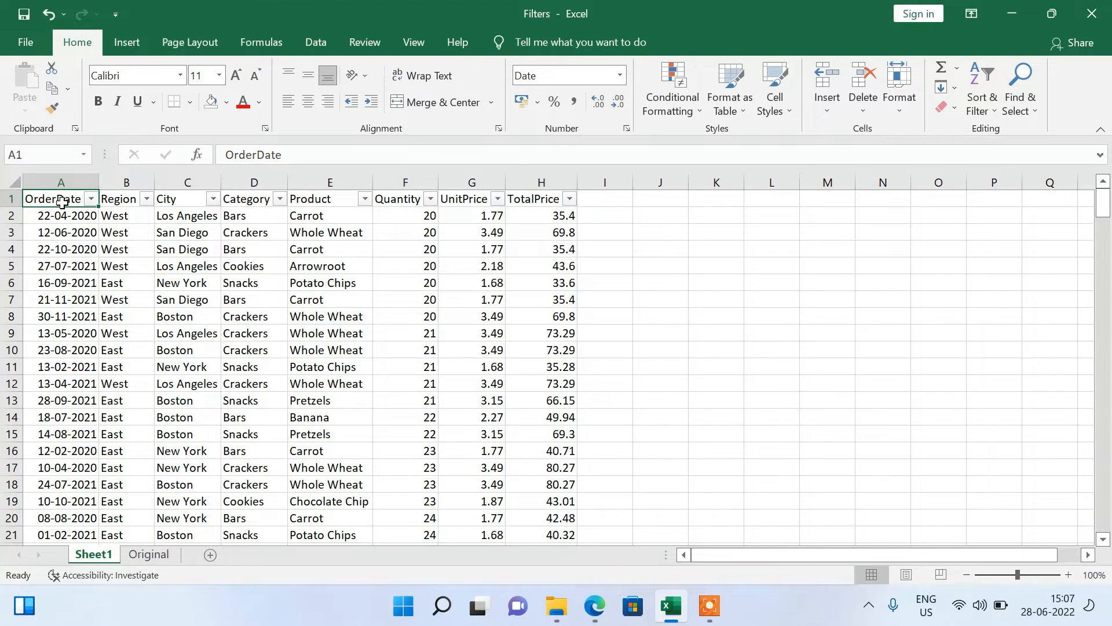
key(ctrl+shift+End)
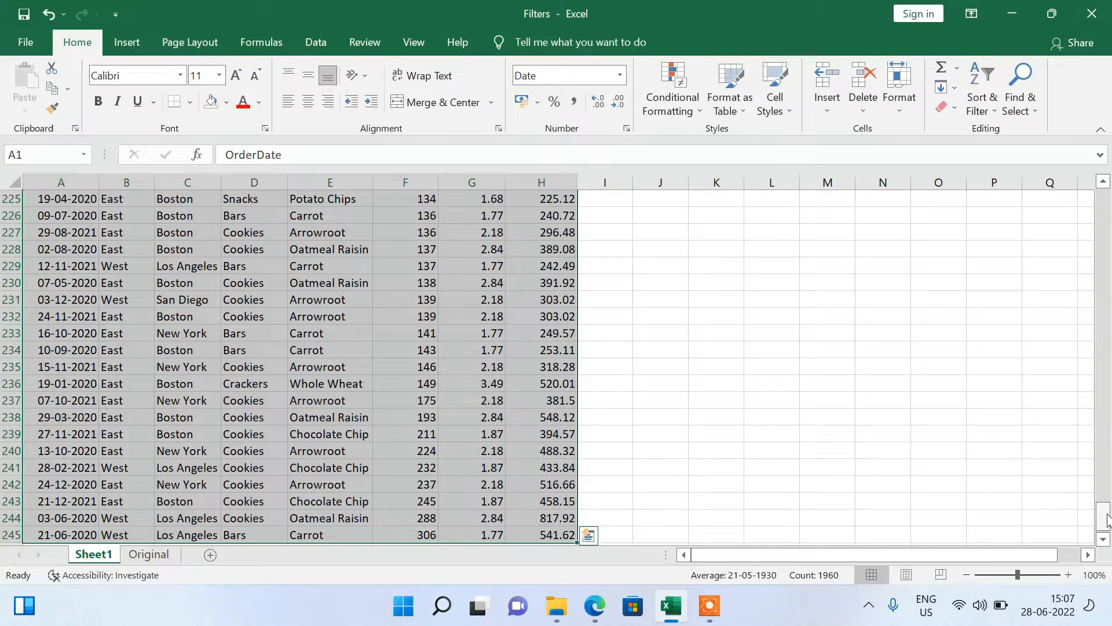
drag(1103, 517, 1108, 197)
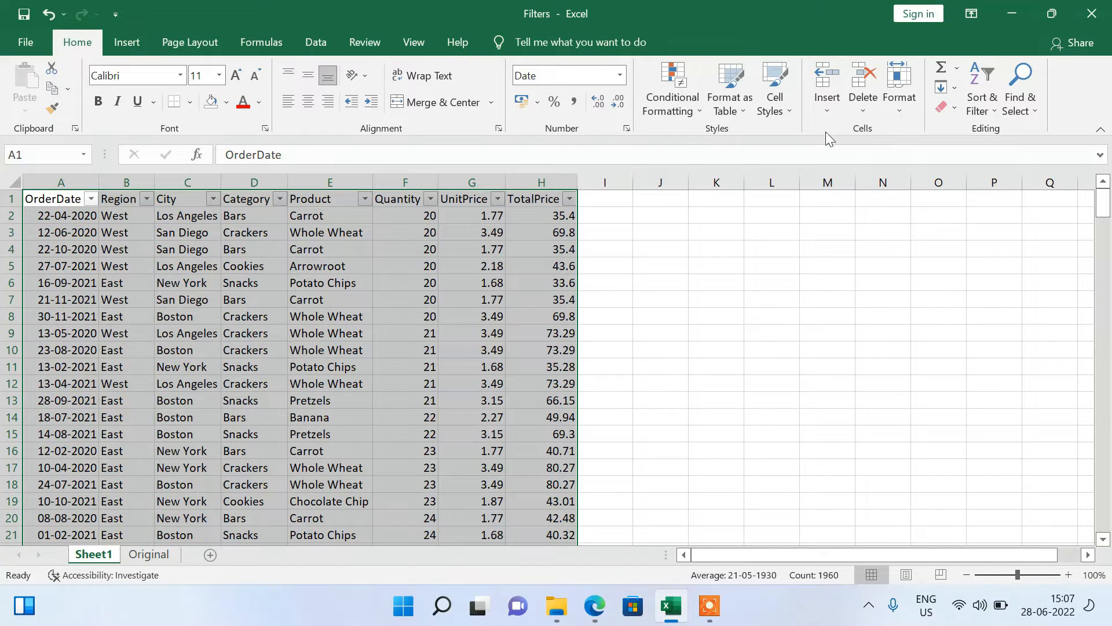
Review the available sort and filter commands for the selected data without applying any.
right_click(391, 222)
mouse_move(475, 437)
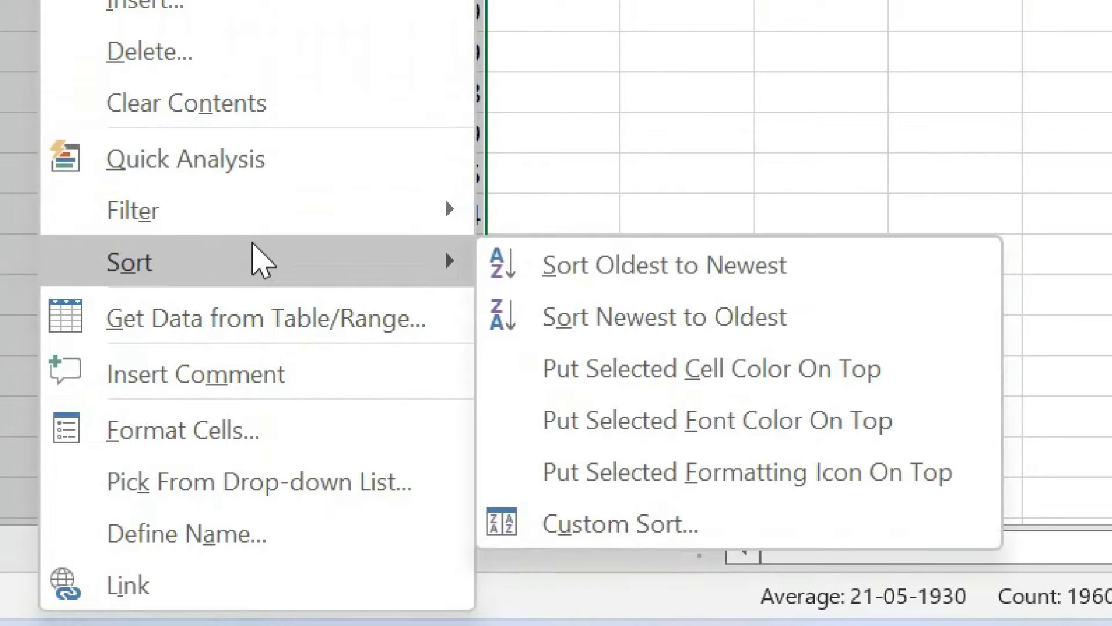
mouse_move(232, 212)
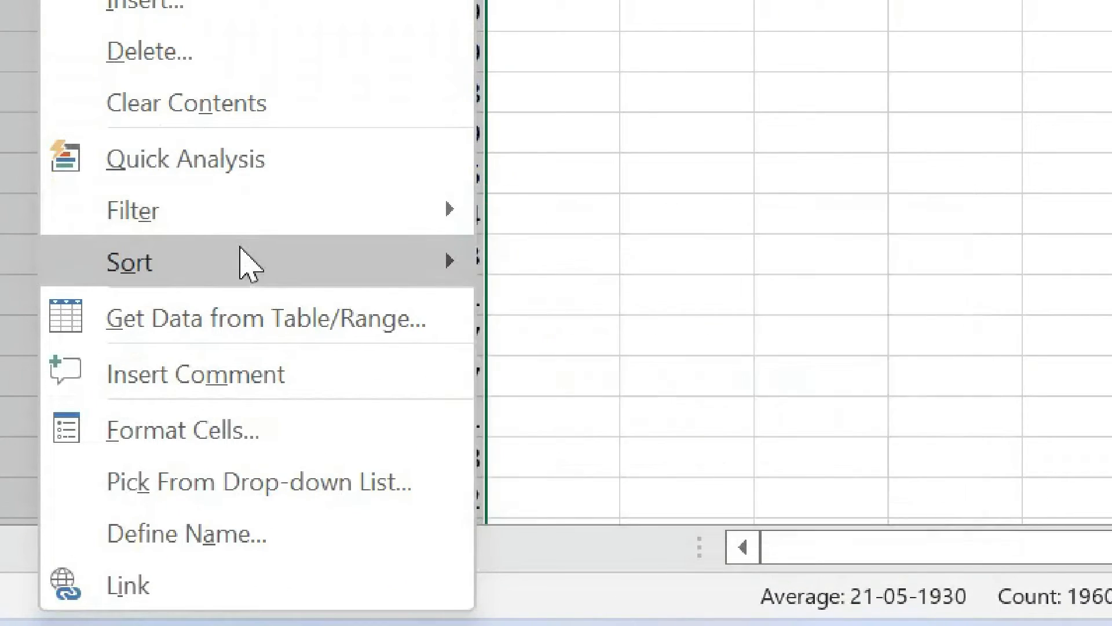
key(Escape)
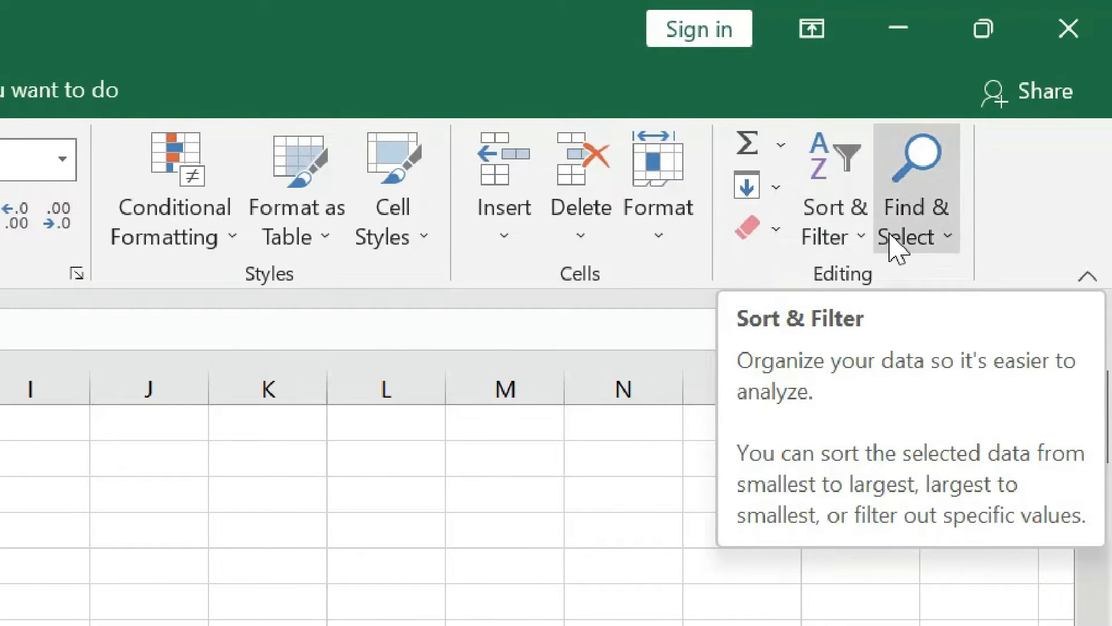
click(859, 247)
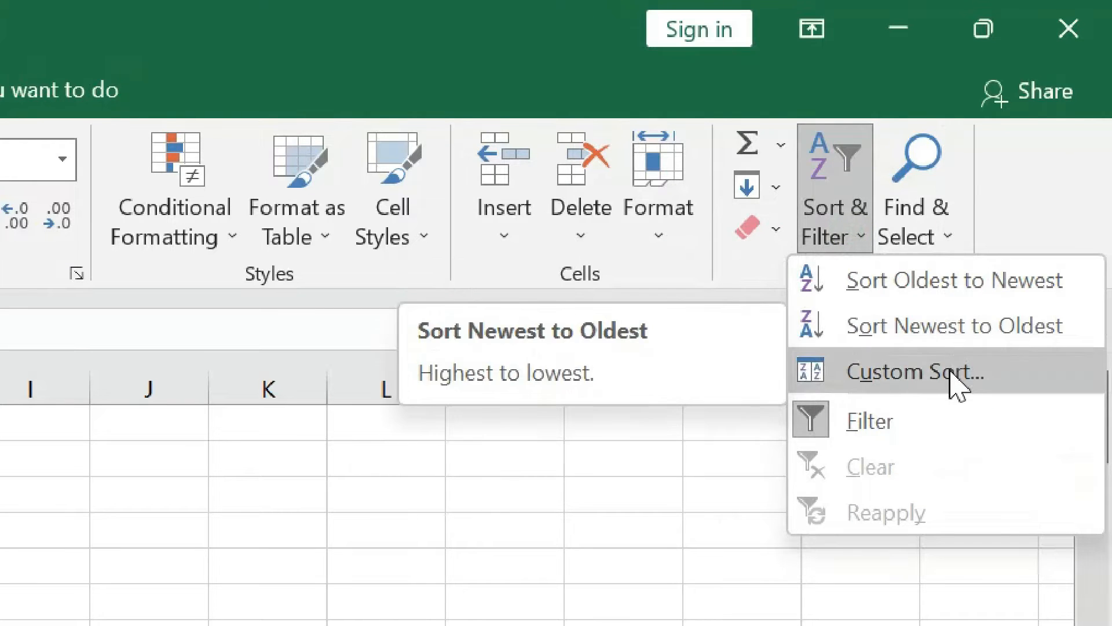
click(69, 589)
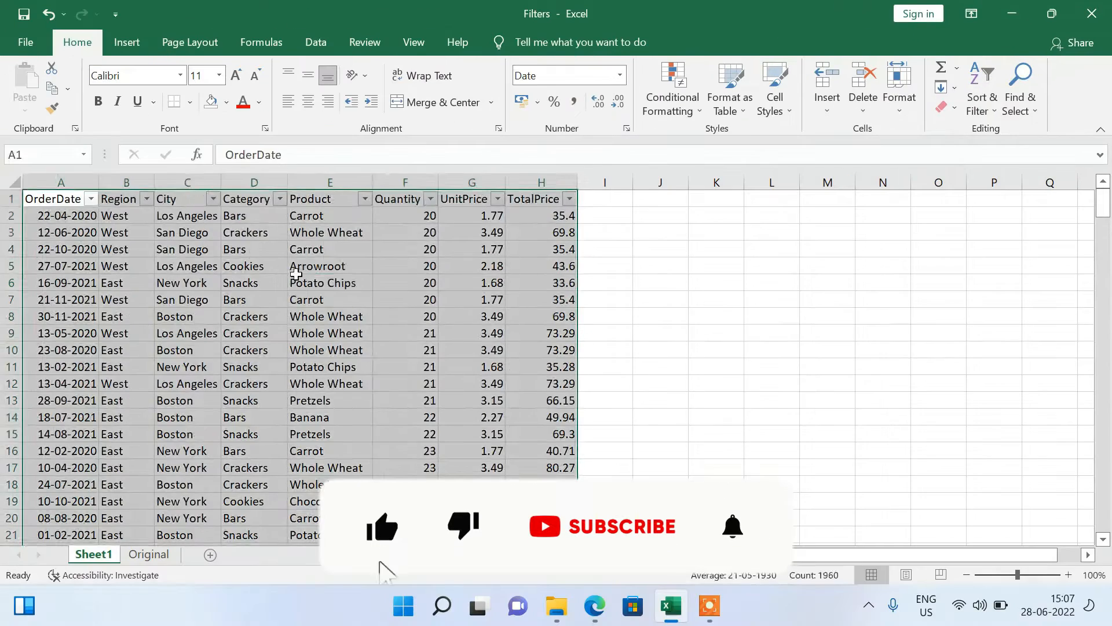
Sort the data by OrderDate from newest to oldest, expanding the selection to the adjacent columns.
click(297, 277)
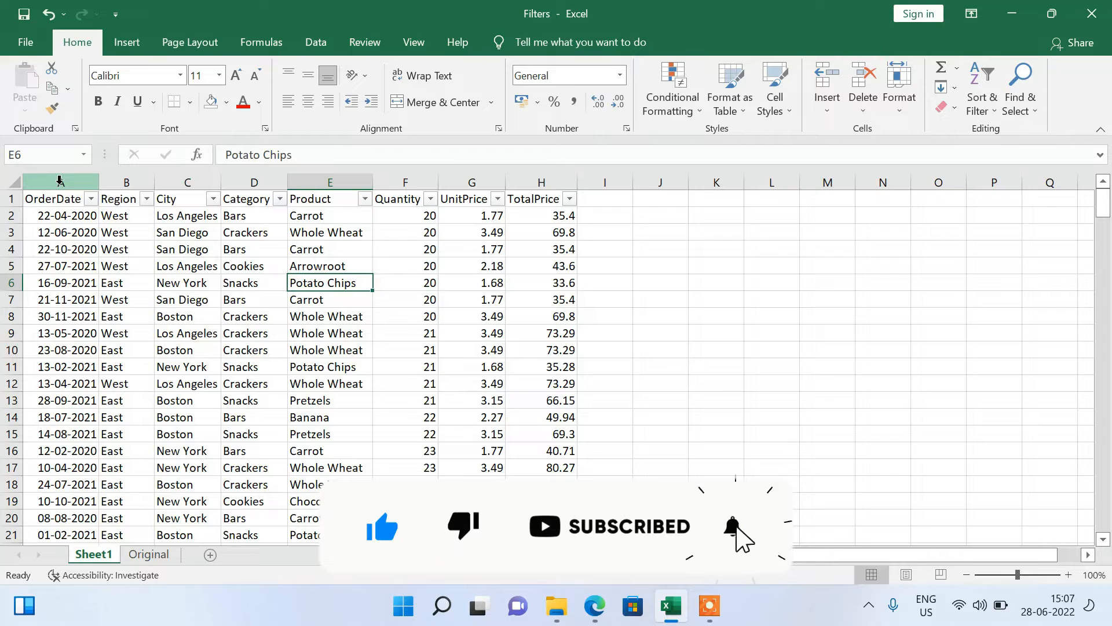
click(59, 183)
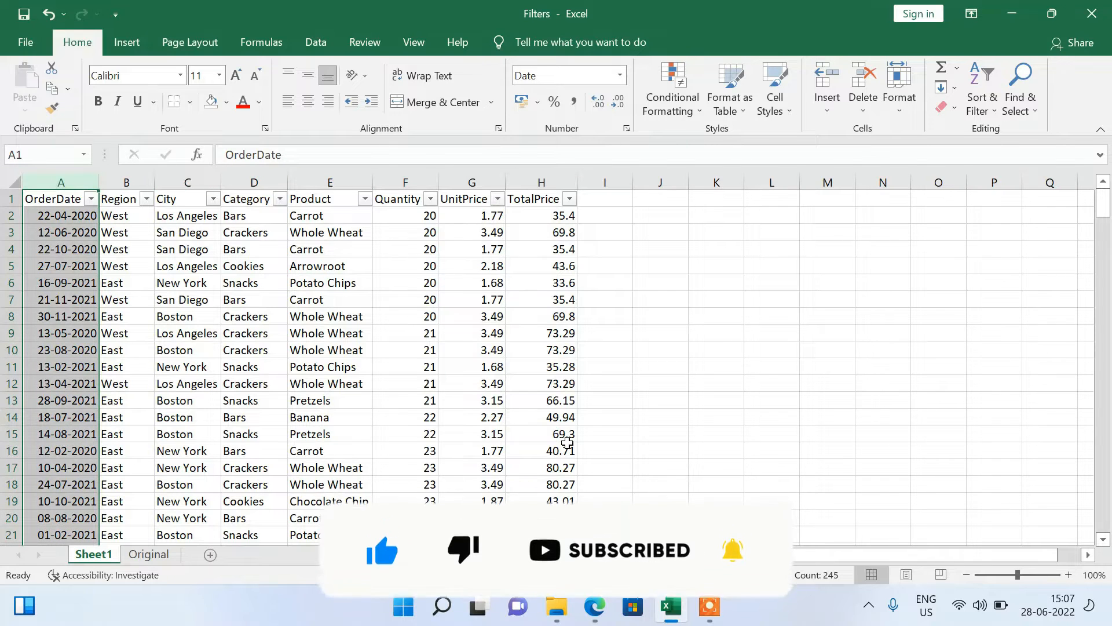
click(983, 105)
click(988, 151)
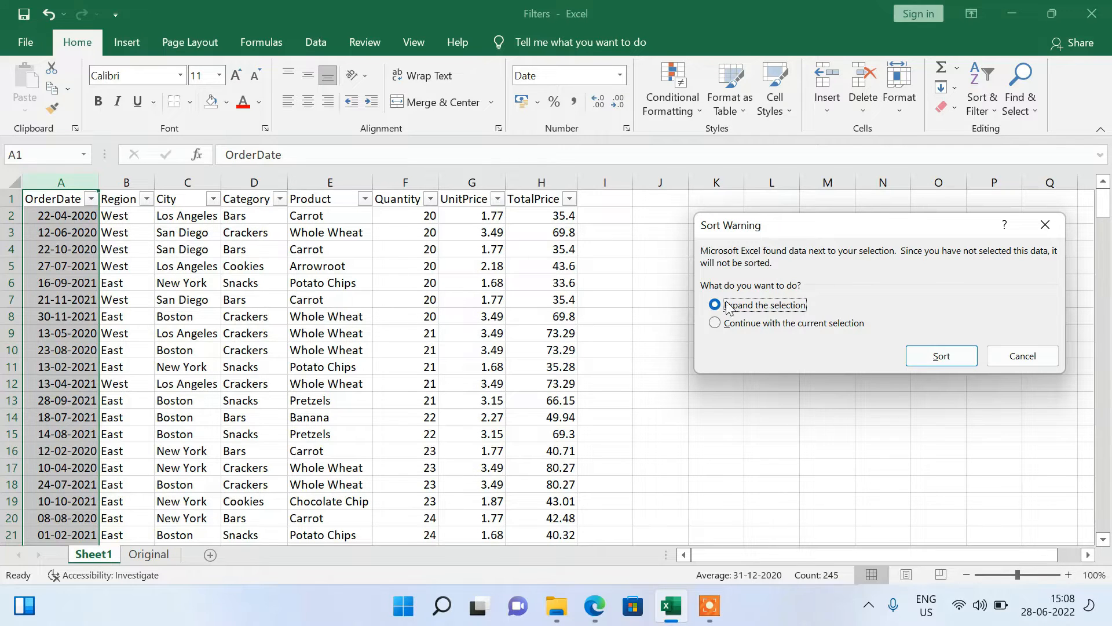
click(942, 358)
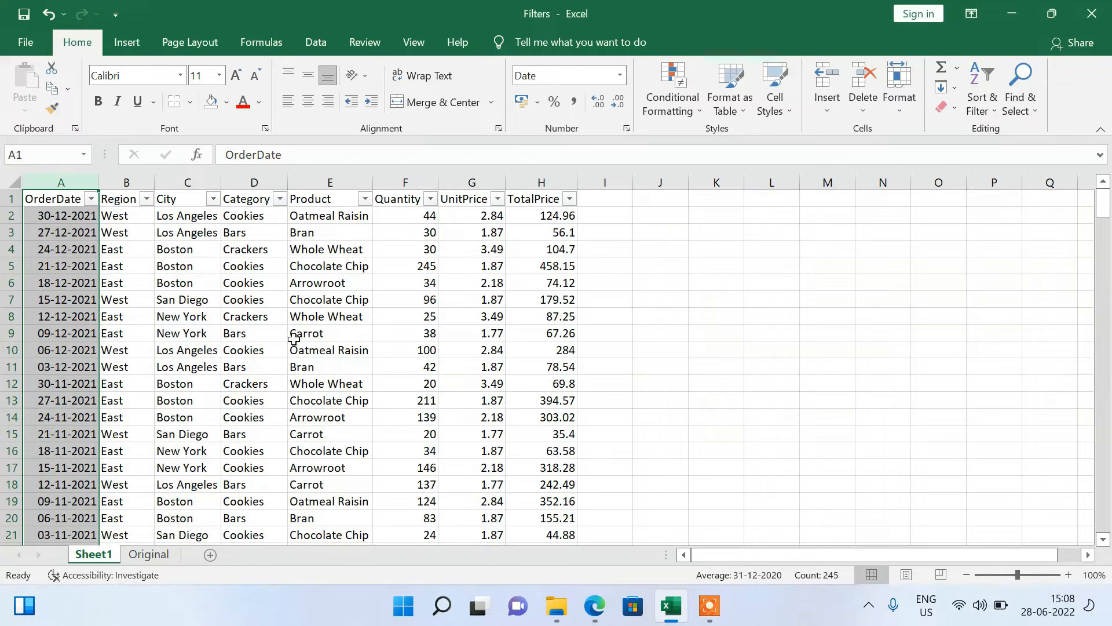
click(197, 335)
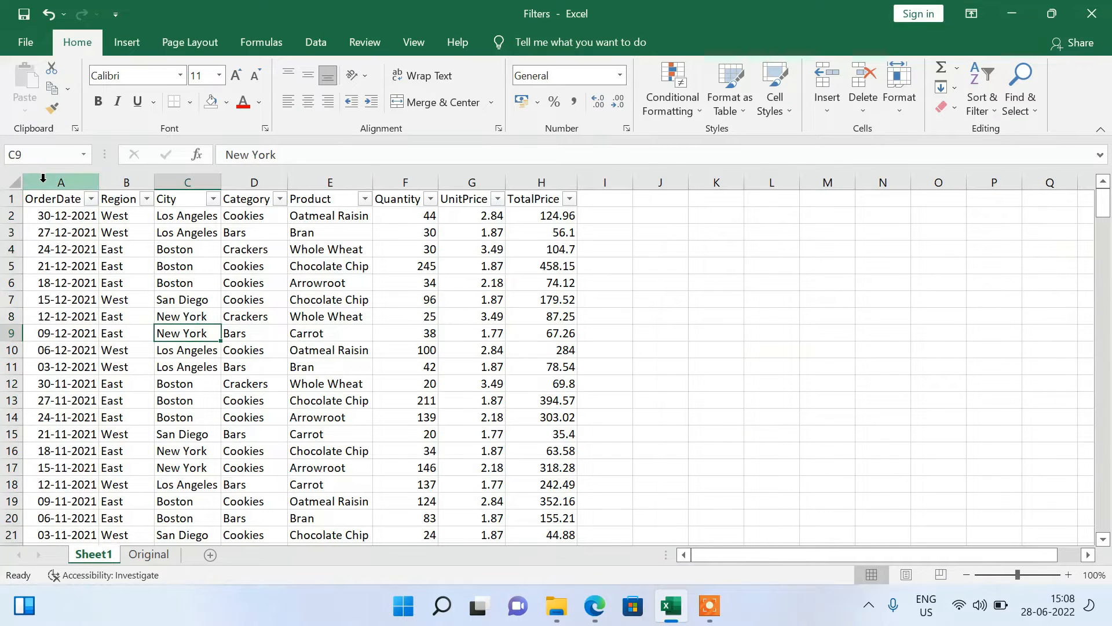
Select columns A through H by their column headings, then clear the selection.
drag(42, 182, 518, 203)
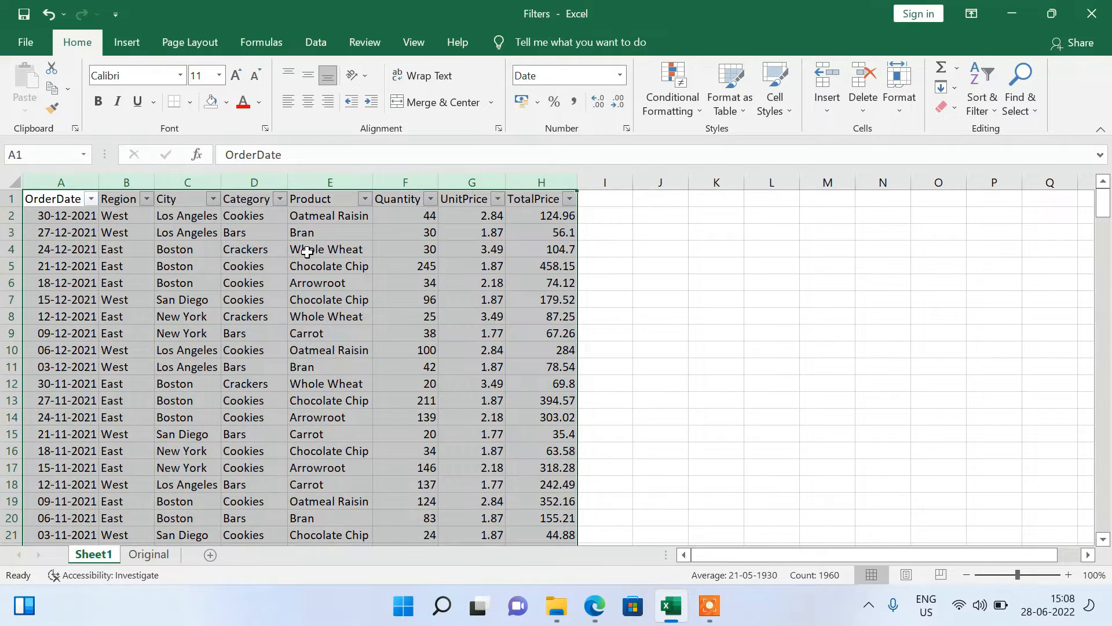
click(388, 334)
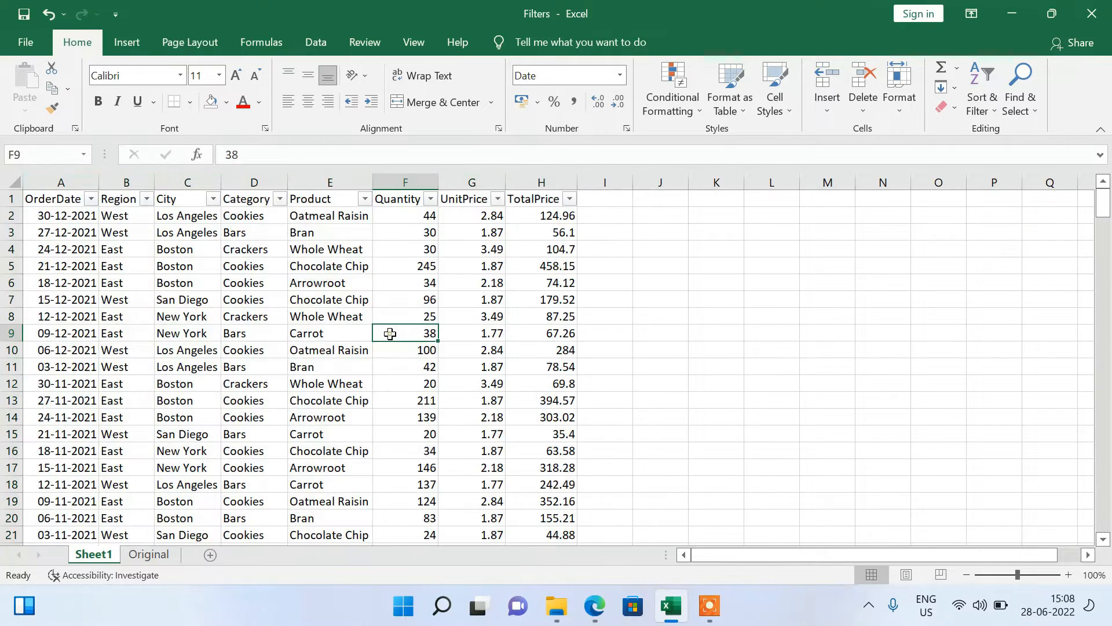
click(147, 199)
click(122, 263)
Select the entire data range starting from the OrderDate header and check its extent and the available sort commands.
click(49, 201)
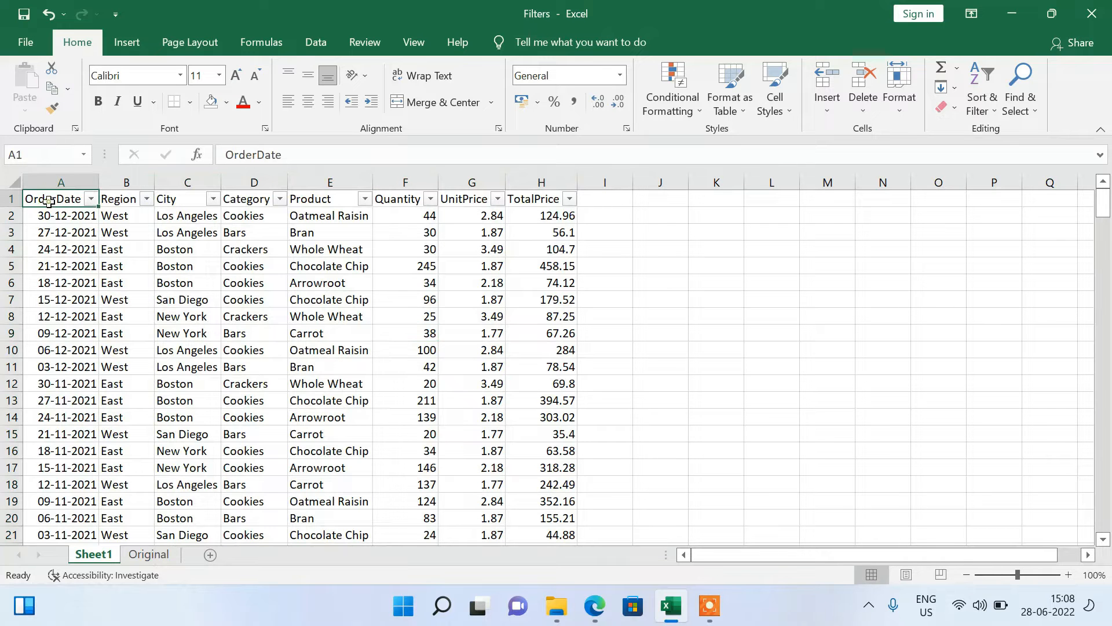
key(ctrl+a)
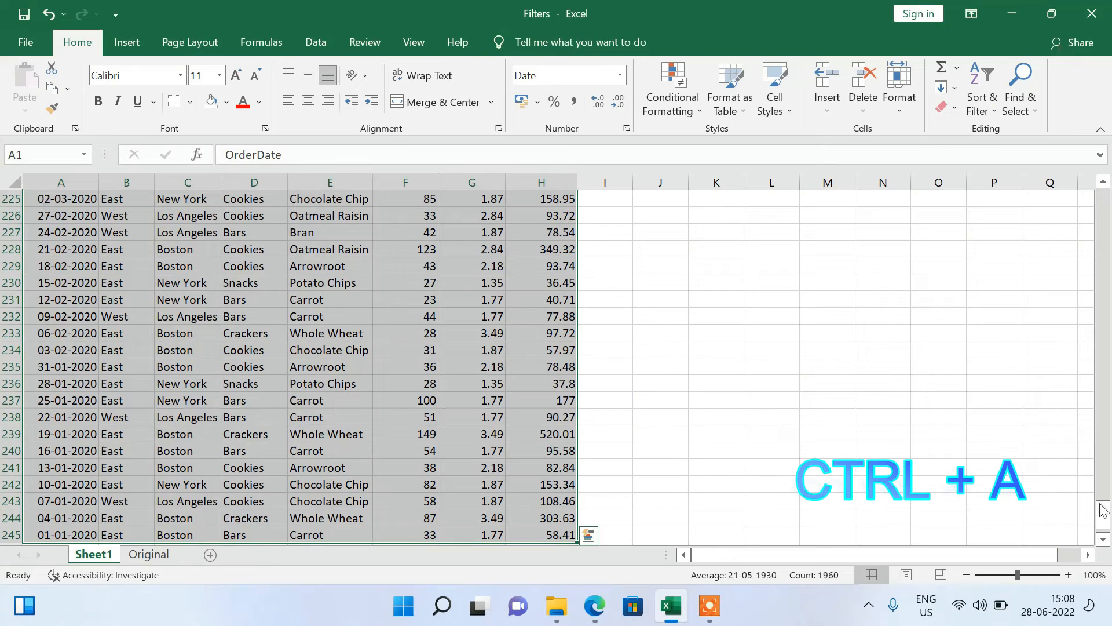
drag(1102, 514, 1102, 263)
click(992, 113)
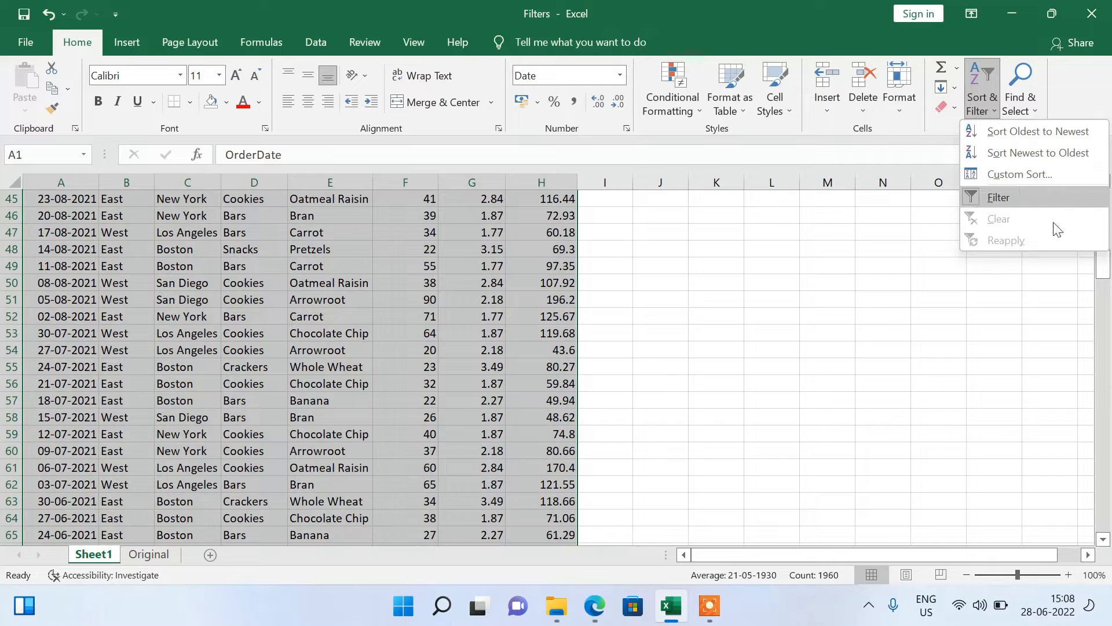
drag(1102, 264, 1104, 192)
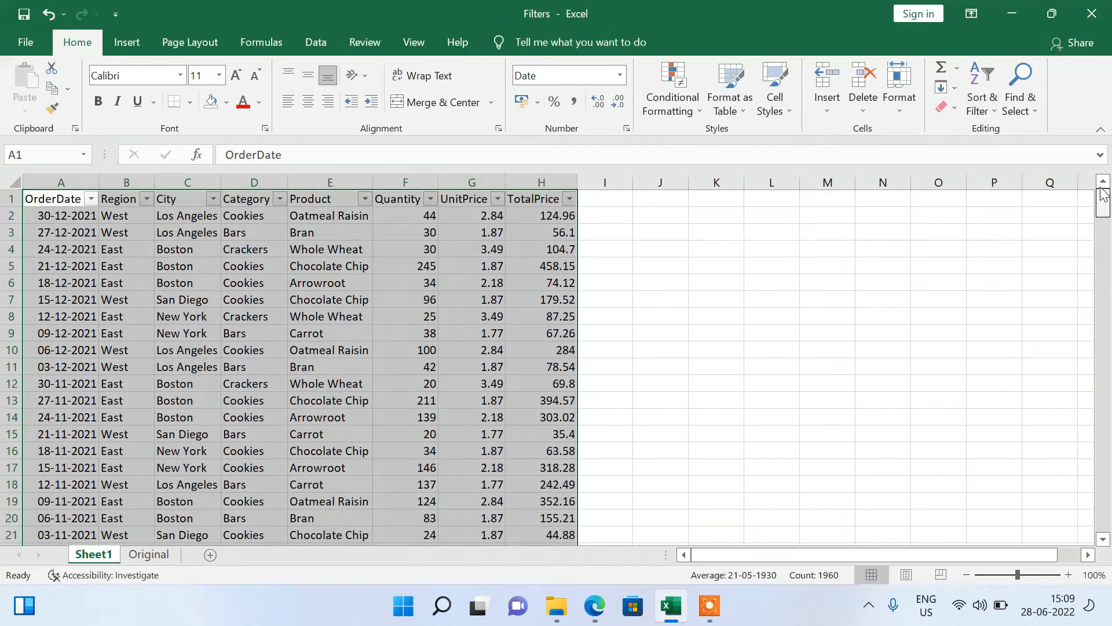
Select all the whole columns from OrderDate to TotalPrice, then deselect them.
click(176, 251)
drag(51, 179, 571, 182)
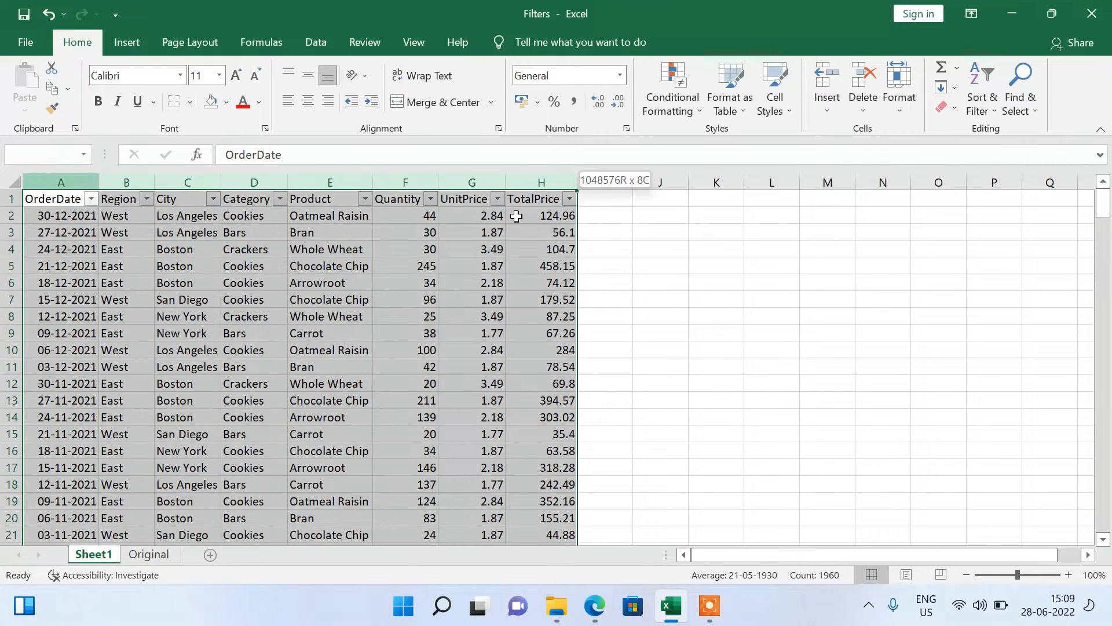
click(145, 347)
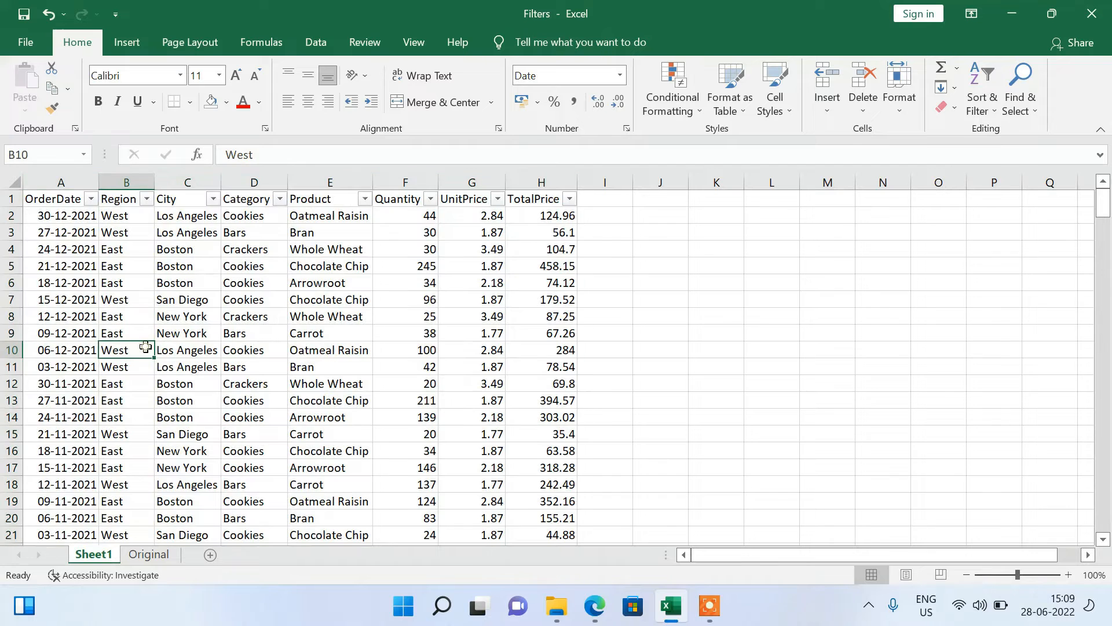
Select the whole worksheet and sort the data by OrderDate from oldest to newest.
click(46, 181)
key(ctrl+a)
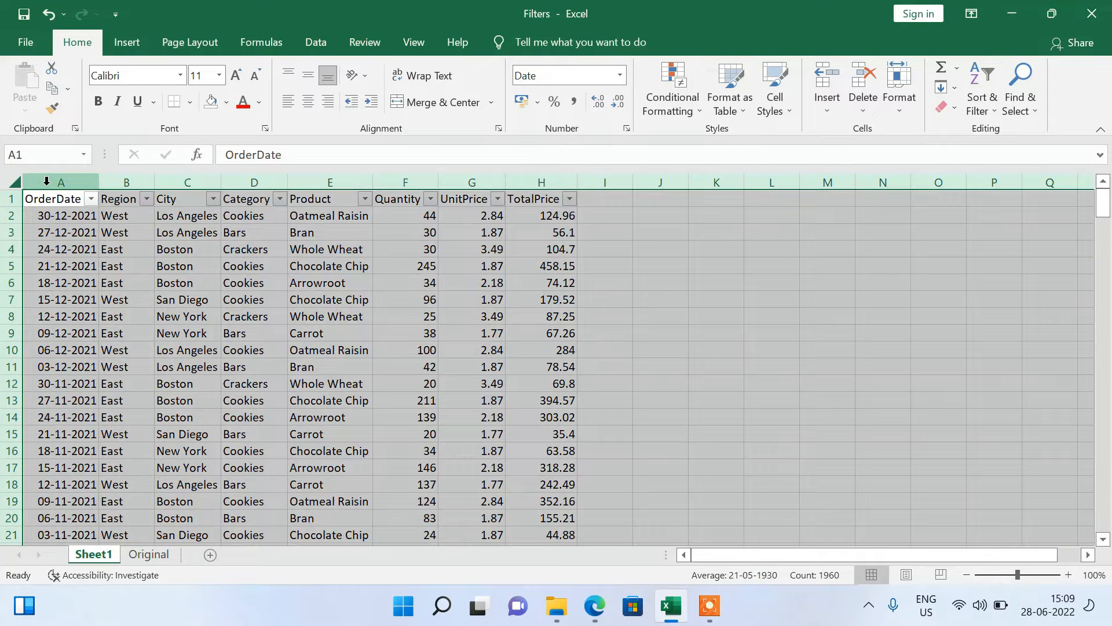
click(988, 110)
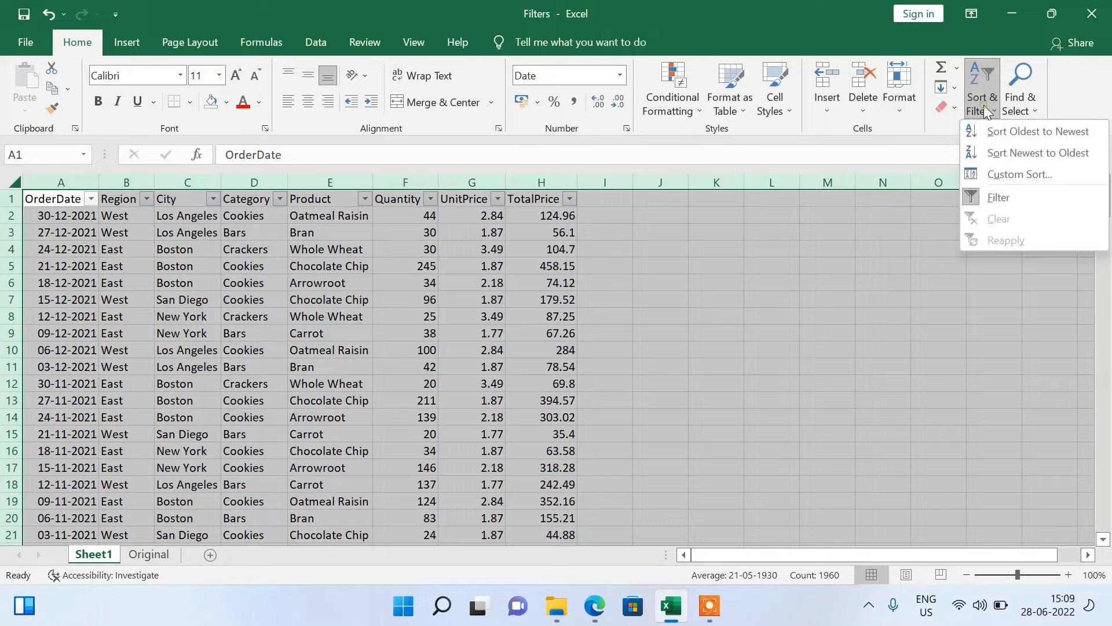
click(1030, 137)
click(163, 311)
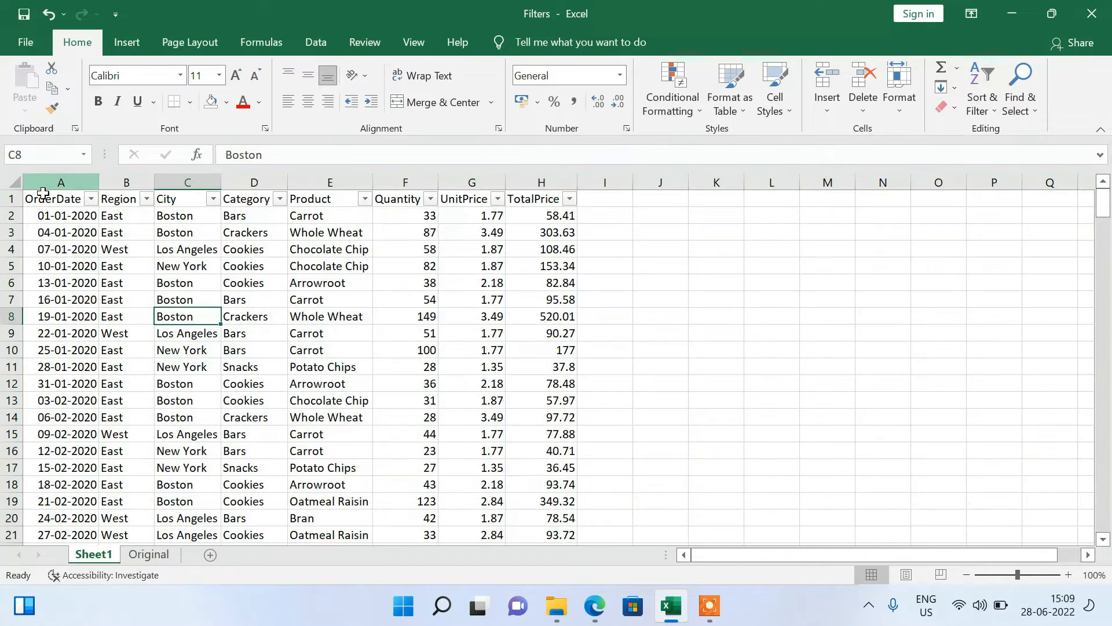
Open the Custom Sort settings for columns A through H.
drag(38, 185, 565, 213)
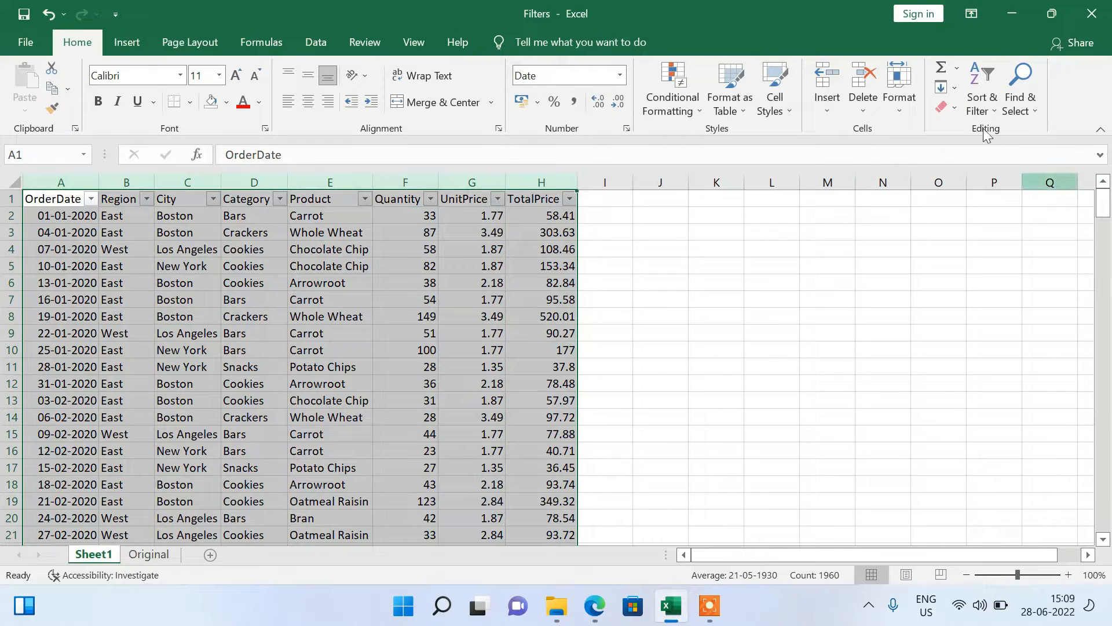
click(981, 103)
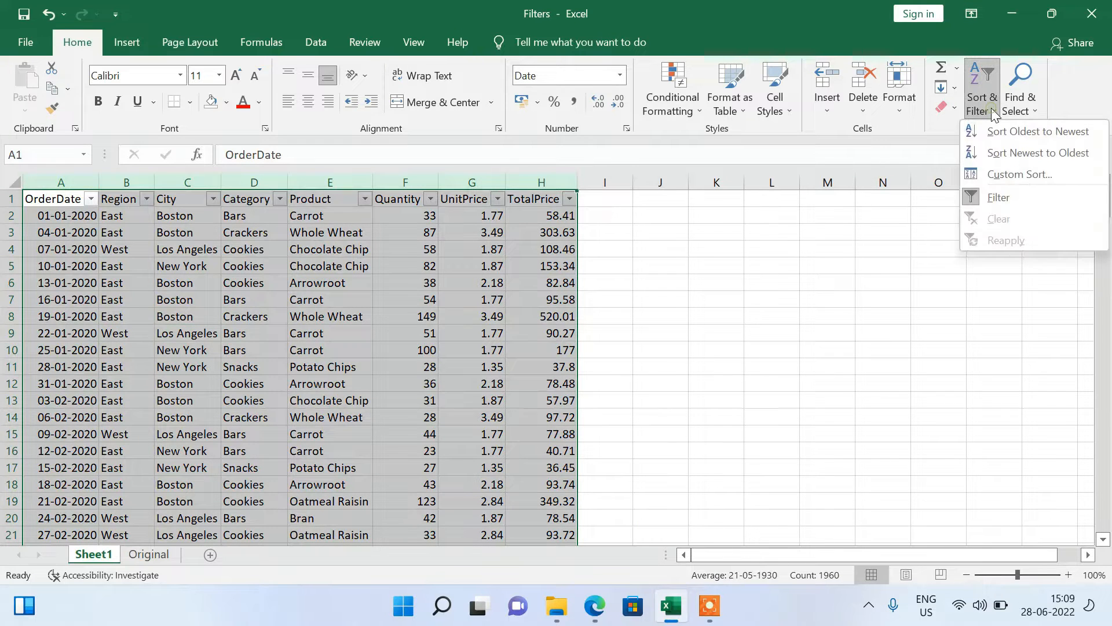
click(1018, 176)
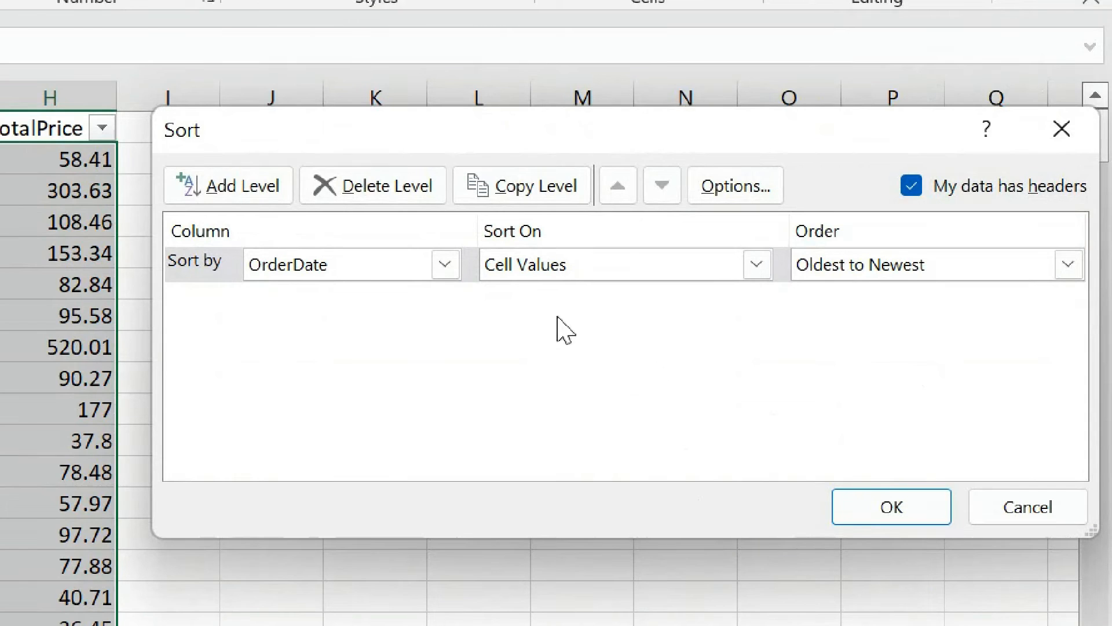
Review the Column, Sort On and Order choices of the OrderDate sort level without changing them.
click(404, 262)
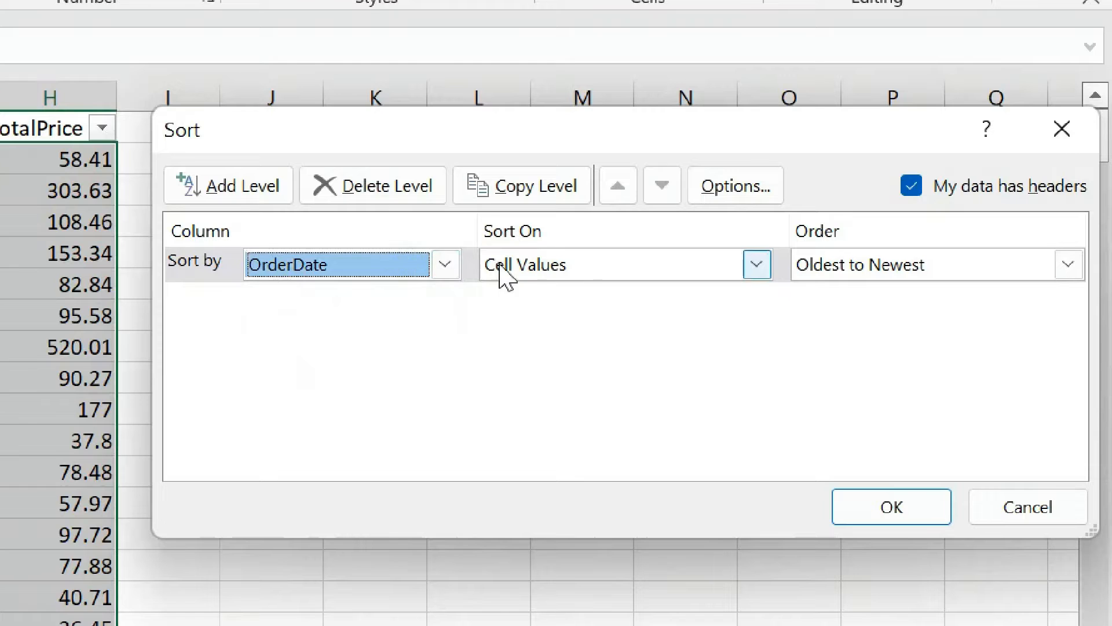
click(583, 271)
click(584, 276)
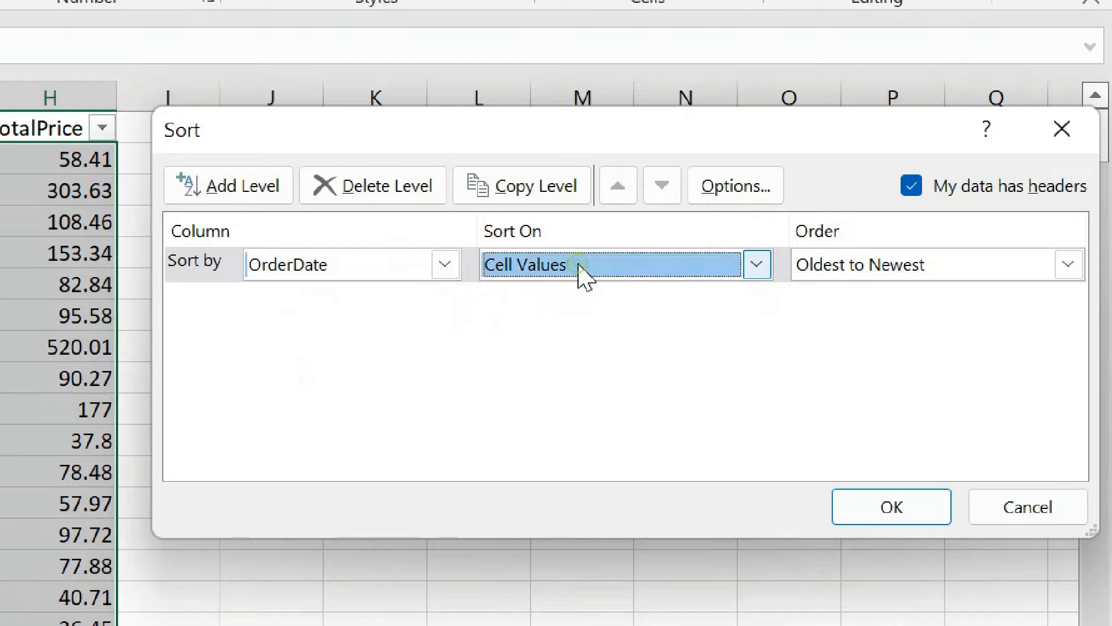
click(834, 272)
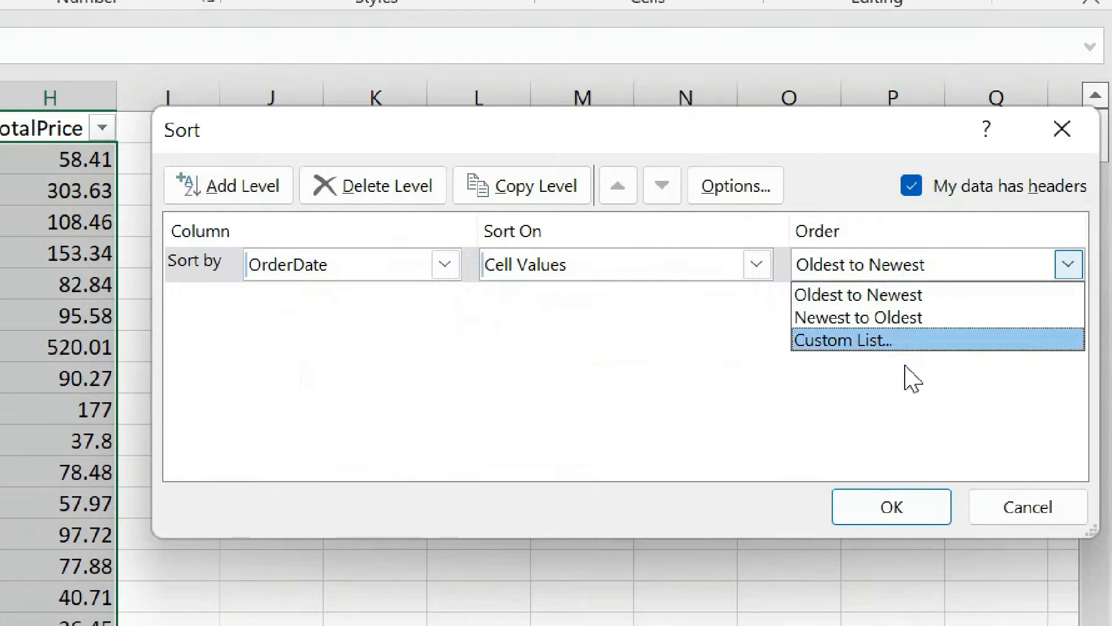
click(365, 367)
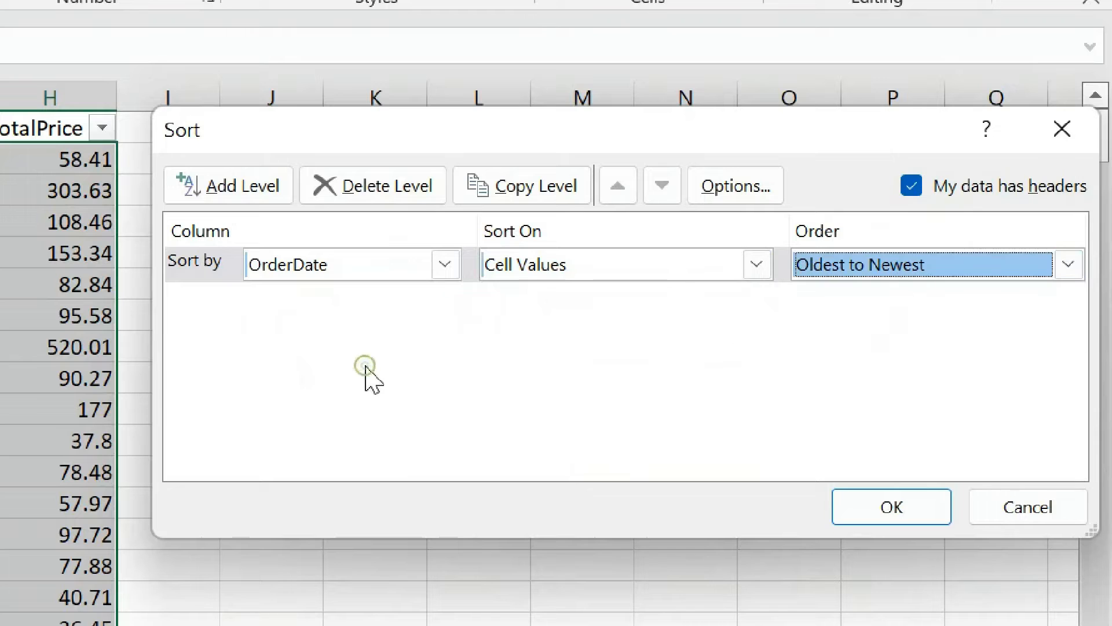
click(933, 271)
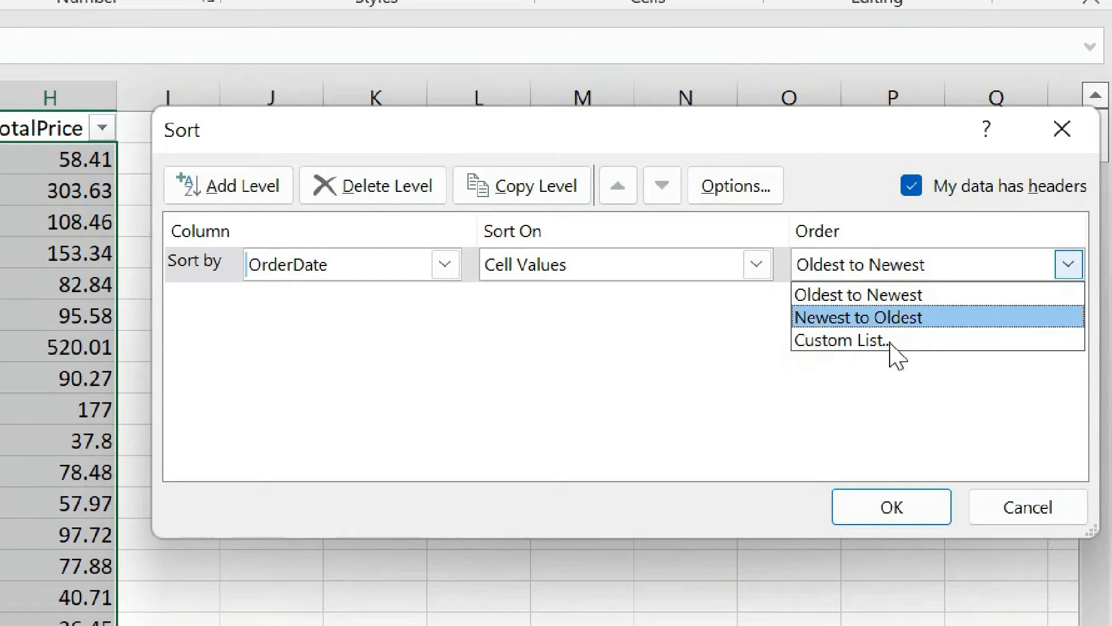
click(440, 377)
Set the sort level to the Region column and open the custom lists for its order.
click(297, 269)
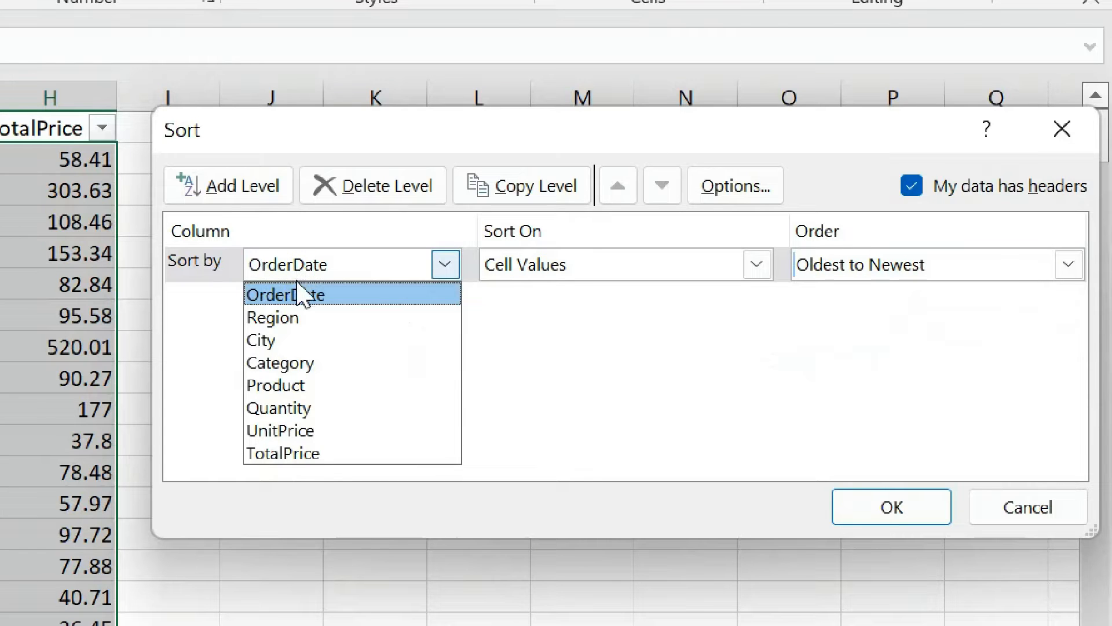
click(278, 324)
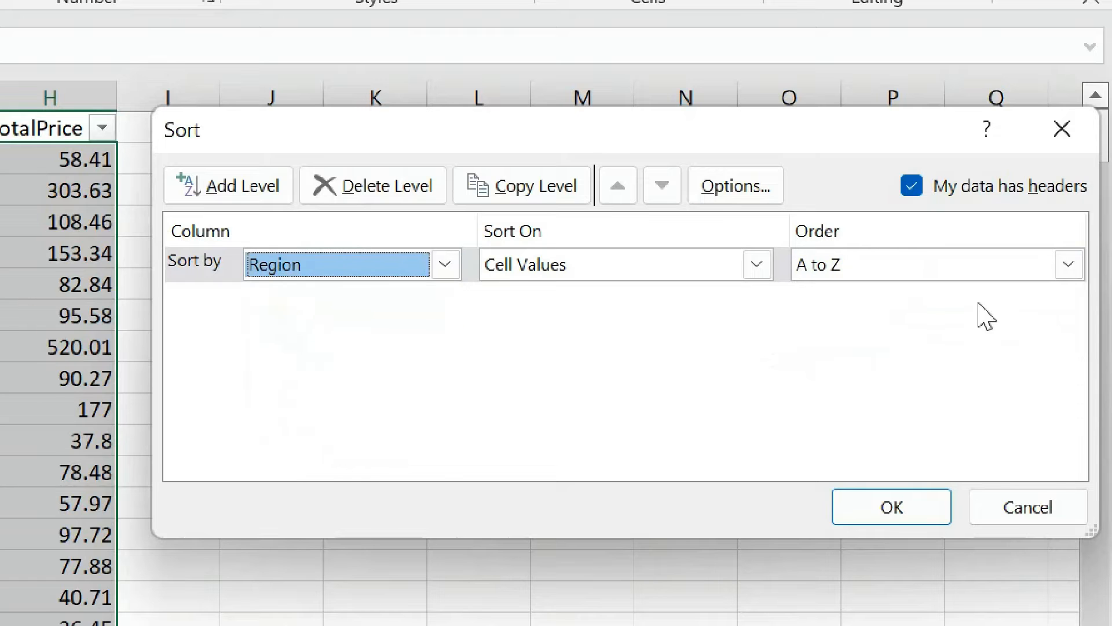
click(852, 268)
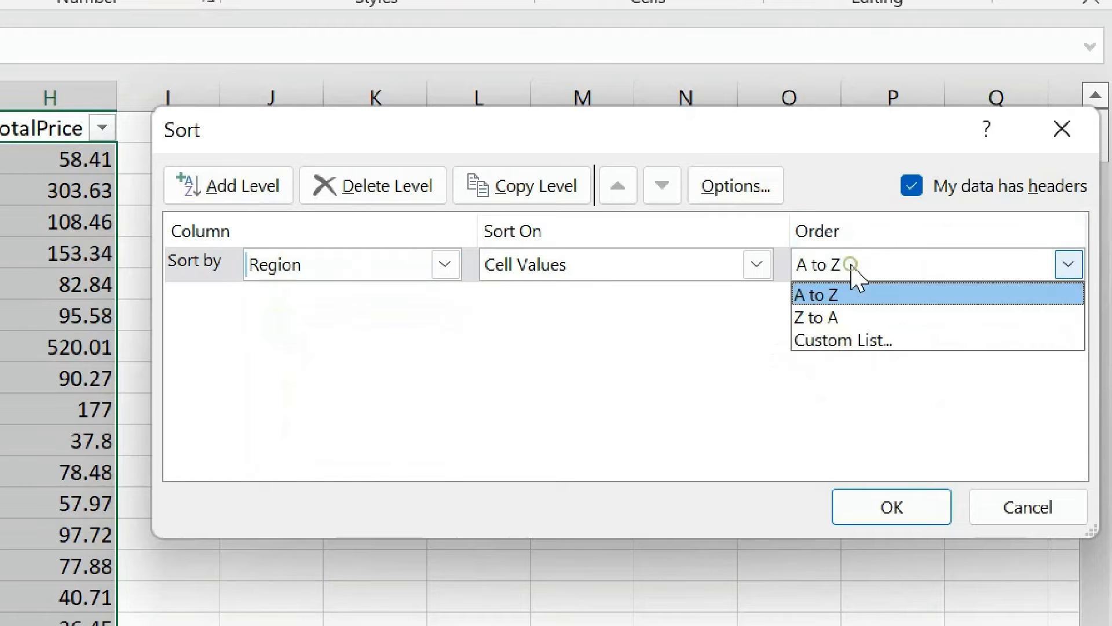
click(856, 341)
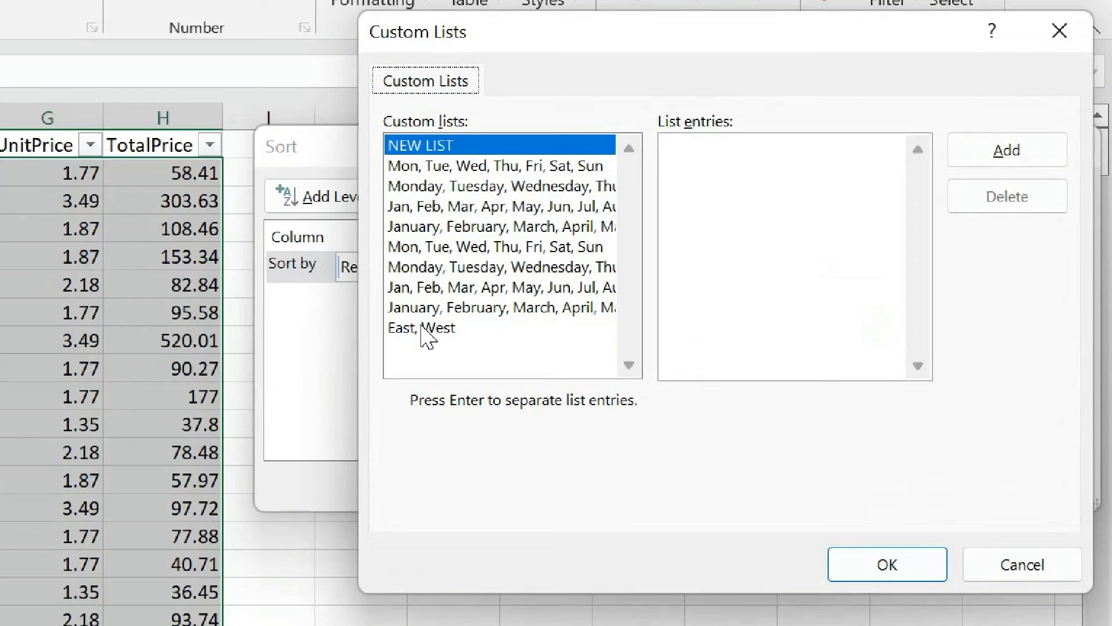
View the entries of the East, West list and try to add a new custom list with the entries east and west.
click(697, 309)
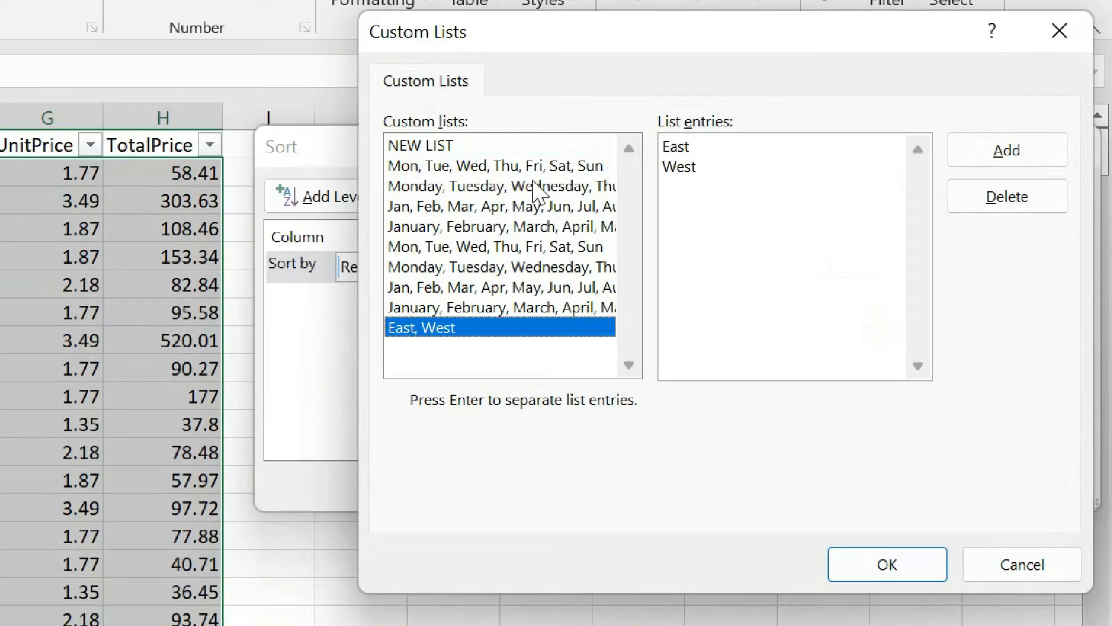
click(422, 150)
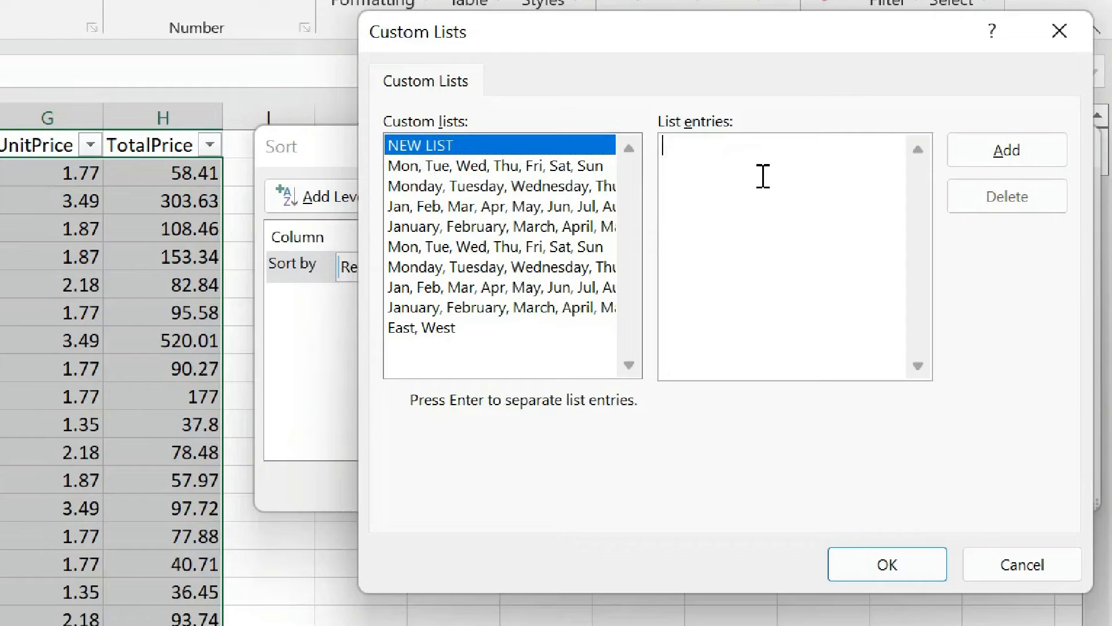
text(east)
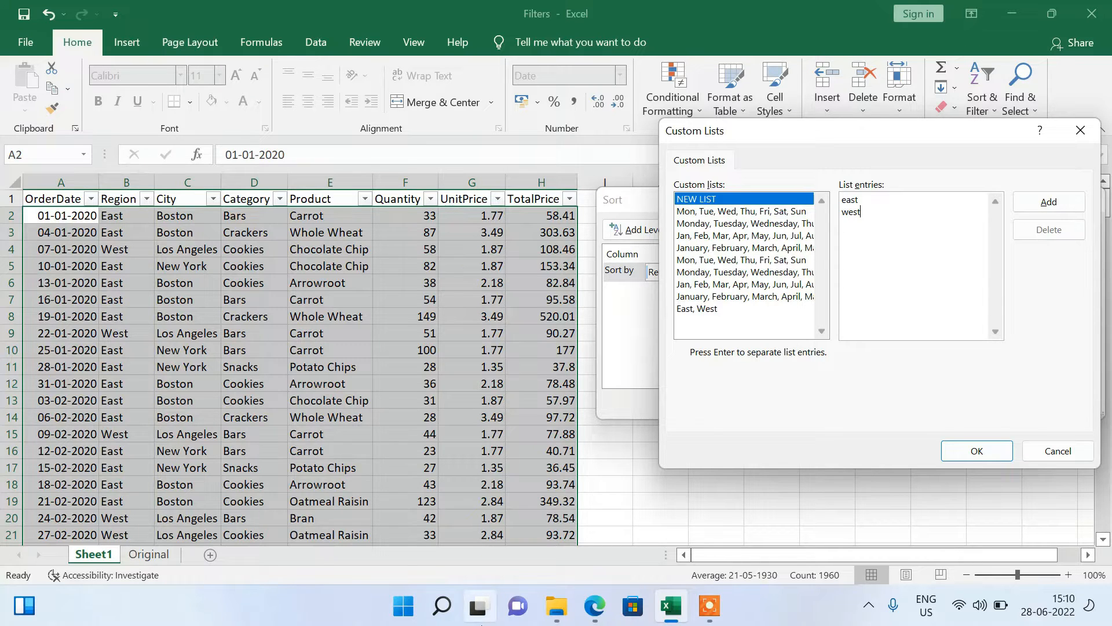
click(1049, 203)
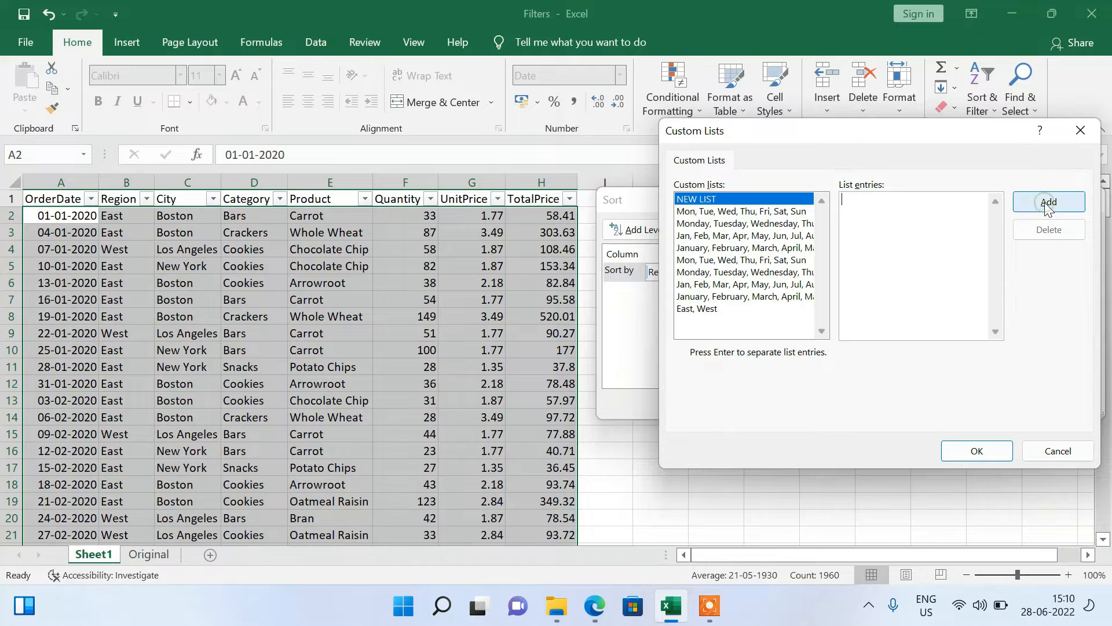
Choose the East, West custom list as the Region order and apply the sort.
click(695, 310)
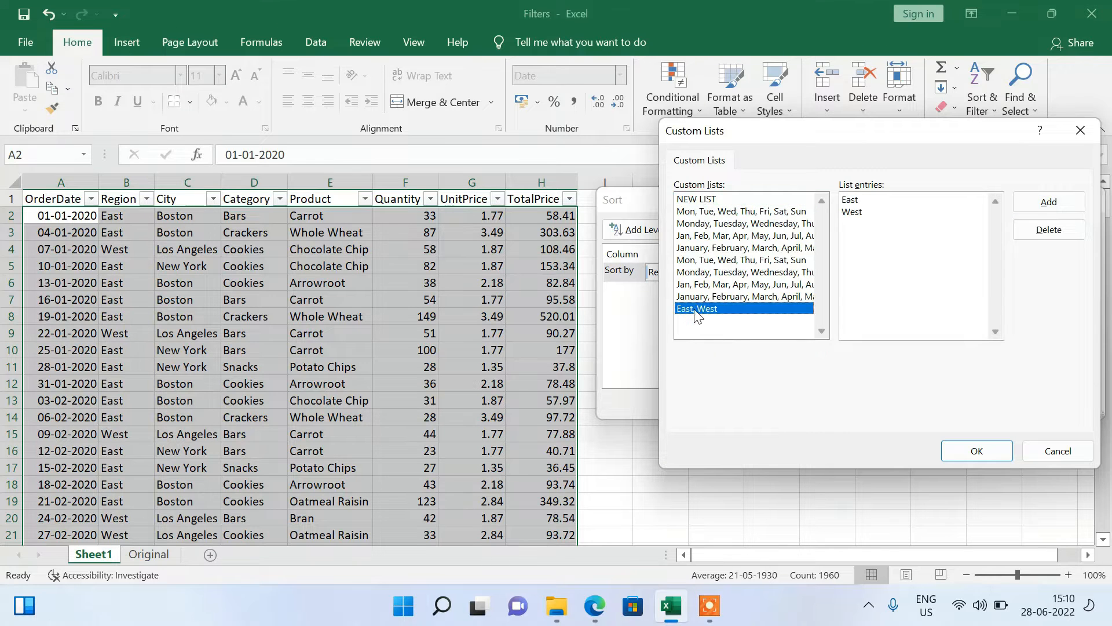
click(974, 450)
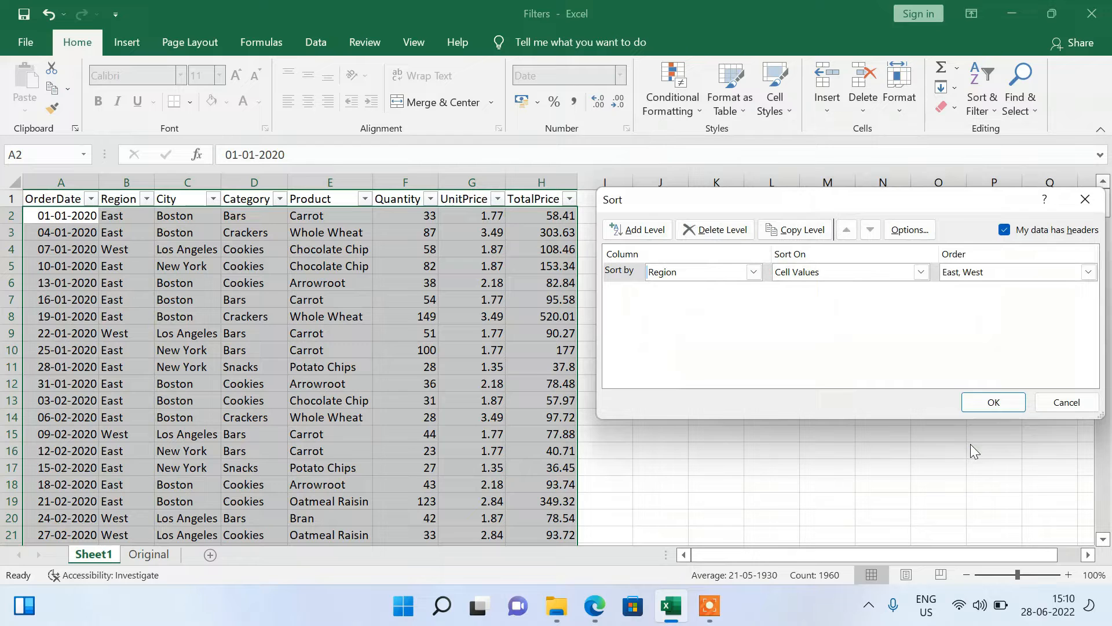
click(1012, 409)
click(219, 301)
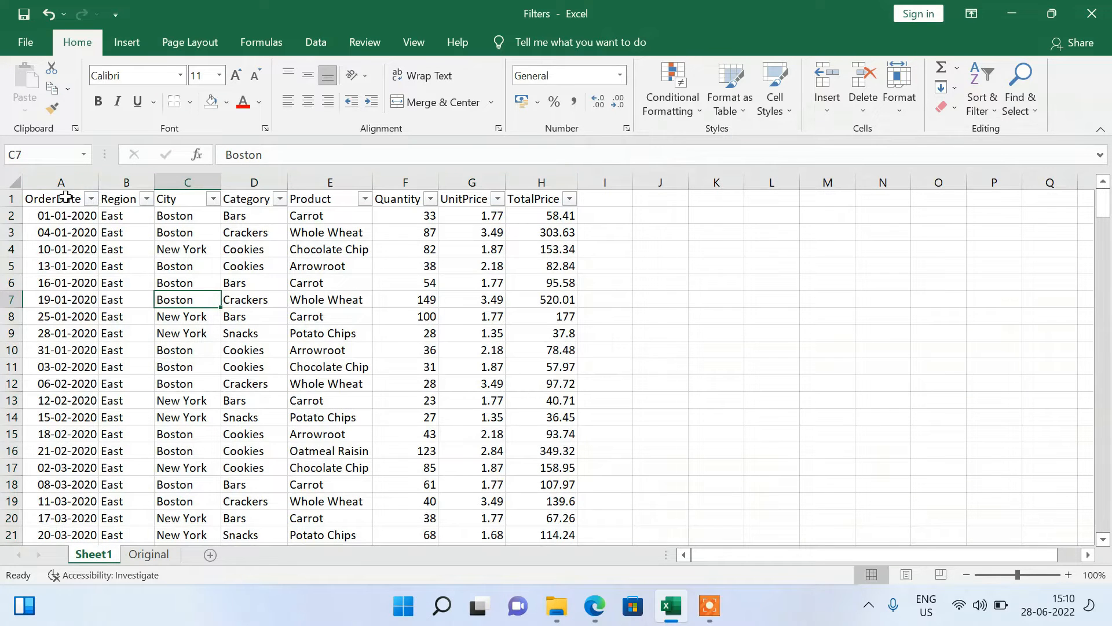
Examine the Region column from the first rows down to the end of the data to check the sorted order.
click(124, 182)
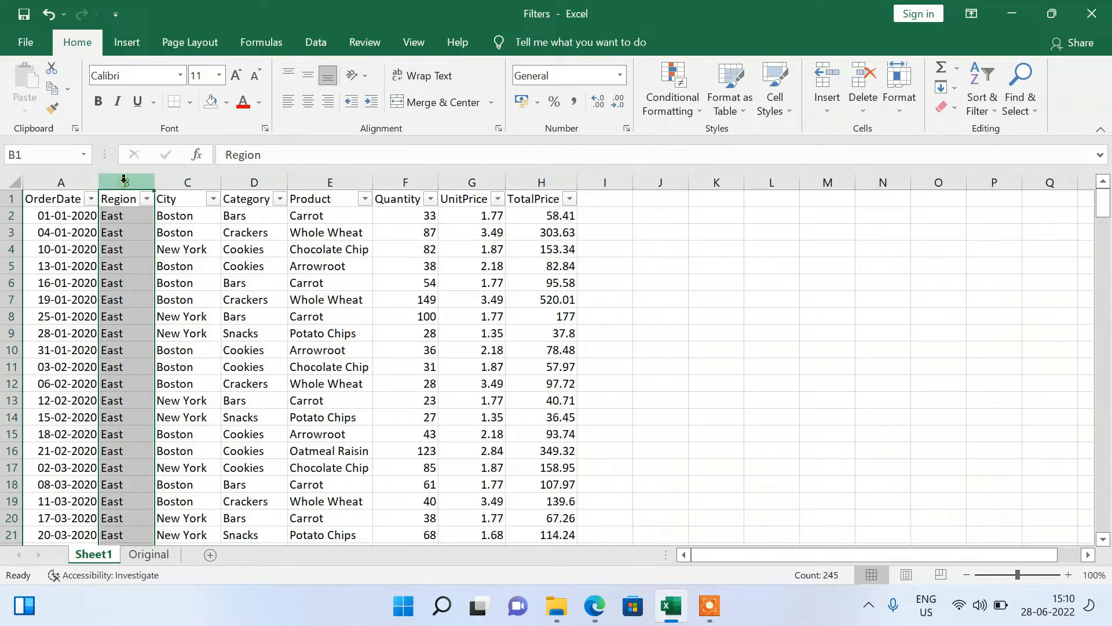
click(124, 227)
key(Down)
key(Down)
key(Down)
key(Down)
key(Down)
key(Down)
key(Down)
key(Down)
key(Down)
key(Down)
key(Down)
key(Down)
key(Down)
key(Down)
key(Down)
key(Down)
key(Down)
key(Down)
key(Down)
key(Down)
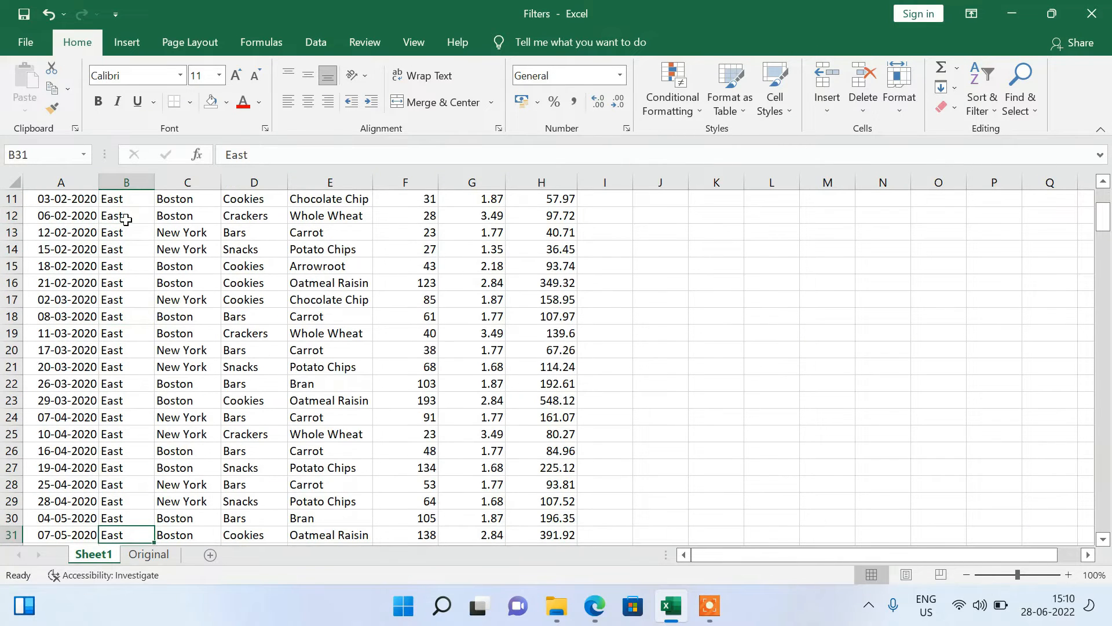
key(ctrl+End)
key(Down)
key(Down)
key(Up)
key(Up)
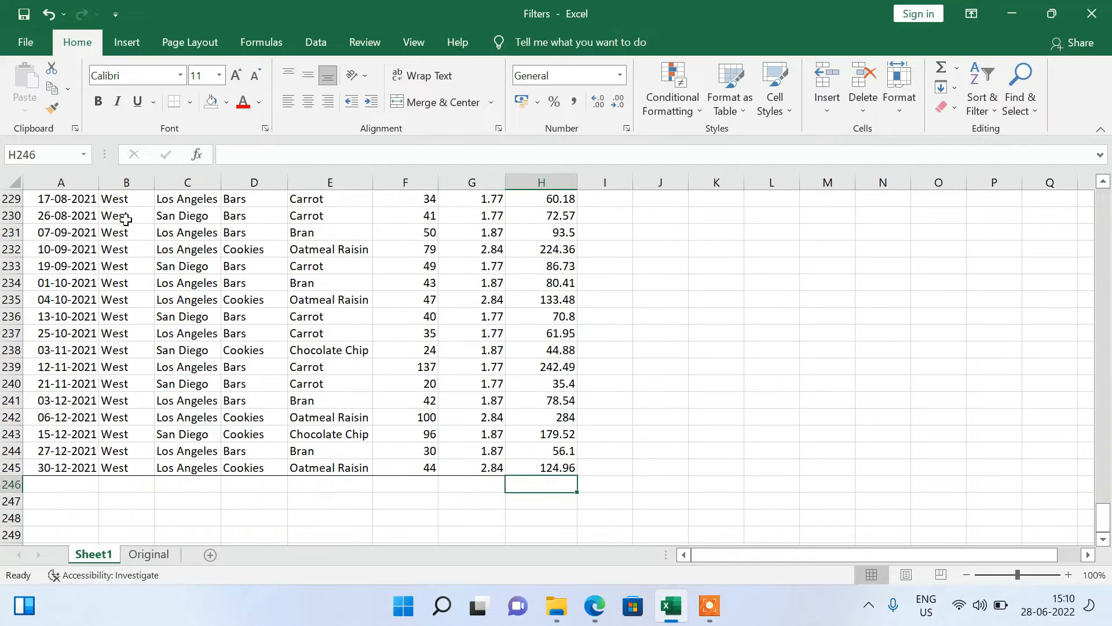
key(Up)
key(Left)
key(Home)
key(Right)
key(Up)
key(Down)
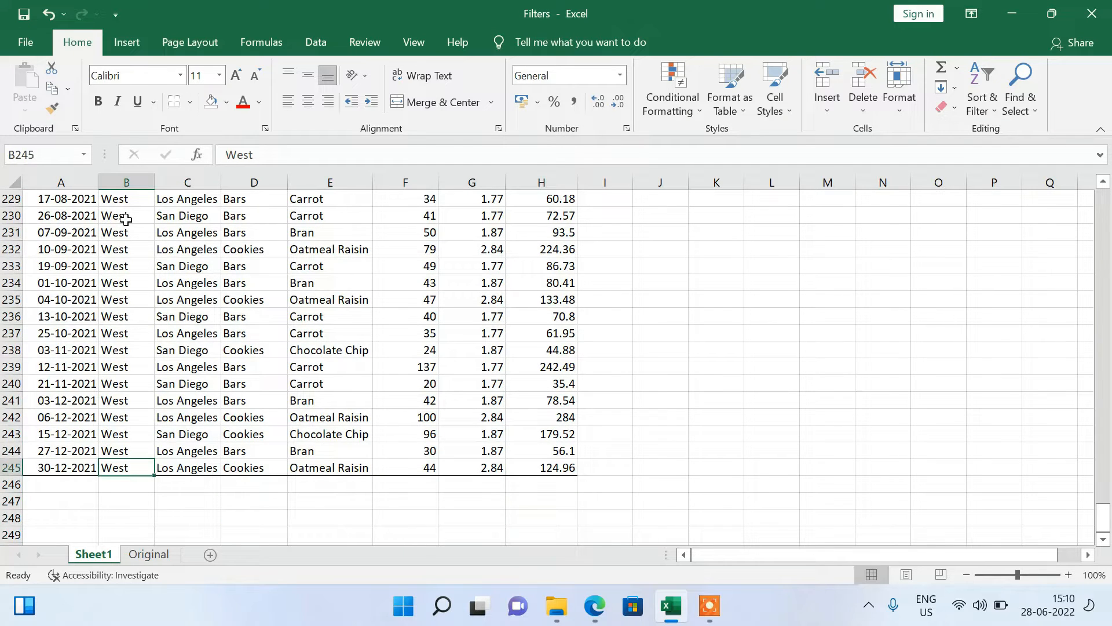
key(Up)
key(Up)
key(Up)
key(Up)
key(Up)
key(Up)
key(Up)
key(Up)
key(Up)
key(Up)
key(Up)
key(Up)
key(Up)
key(Up)
key(Up)
key(Up)
key(Up)
key(Up)
key(Up)
key(Up)
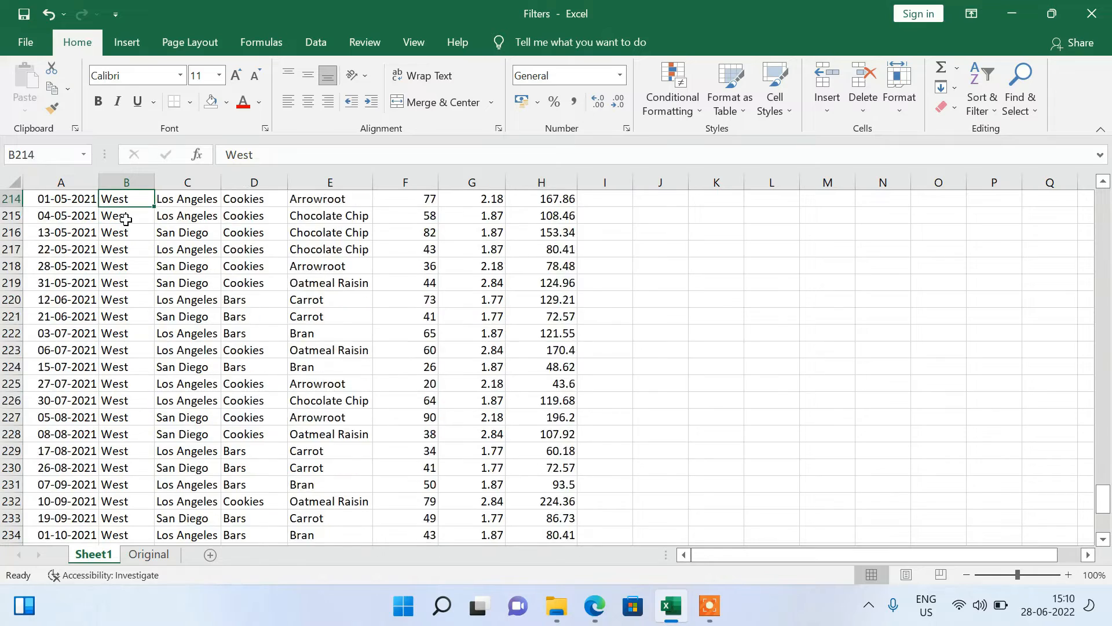
Return through the sorted rows to the header row and look across to the end of the table.
key(Up)
key(Up)
key(Up)
key(Up)
key(Up)
key(Up)
key(Up)
key(Up)
key(Left)
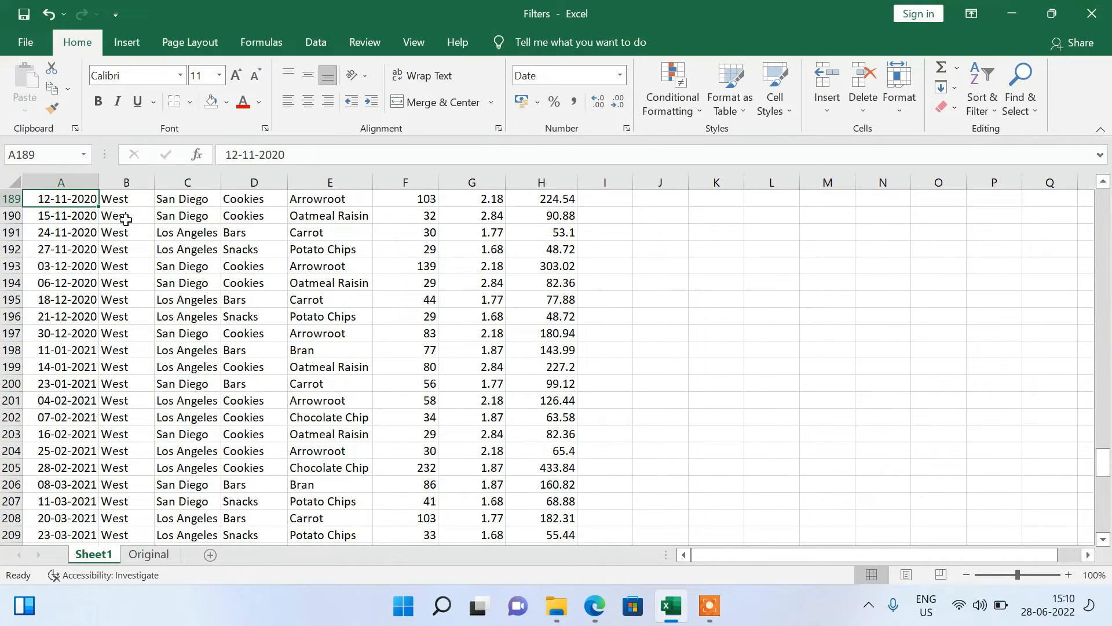
key(ctrl+Up)
key(Down)
key(Up)
key(ctrl+Right)
key(Right)
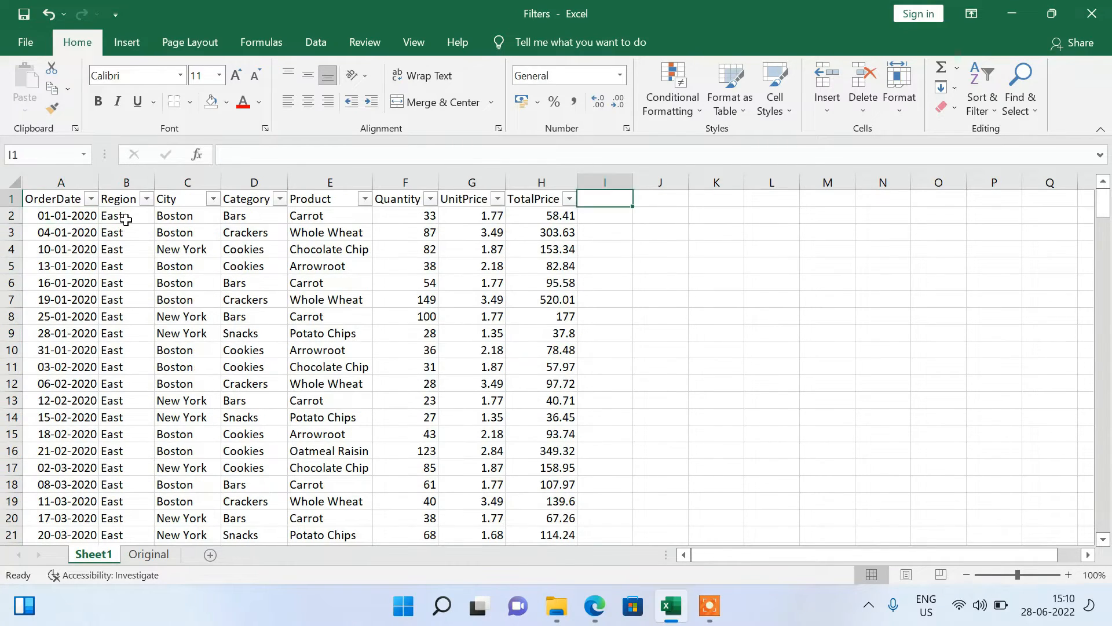
Fill the table's header cells from OrderDate to TotalPrice with a light blue theme color.
key(ctrl+Left)
key(ctrl+Left)
key(shift+Right)
key(shift+Right)
key(shift+Right)
key(shift+Right)
key(shift+Right)
key(shift+Right)
key(shift+Right)
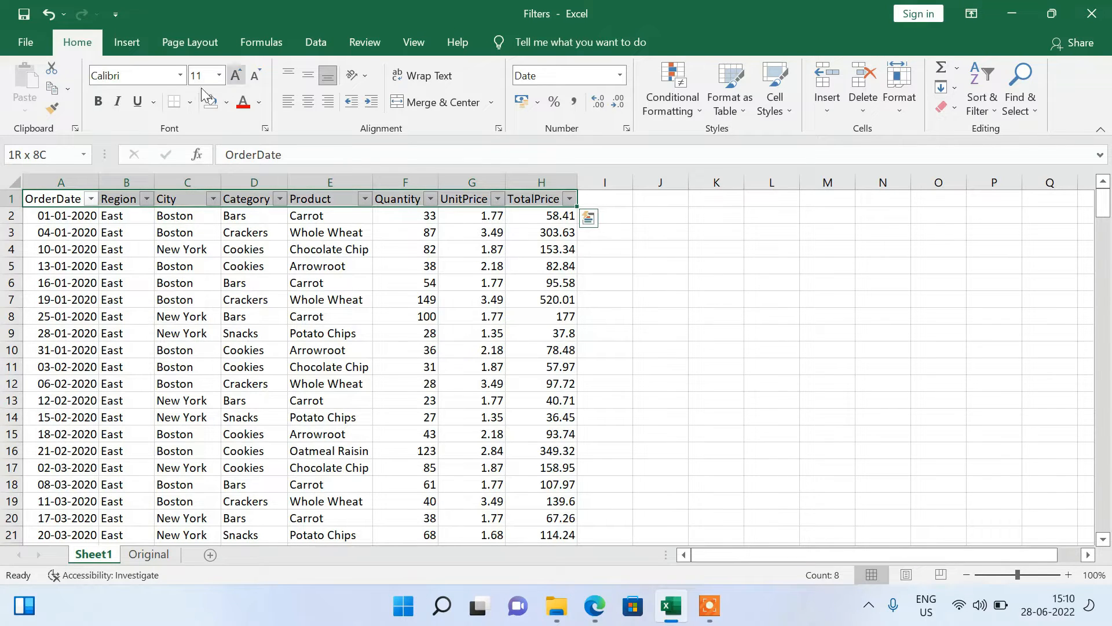
click(225, 105)
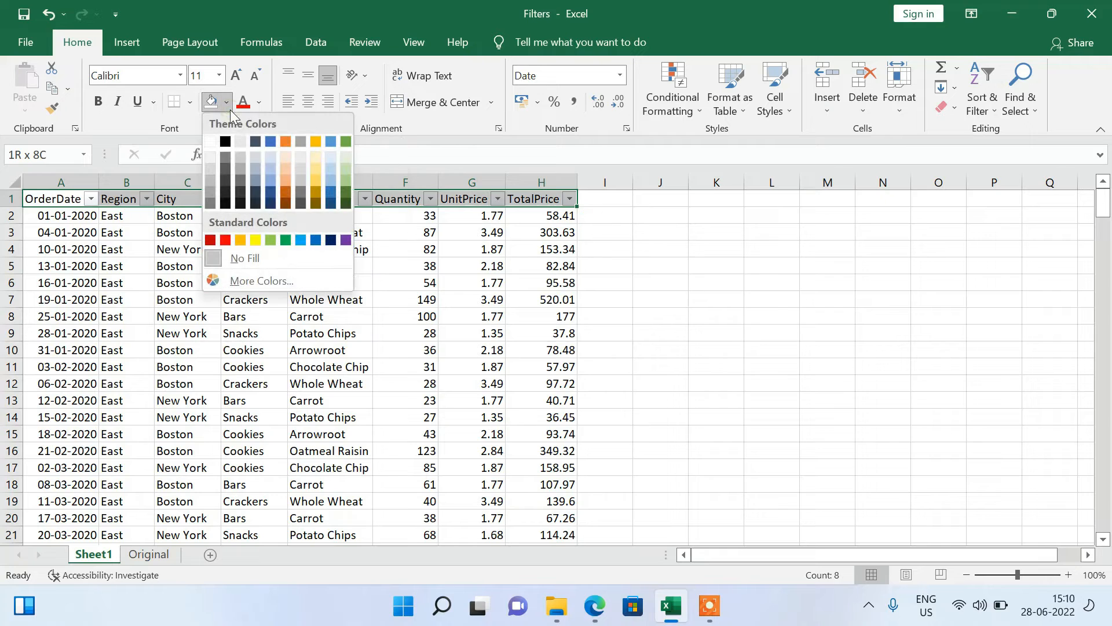
click(270, 175)
click(199, 267)
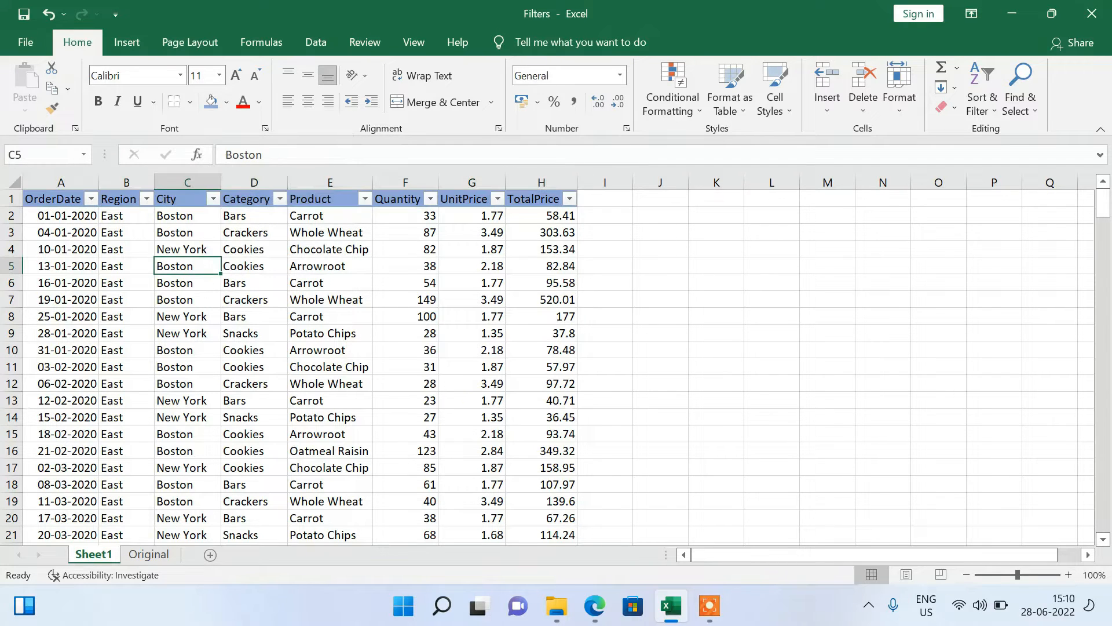
Look over the table and its column headers from OrderDate to UnitPrice.
click(411, 460)
click(32, 317)
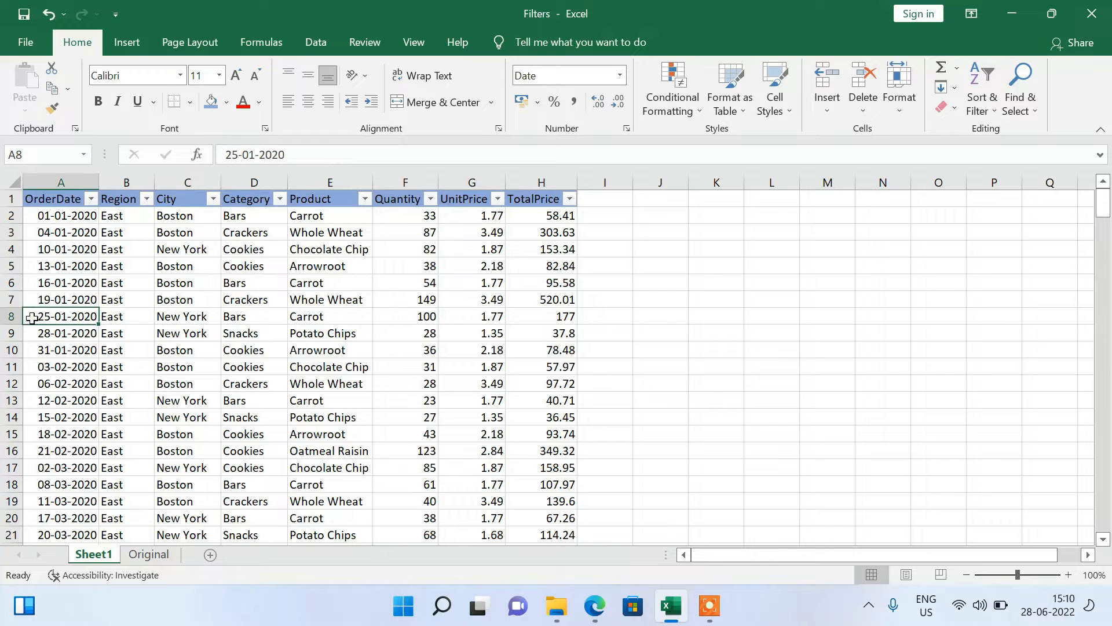
key(Up)
key(Up)
key(Up)
key(Up)
key(Up)
key(Up)
key(Up)
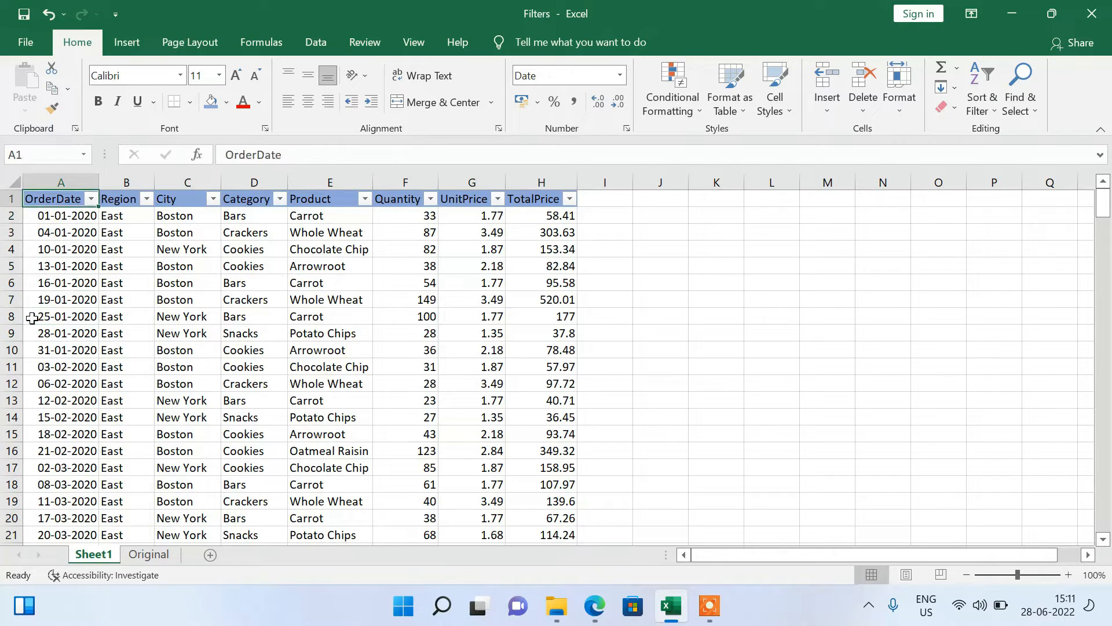
key(Right)
key(Right)
key(Right)
key(Right)
key(Right)
key(Right)
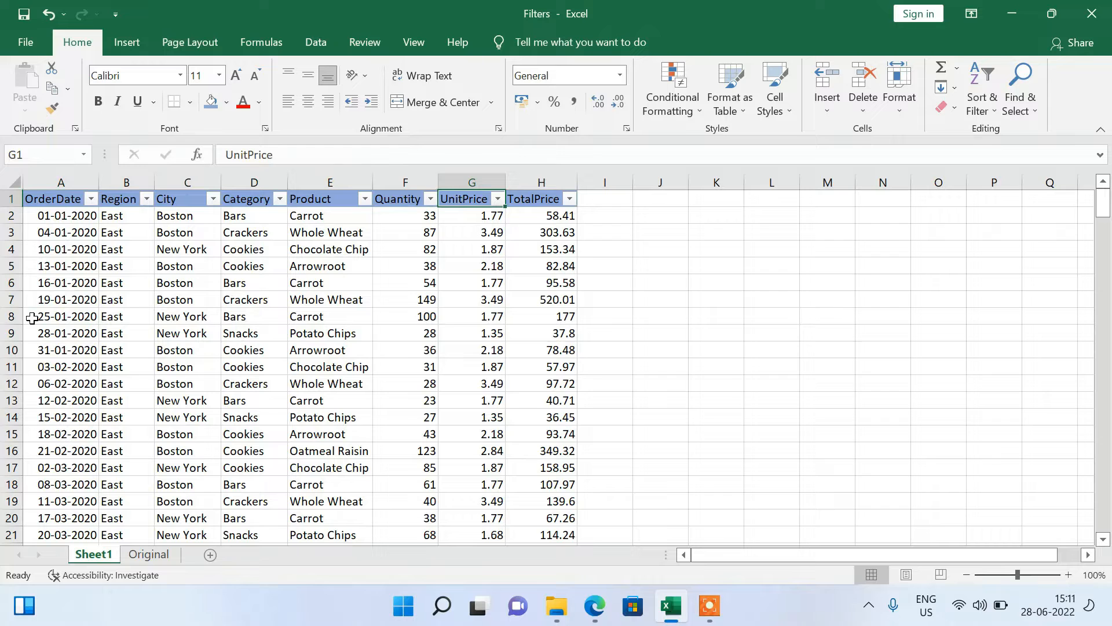
Open a custom sort on the whole order table and add a second sort level below Region.
click(48, 194)
key(ctrl+a)
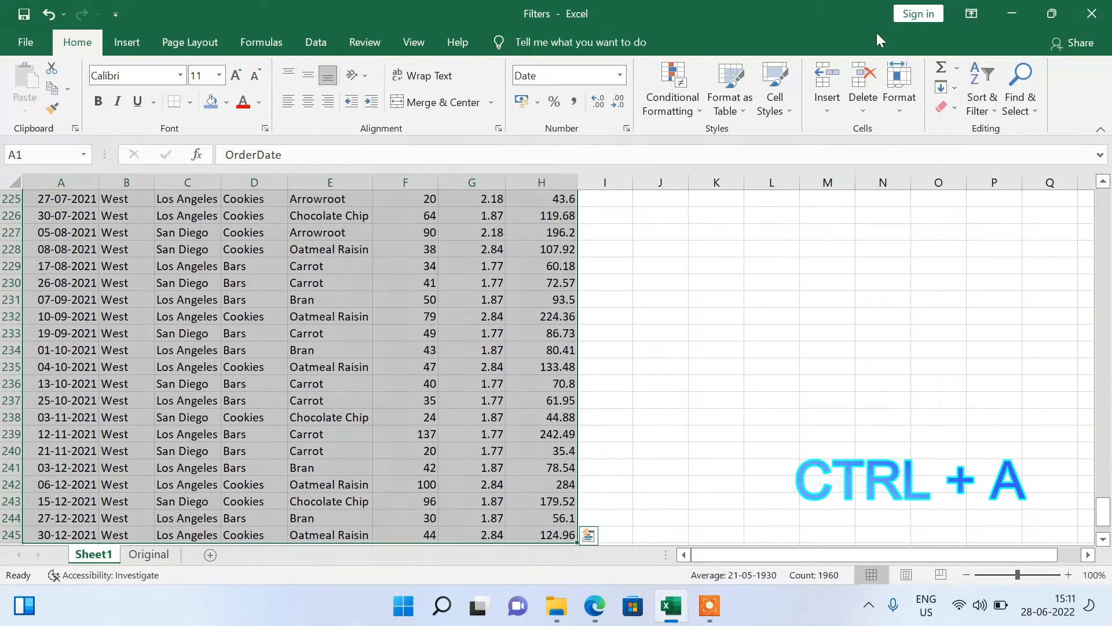
click(971, 84)
click(998, 179)
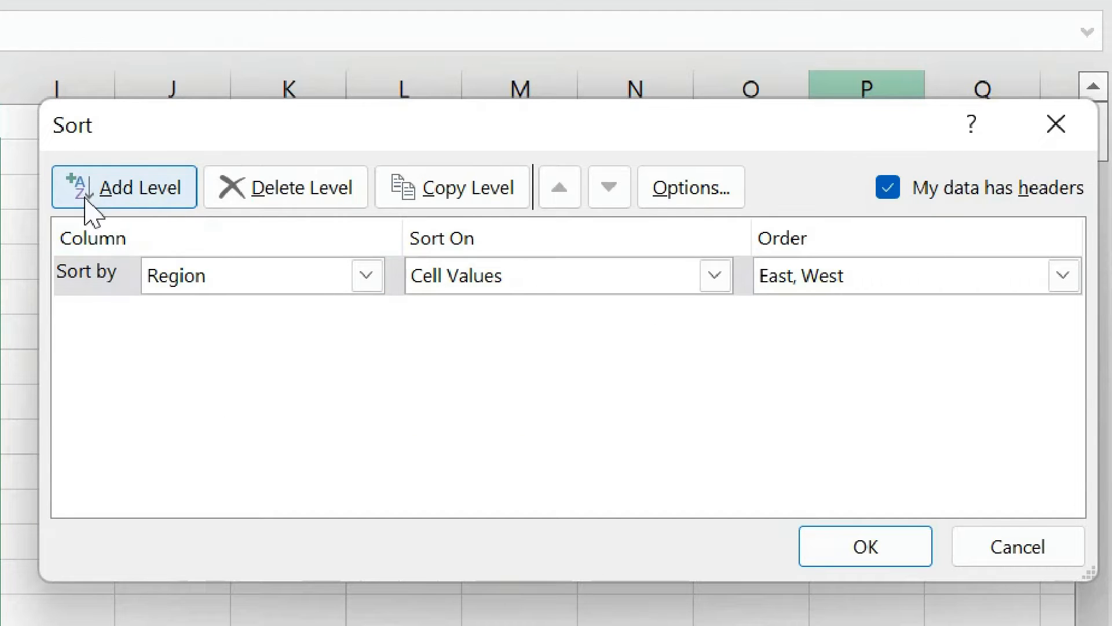
click(137, 197)
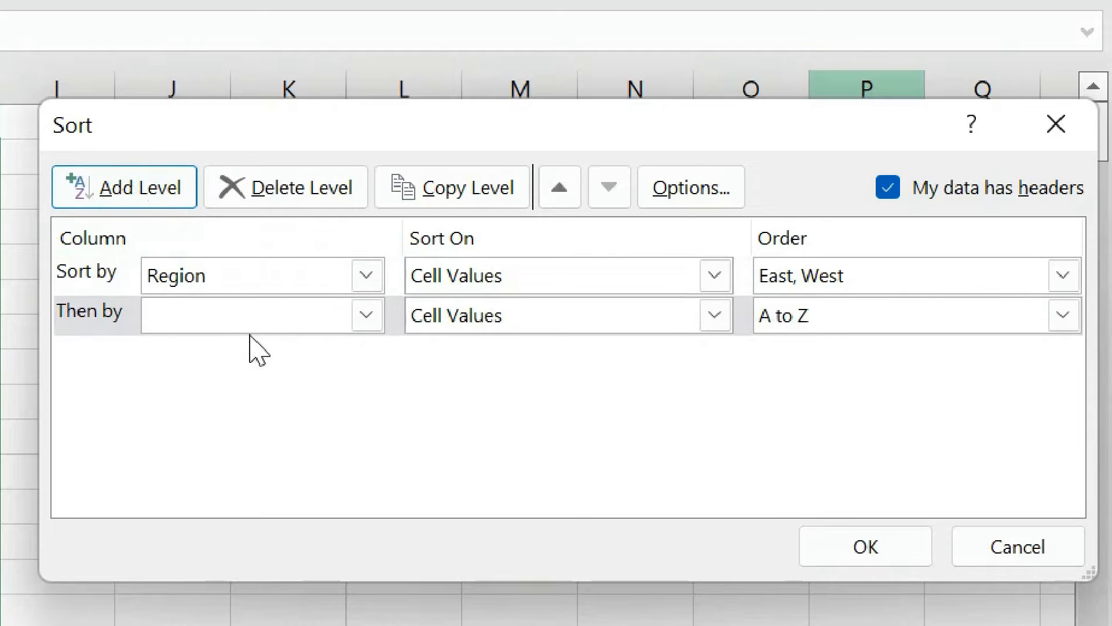
Set the second sort level to City in A to Z order and apply the sort.
click(206, 325)
click(195, 396)
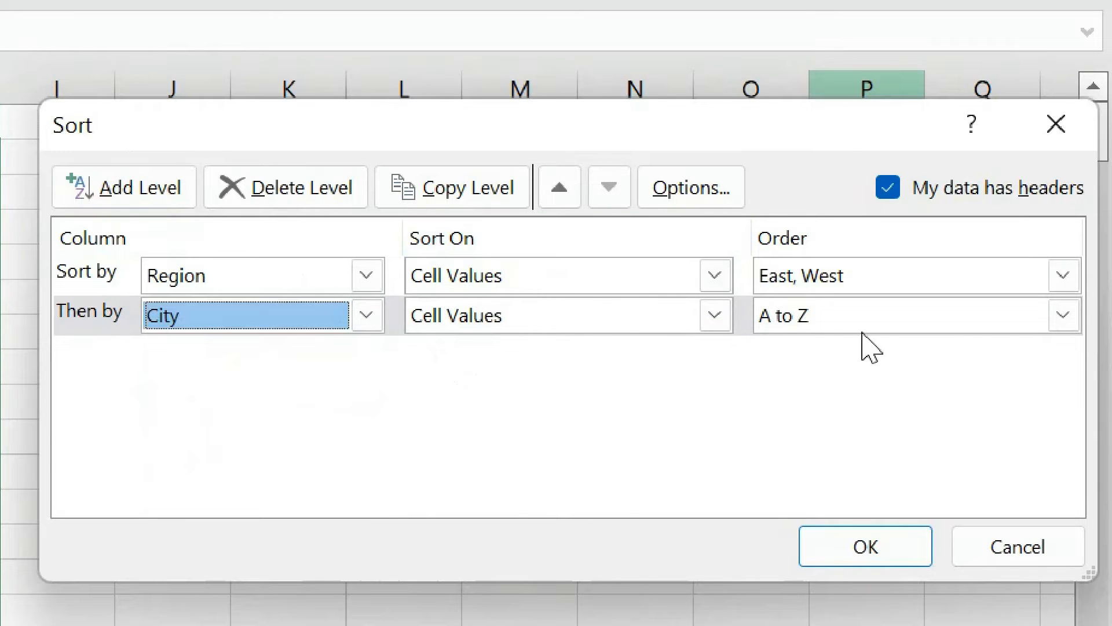
click(879, 329)
click(880, 343)
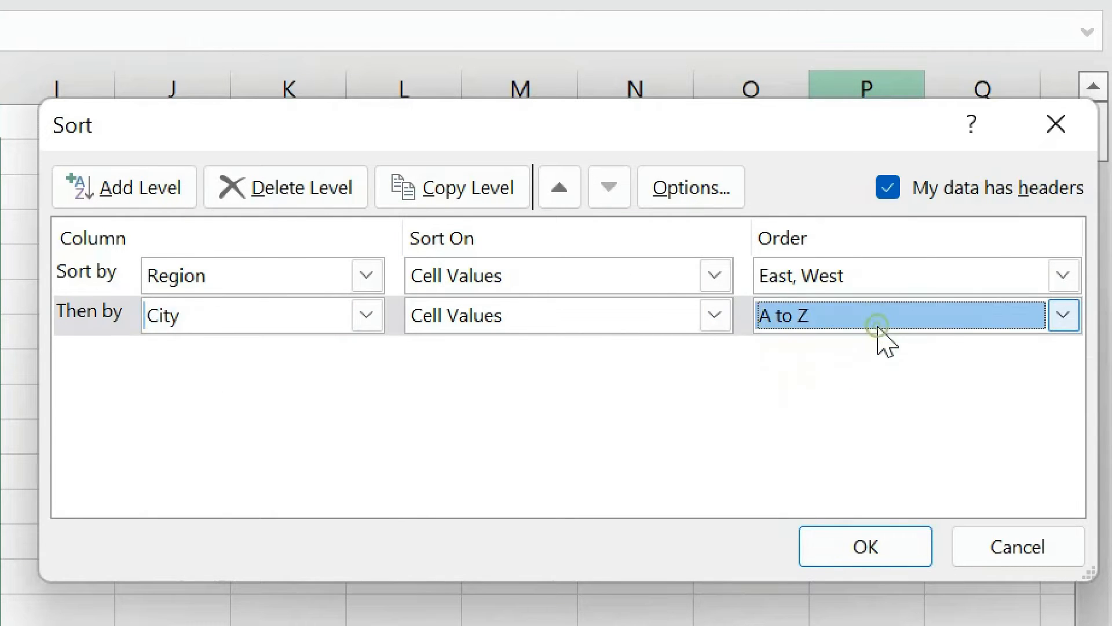
click(884, 550)
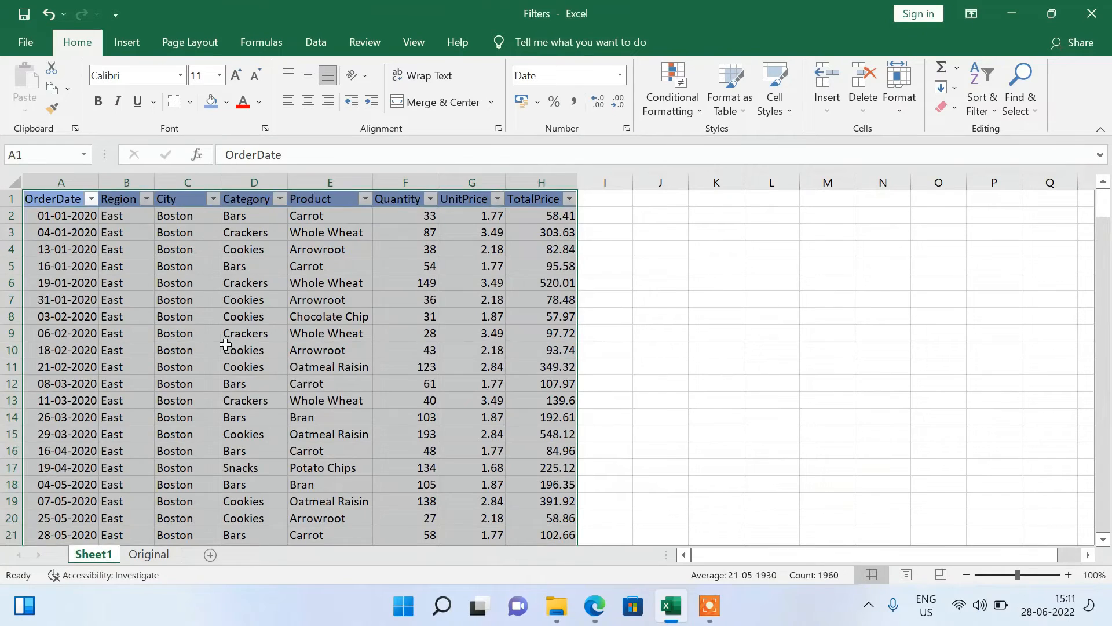
Examine the City column downward through the East rows to check the order of the cities, and return to its header.
click(225, 344)
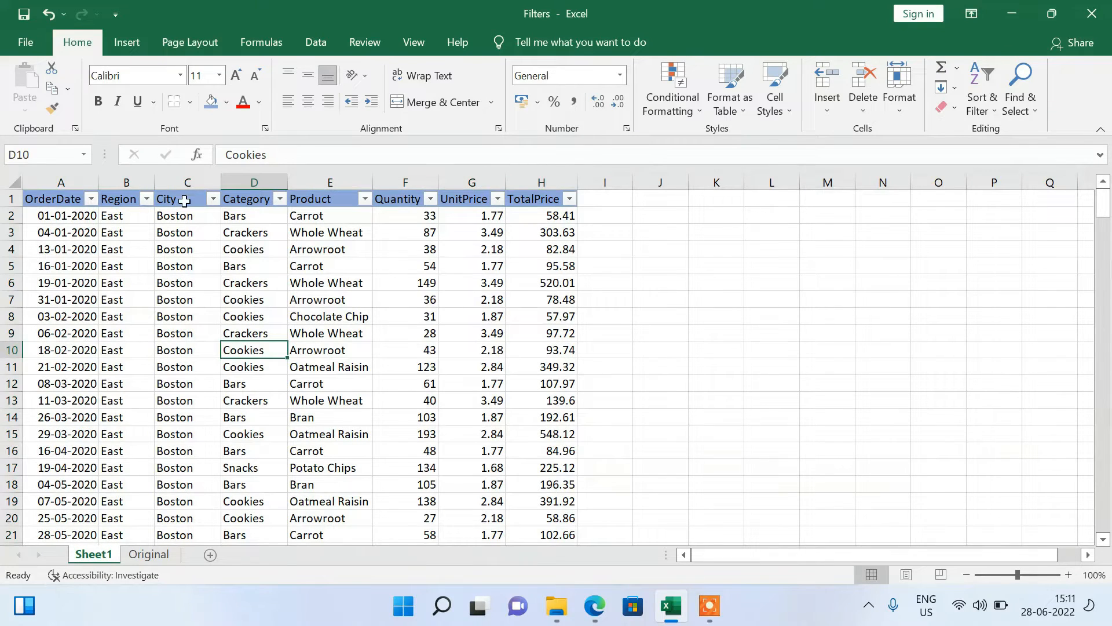
click(167, 359)
key(Down)
key(Down)
key(Down)
key(Down)
key(Down)
key(Down)
key(Down)
key(Down)
key(Down)
key(Down)
key(Down)
key(Down)
key(Down)
key(Down)
key(Down)
key(Down)
key(Down)
key(Down)
key(Down)
key(Down)
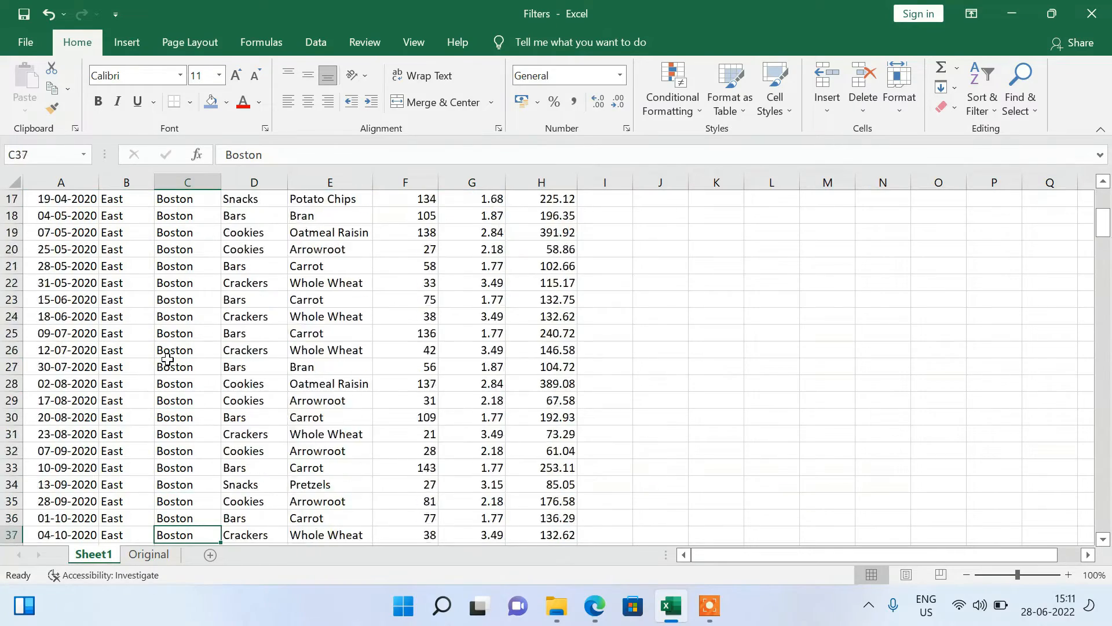
key(Down)
key(Down)
key(Down)
key(Down)
key(Down)
key(Down)
key(Down)
key(Down)
key(Down)
key(Down)
key(Down)
key(Down)
key(Down)
key(Down)
key(Down)
key(Down)
key(Down)
key(Down)
key(Down)
key(Down)
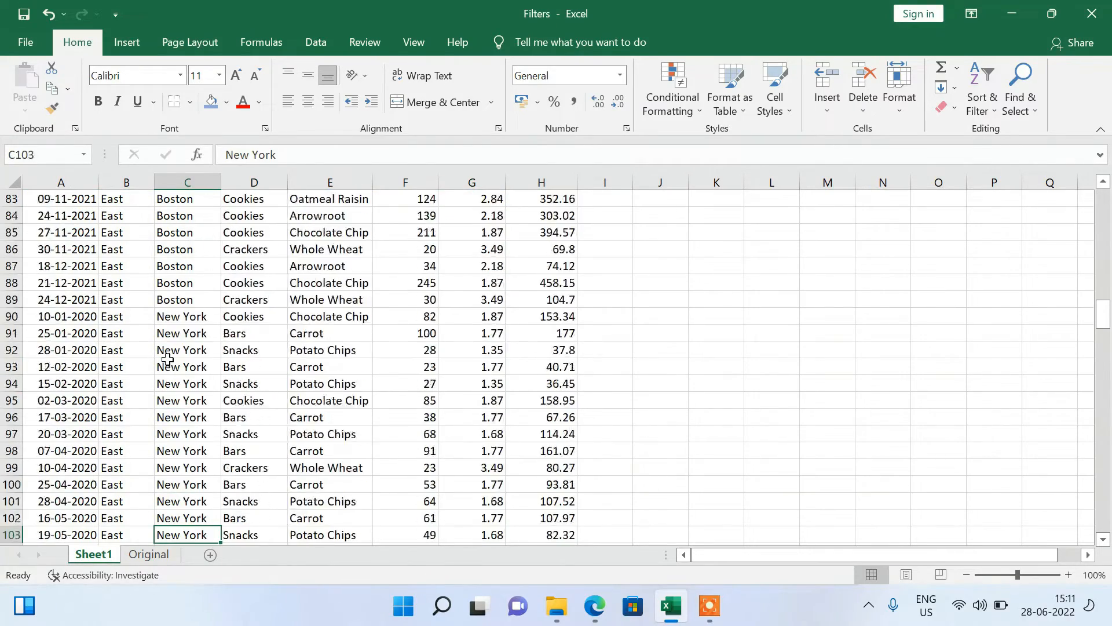
key(Down)
key(Down)
key(Down)
key(Down)
key(Down)
key(Down)
key(Down)
key(Down)
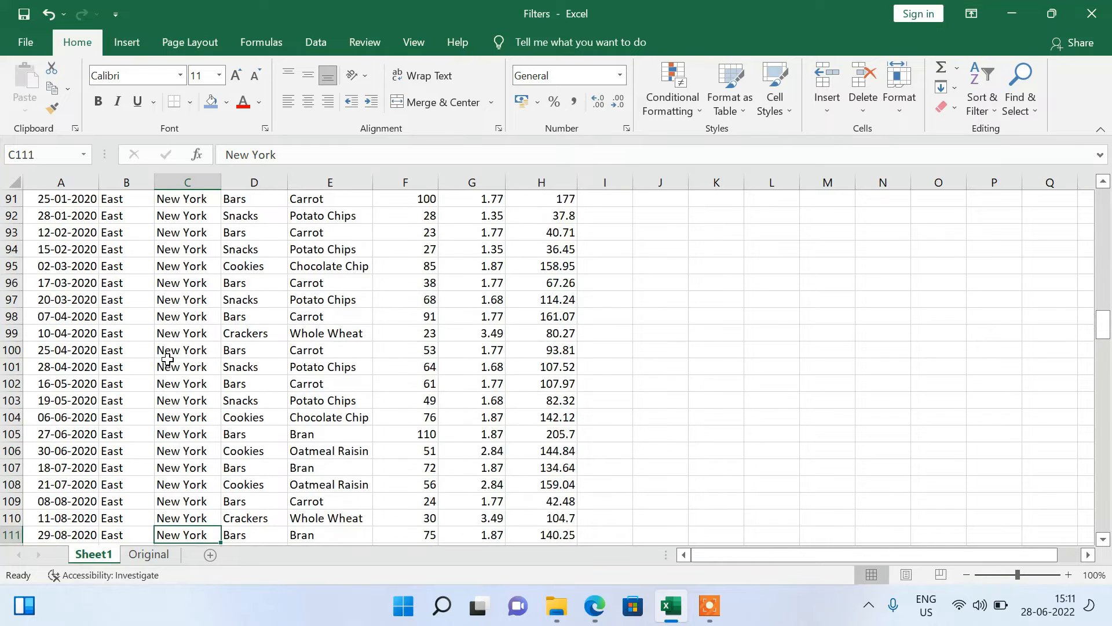
key(Down)
key(Down)
key(Down)
key(Down)
key(Down)
key(Down)
key(Down)
key(ctrl+Up)
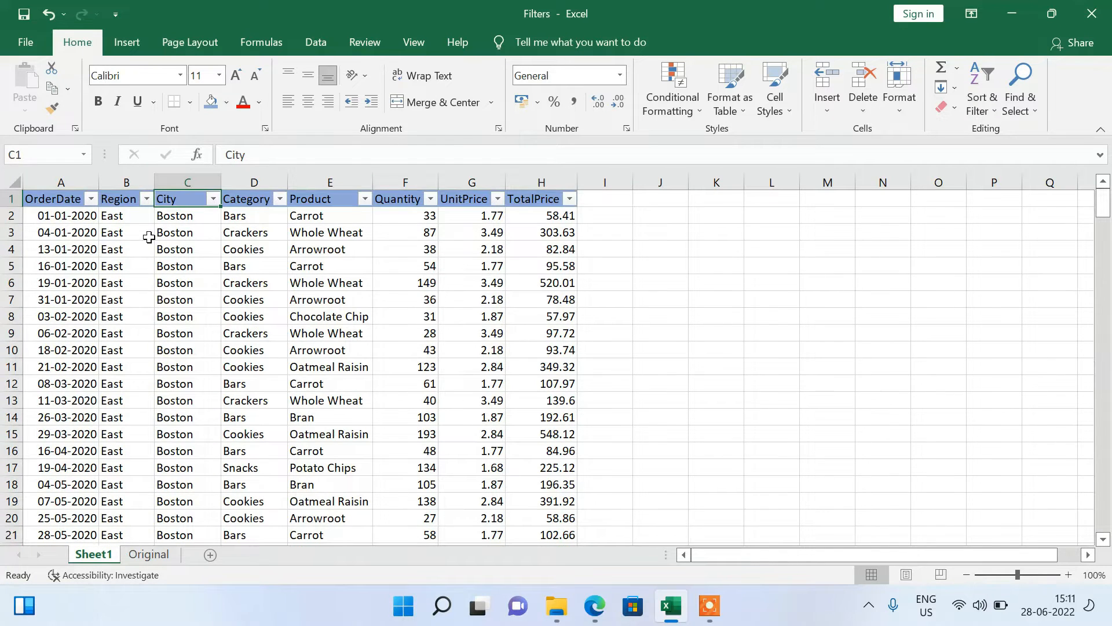
Highlight the first entries of the Region column and compare them with the first entries under the City header.
drag(133, 217, 159, 463)
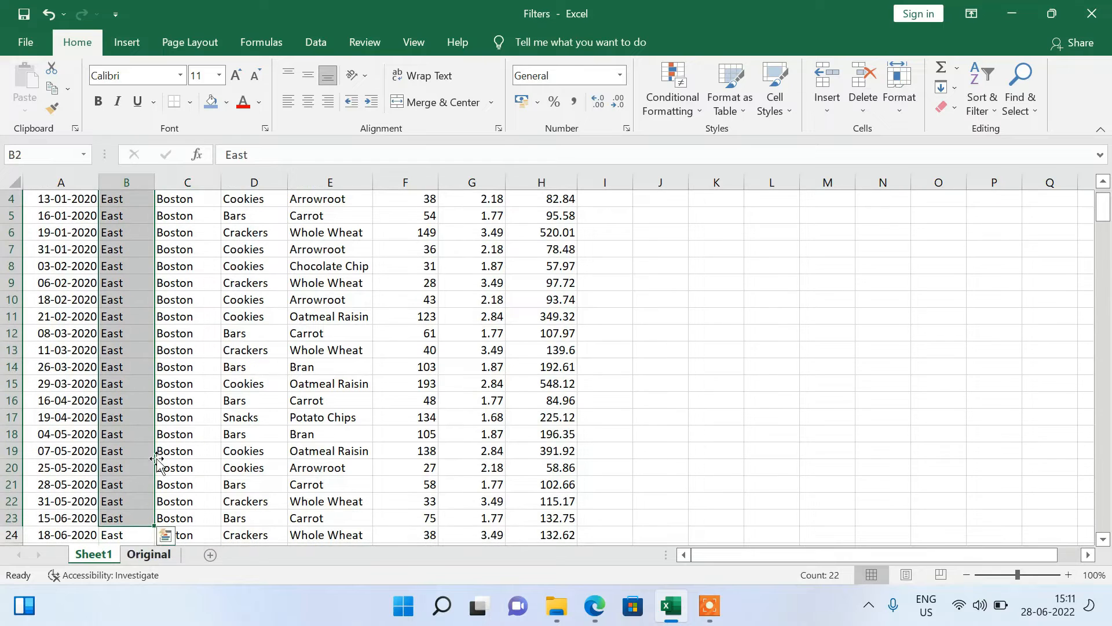
click(178, 266)
key(ctrl+Up)
key(Down)
key(Down)
key(Down)
key(Down)
key(Down)
key(Down)
key(Down)
key(Down)
key(Down)
key(Down)
key(Down)
key(Down)
key(Down)
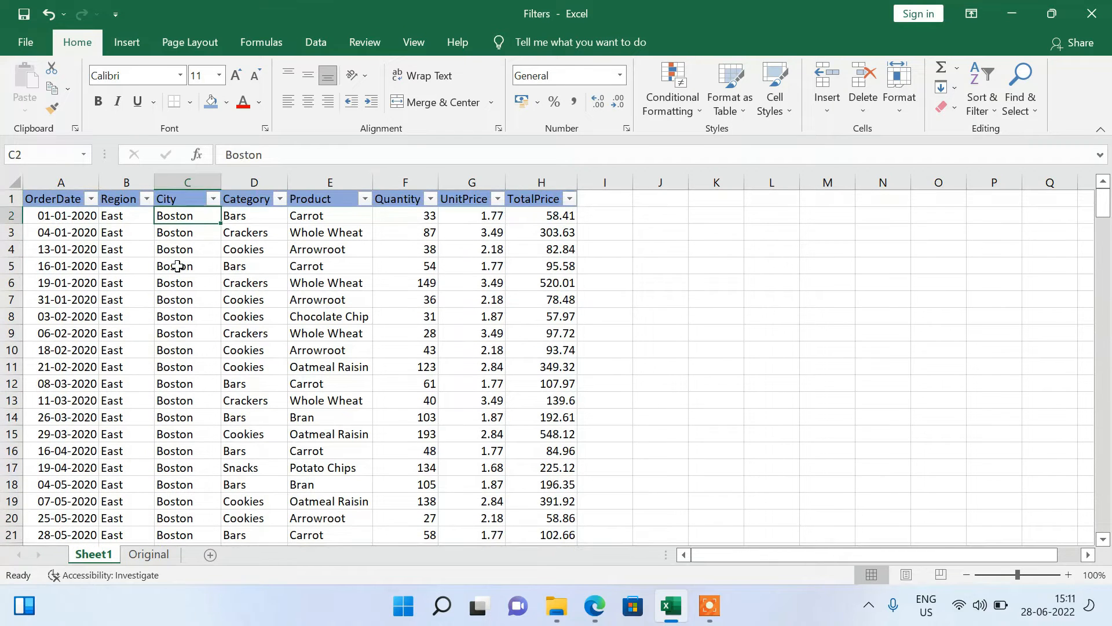
key(Up)
key(Up)
key(Up)
key(Up)
key(Up)
key(Up)
key(Up)
key(Up)
key(Up)
key(Up)
key(Up)
key(Up)
key(Up)
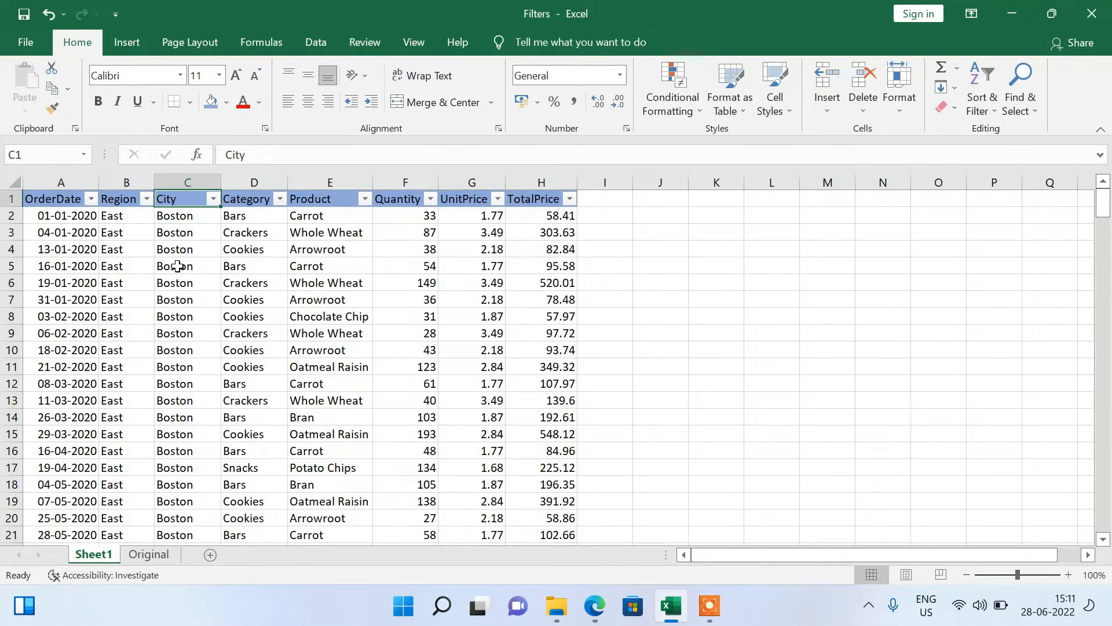
Reopen the custom sort for the whole table, add a third level and move it below City.
key(ctrl+a)
click(981, 97)
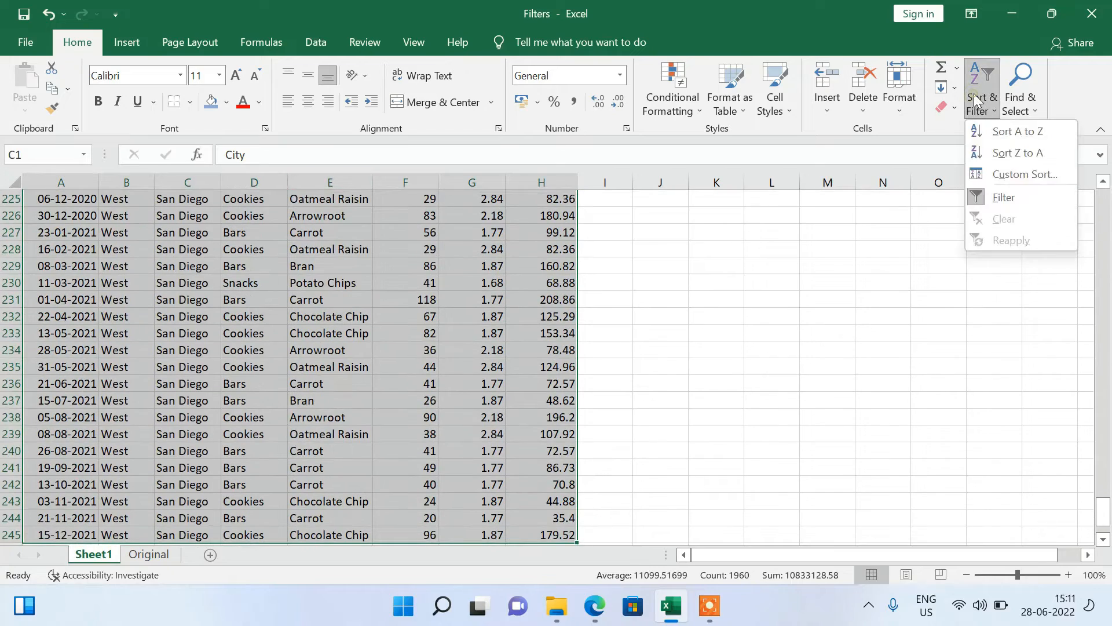
click(1018, 175)
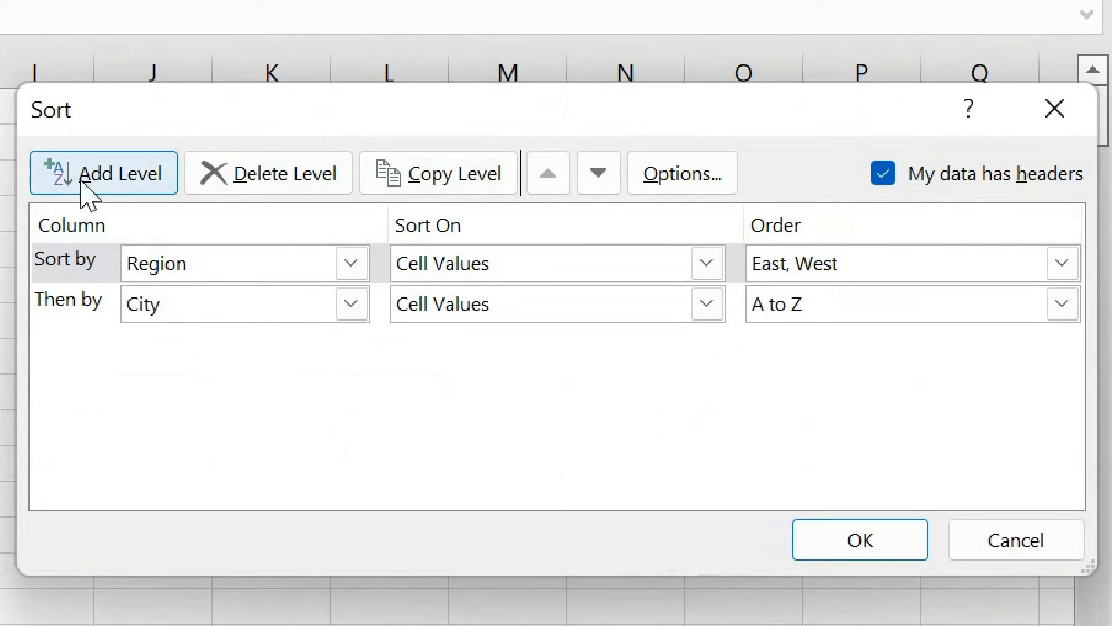
click(99, 179)
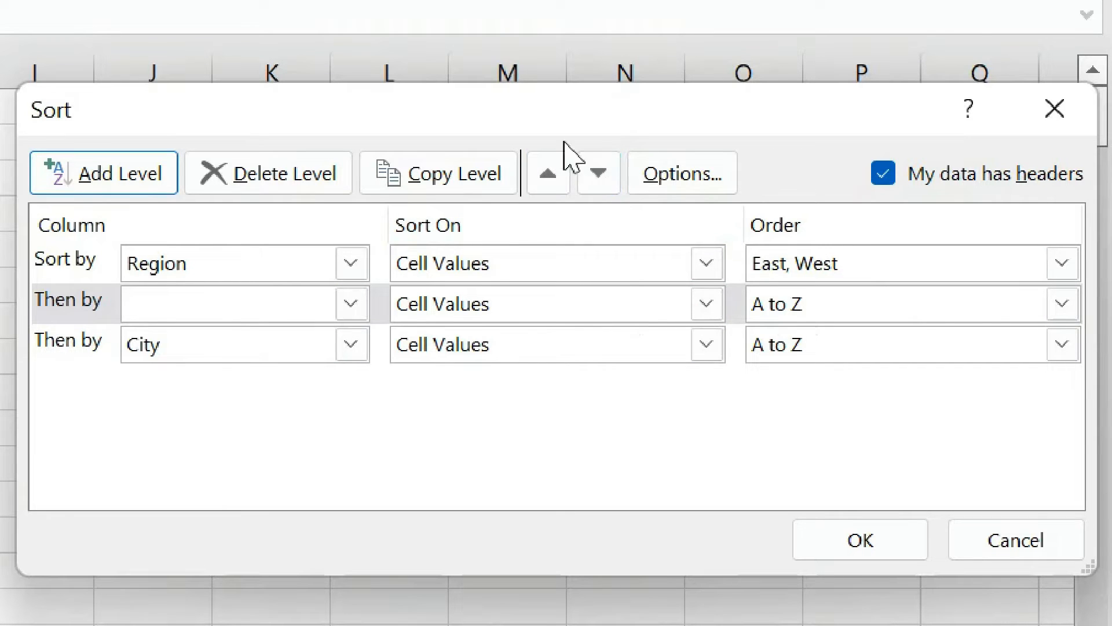
click(597, 172)
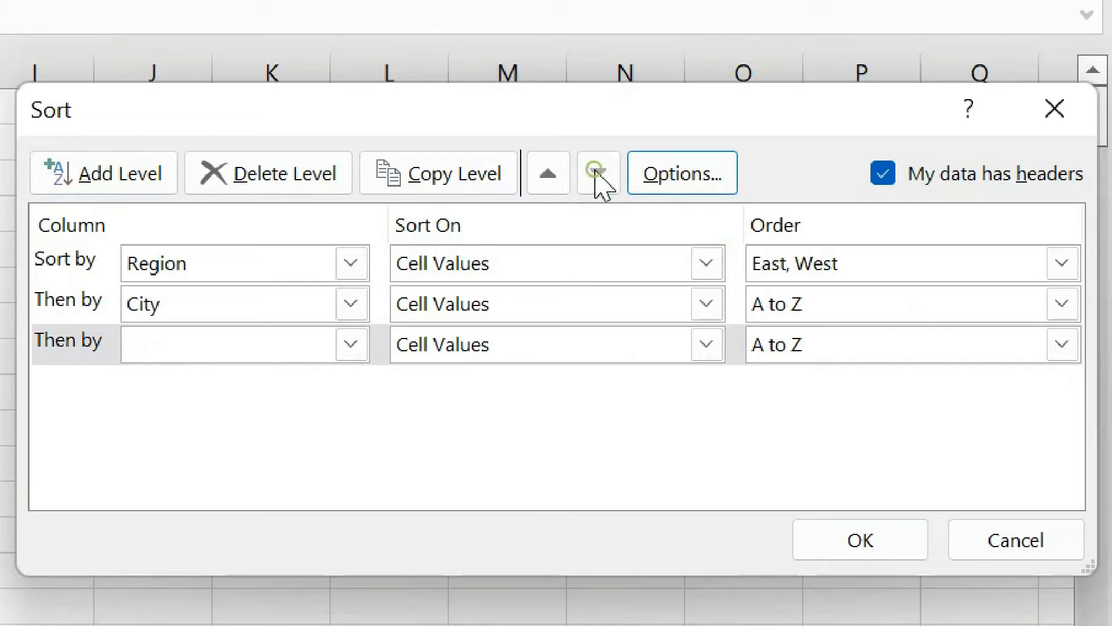
Try moving the empty sort level up to first place and bring it back below City.
click(558, 181)
click(558, 181)
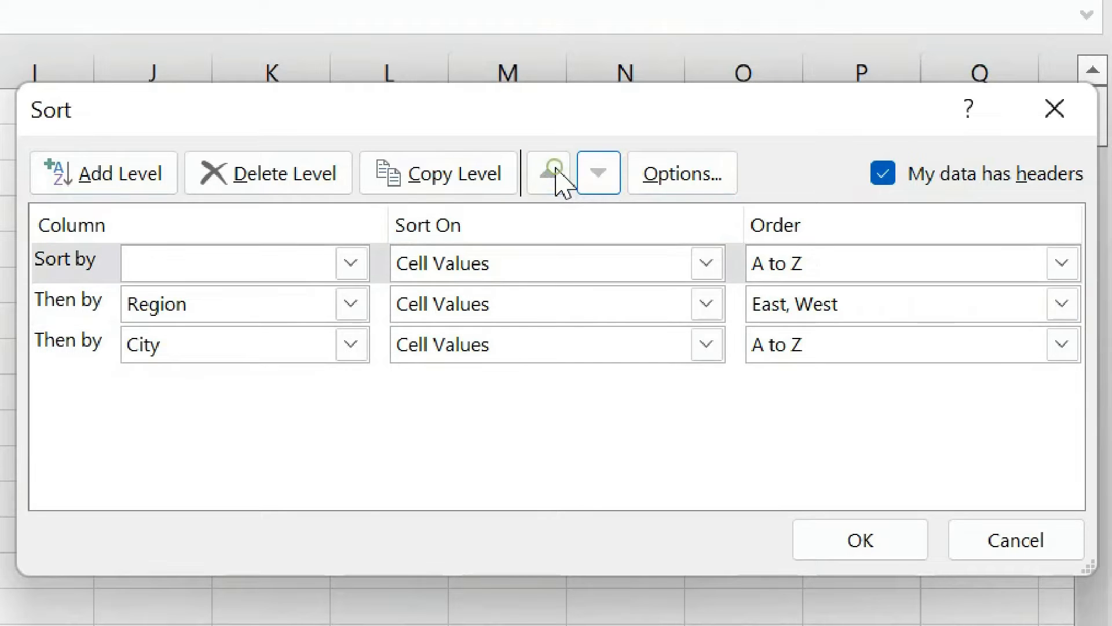
click(588, 193)
click(587, 193)
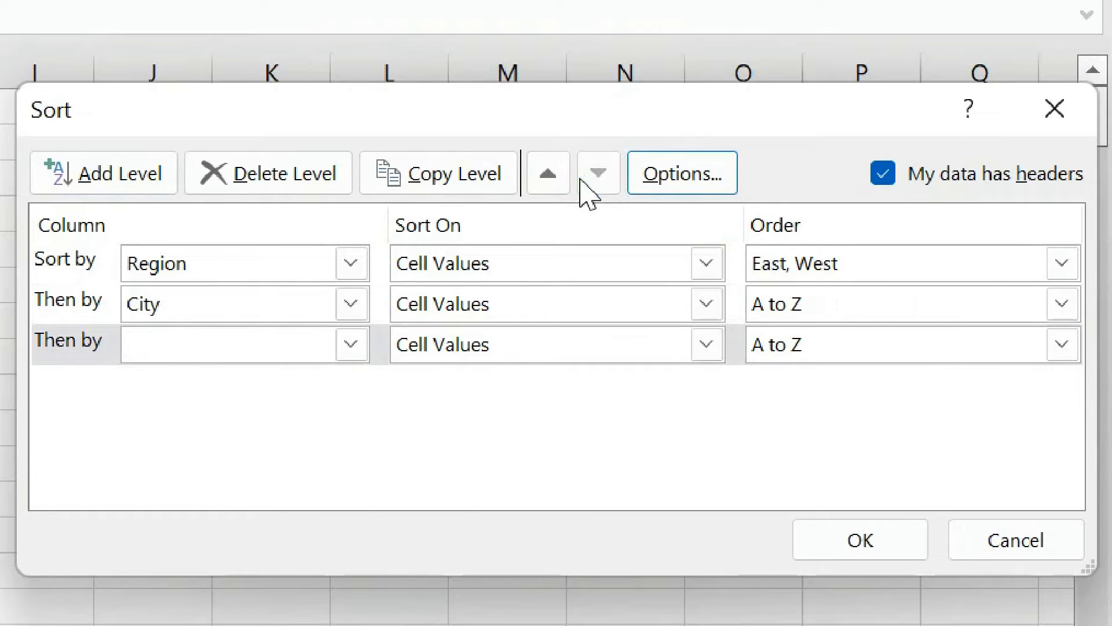
Set the third sort level to Category in A to Z order and apply the sort.
click(193, 347)
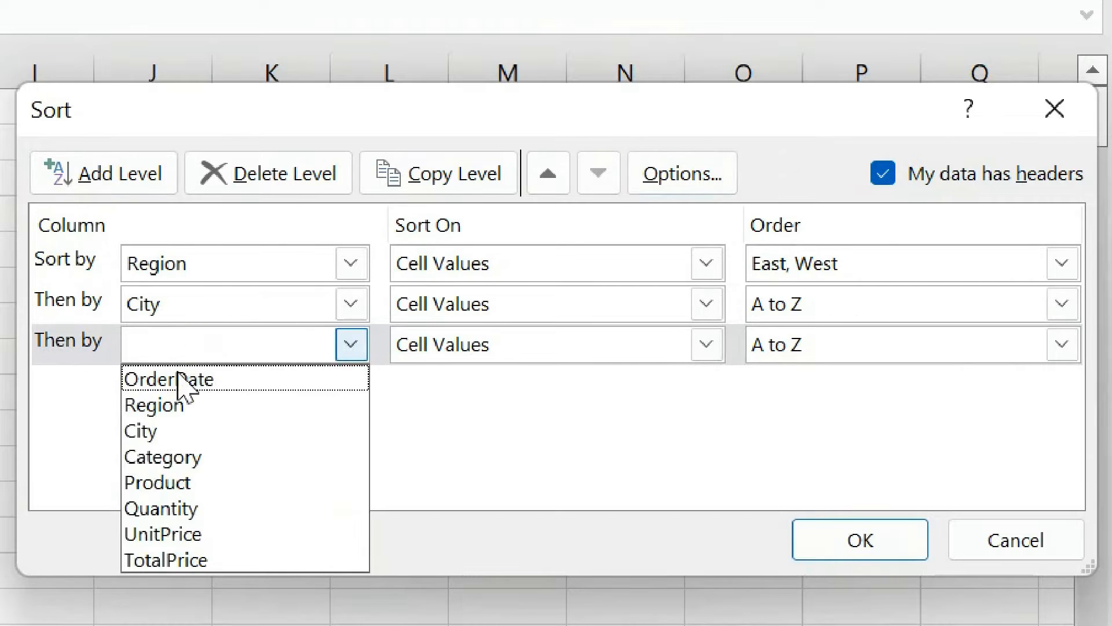
click(171, 456)
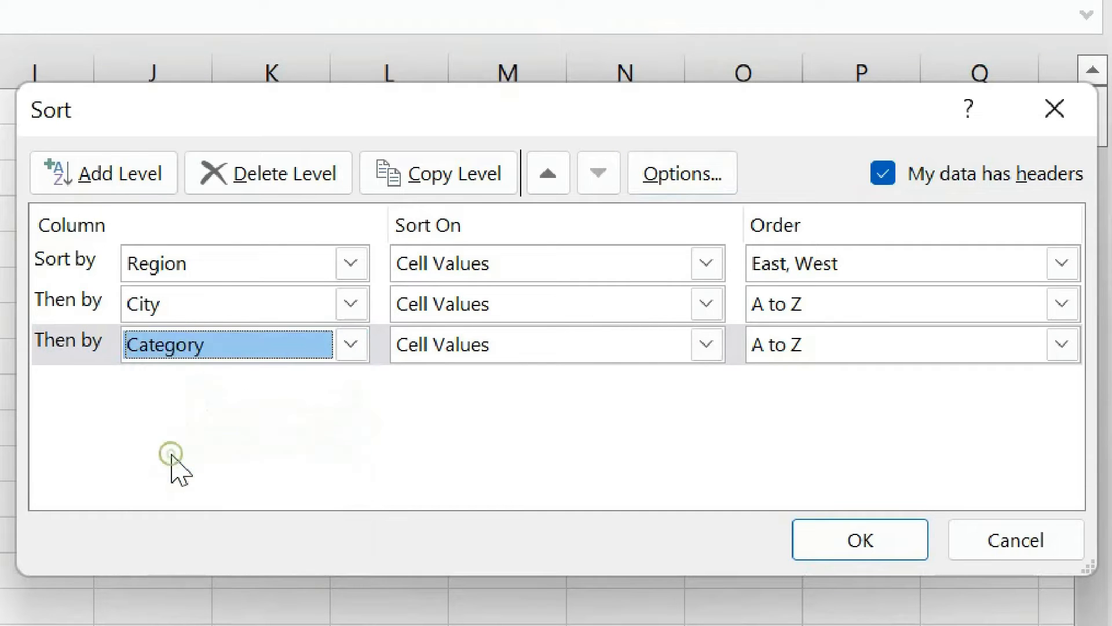
click(819, 343)
click(807, 378)
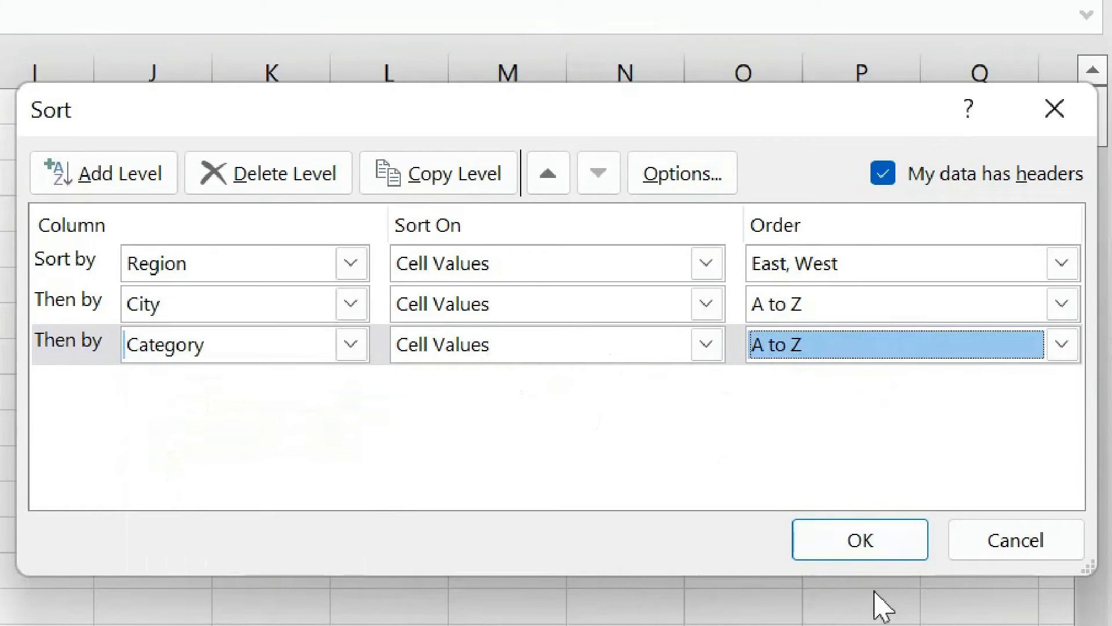
click(869, 545)
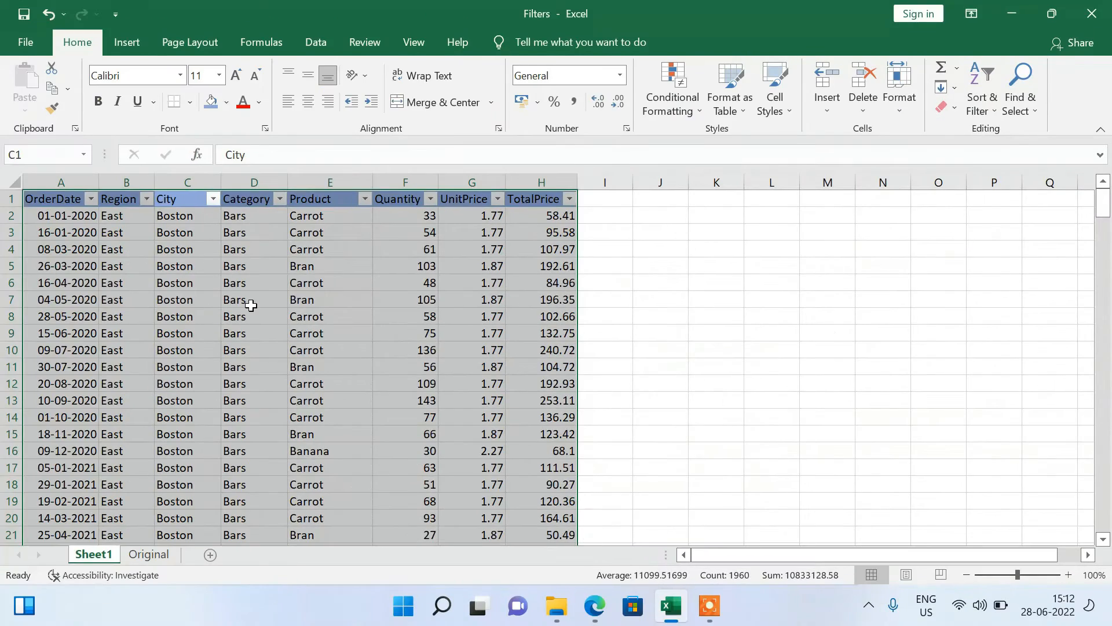
Examine the Category column down through the Boston rows to check its order, and return to the header.
drag(248, 303, 211, 616)
click(261, 218)
click(266, 376)
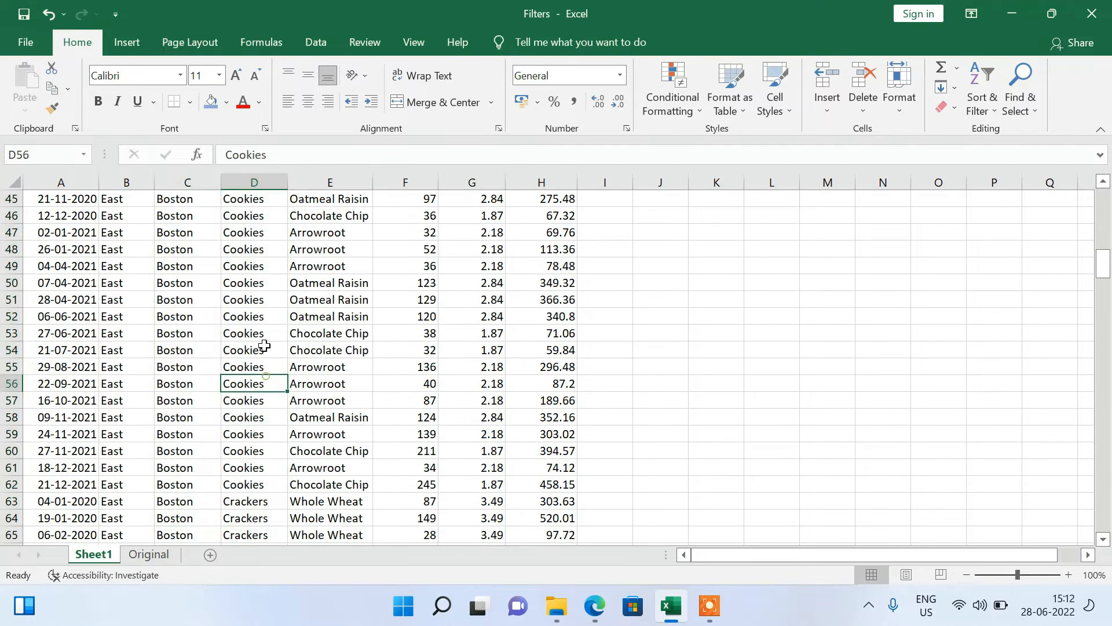
click(251, 235)
key(Up)
key(Up)
key(Up)
key(Up)
key(Up)
key(Up)
key(Up)
key(Up)
key(Up)
key(Up)
key(Up)
key(Up)
key(Up)
key(Up)
key(Up)
key(Up)
key(Up)
key(Up)
key(Up)
key(Up)
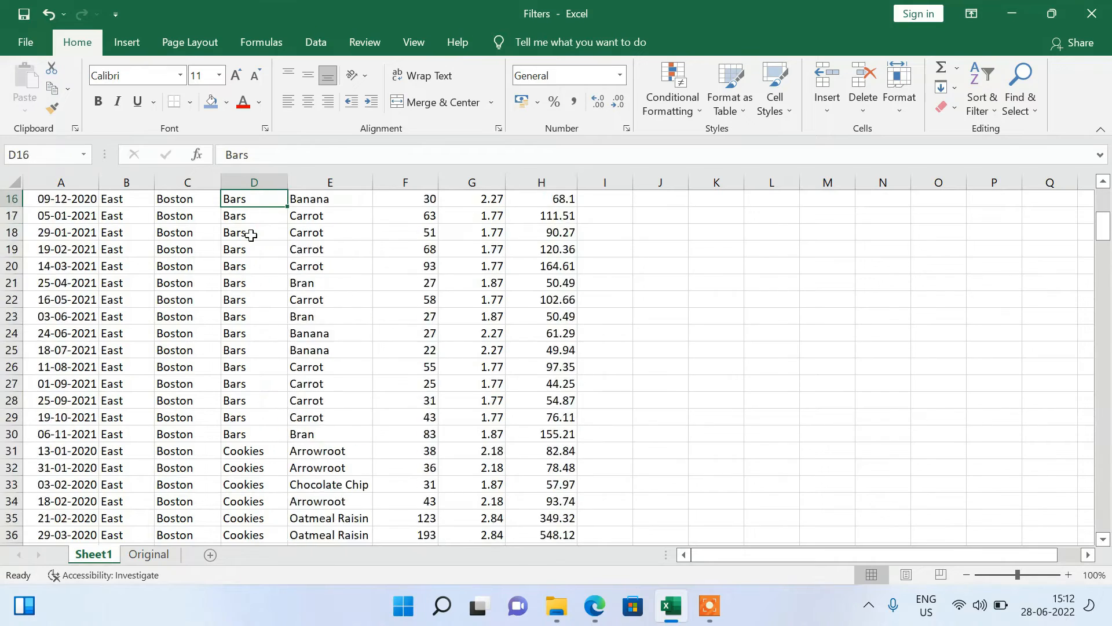
key(Up)
key(Up)
key(Up)
key(Up)
key(Up)
key(Up)
key(Up)
key(Up)
key(Up)
key(Up)
key(Up)
key(Up)
key(Up)
key(Up)
key(Up)
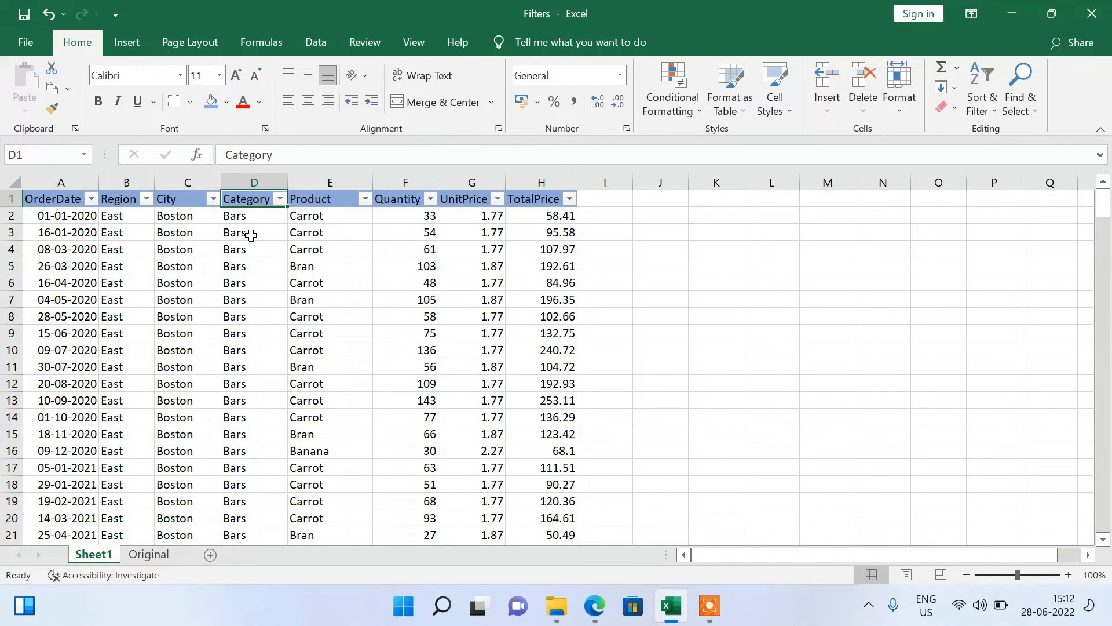
Open the custom sort for the whole table, review the Category level's Order and Sort On choices, and leave without applying anything.
key(ctrl+a)
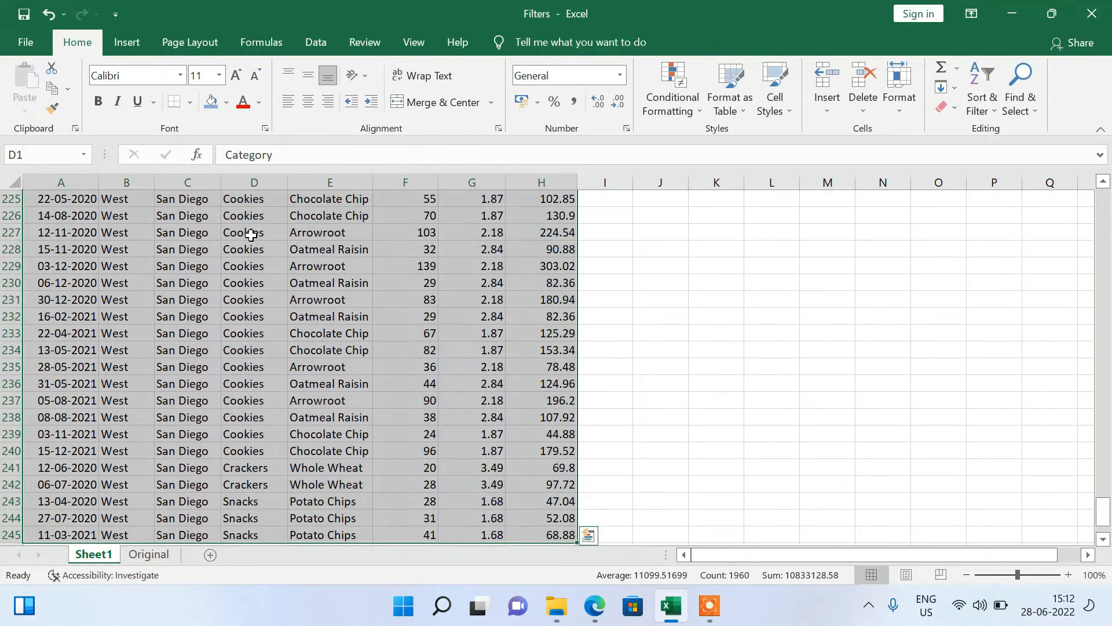
click(985, 106)
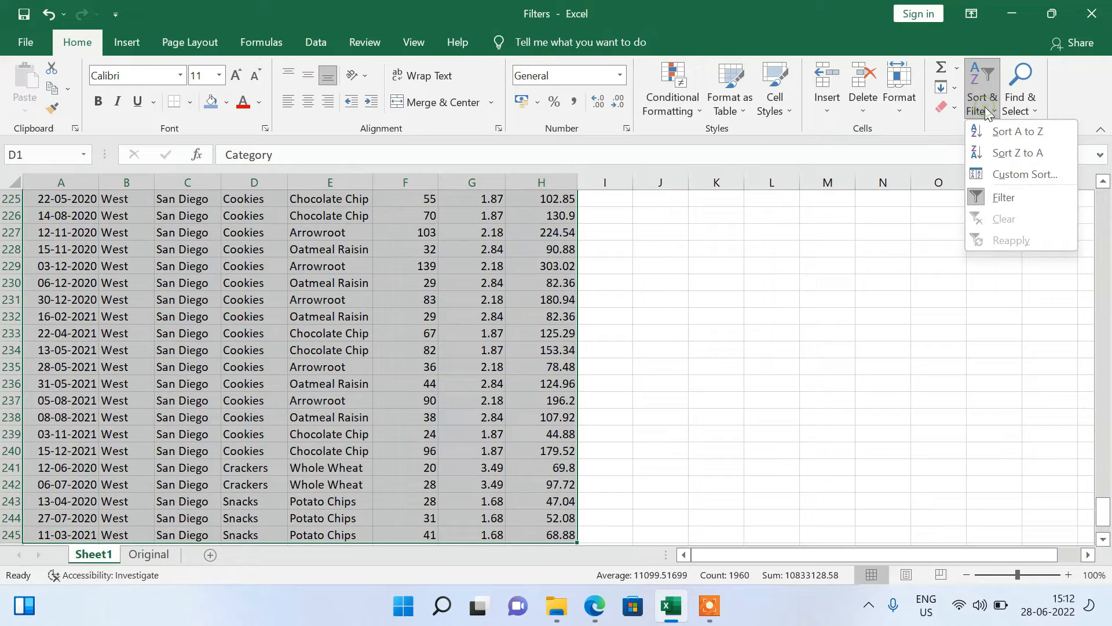
click(1025, 175)
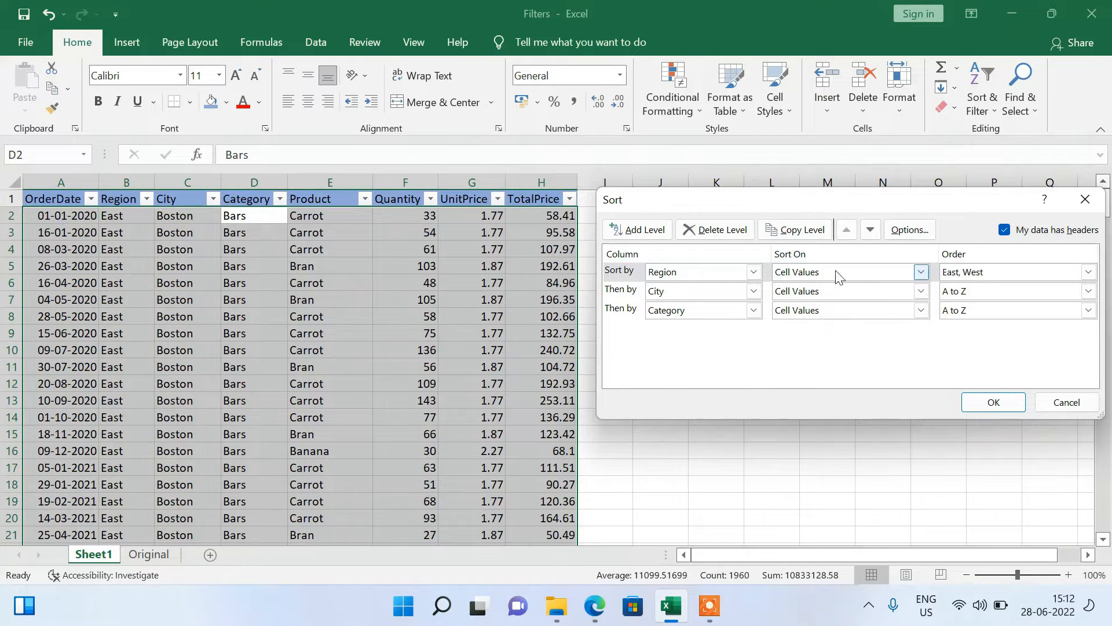
click(1018, 315)
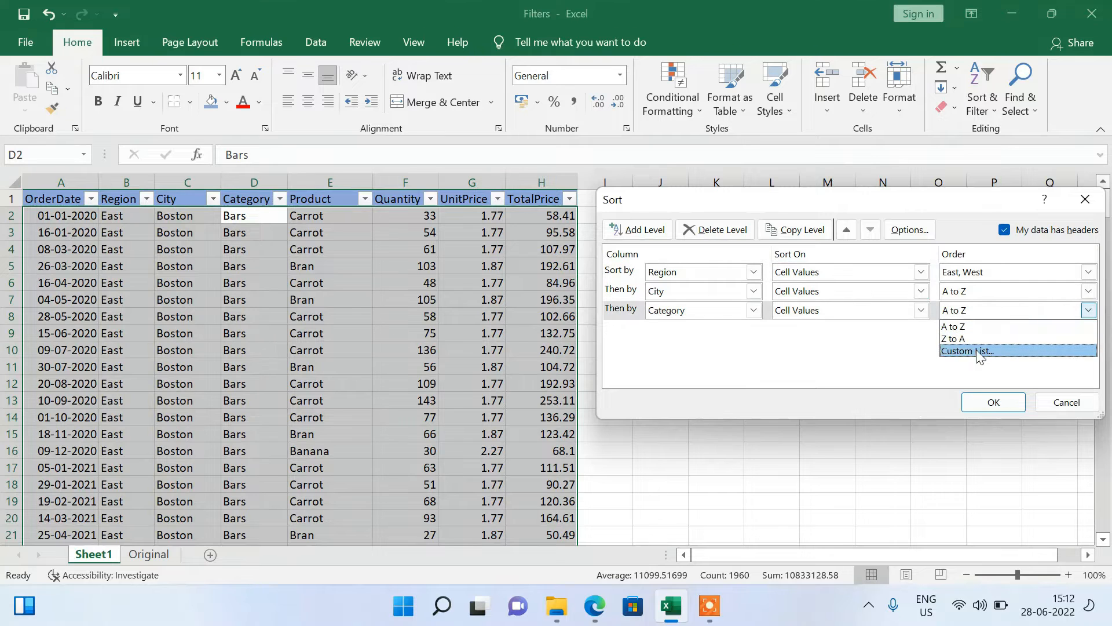
click(852, 330)
click(887, 313)
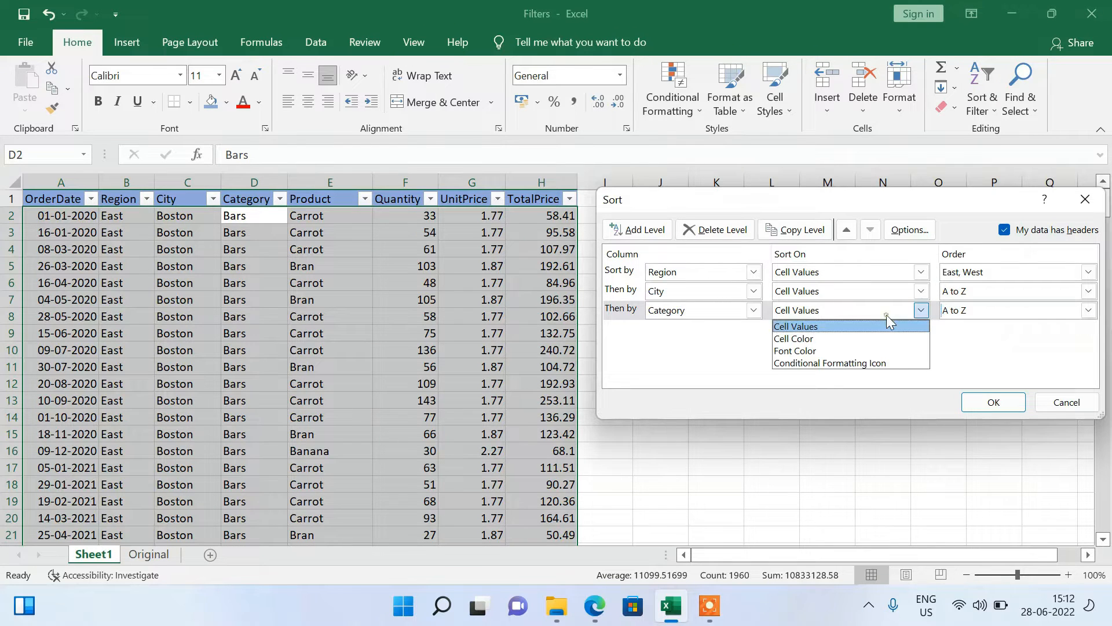
click(729, 367)
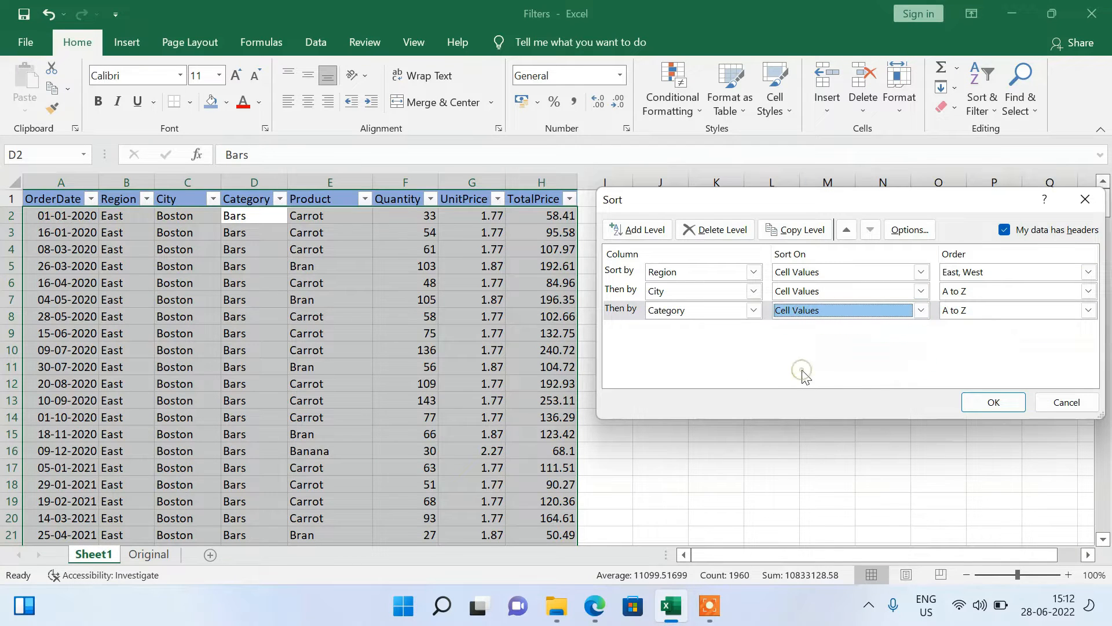
Look through the TotalPrice column down past the Boston cookie rows and return to its first data row.
click(530, 261)
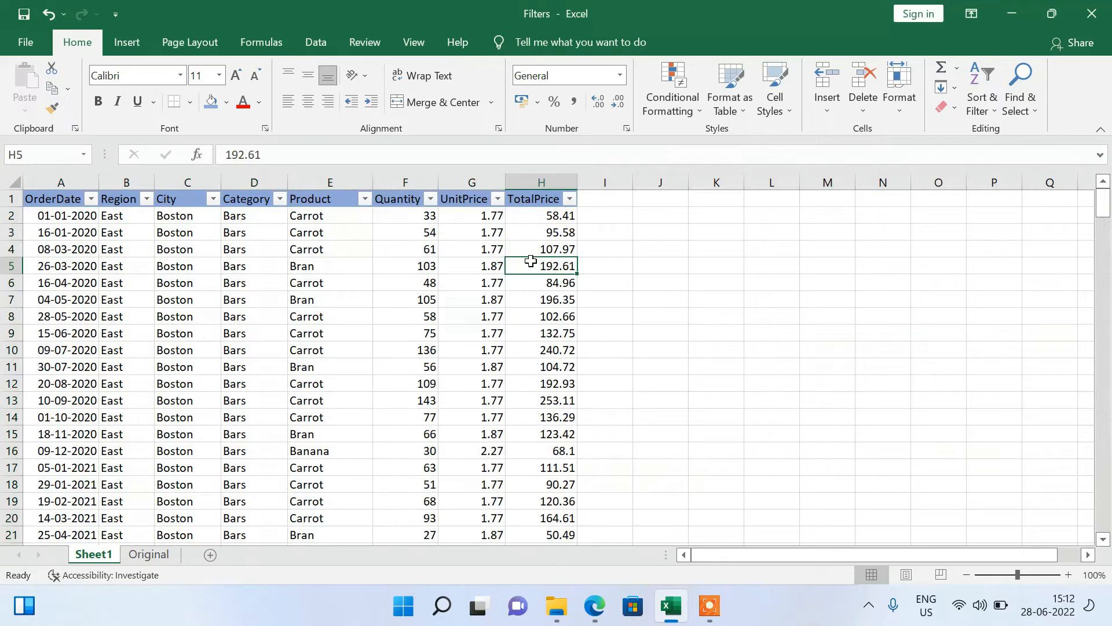
key(Down)
key(Down)
key(Down)
key(Down)
key(Down)
key(Down)
key(Down)
key(Down)
key(Down)
key(Down)
key(Down)
key(Down)
key(Down)
key(Down)
key(Down)
key(Down)
key(Down)
key(Down)
key(Down)
key(Down)
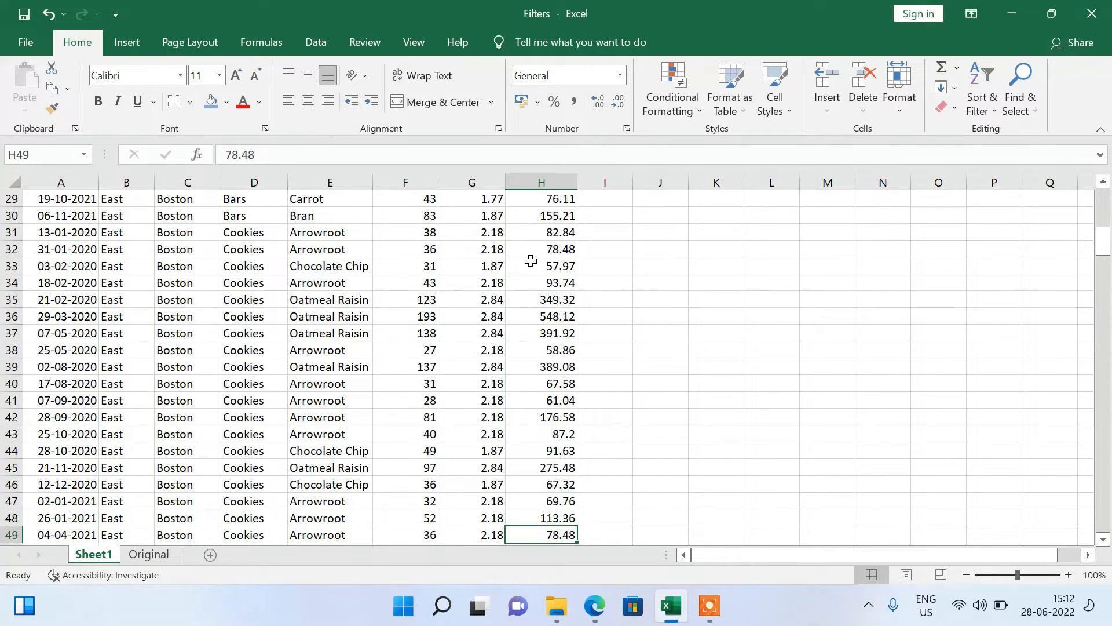
key(Down)
key(Down)
Fill the UnitPrice cell G10 with yellow.
key(Down)
key(Down)
key(Down)
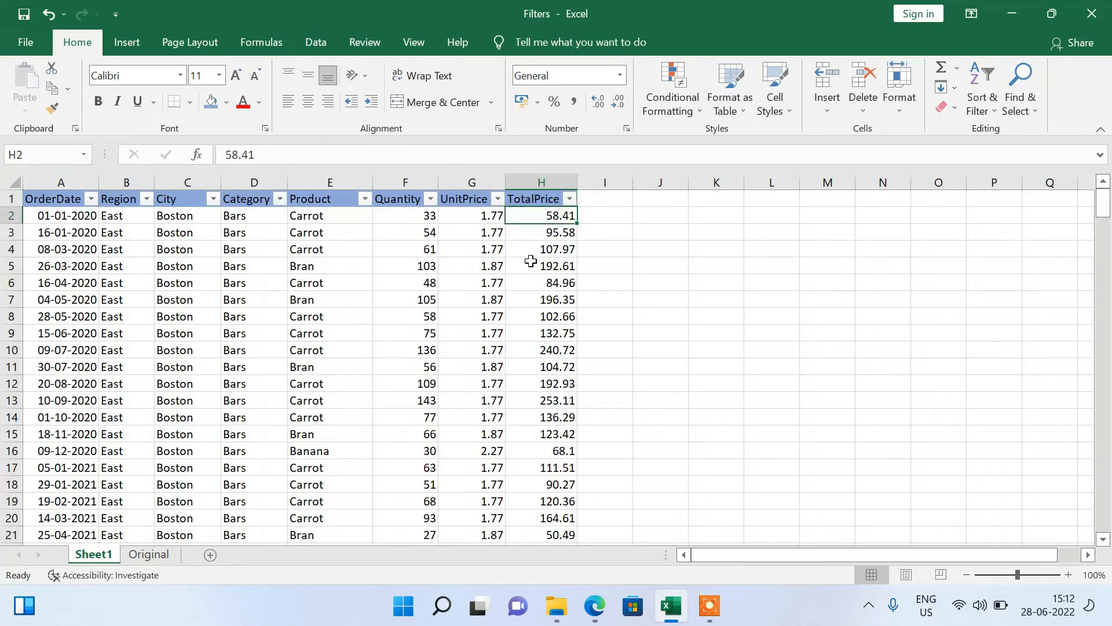
key(Left)
key(Down)
key(Down)
key(Down)
key(Down)
key(Down)
key(Down)
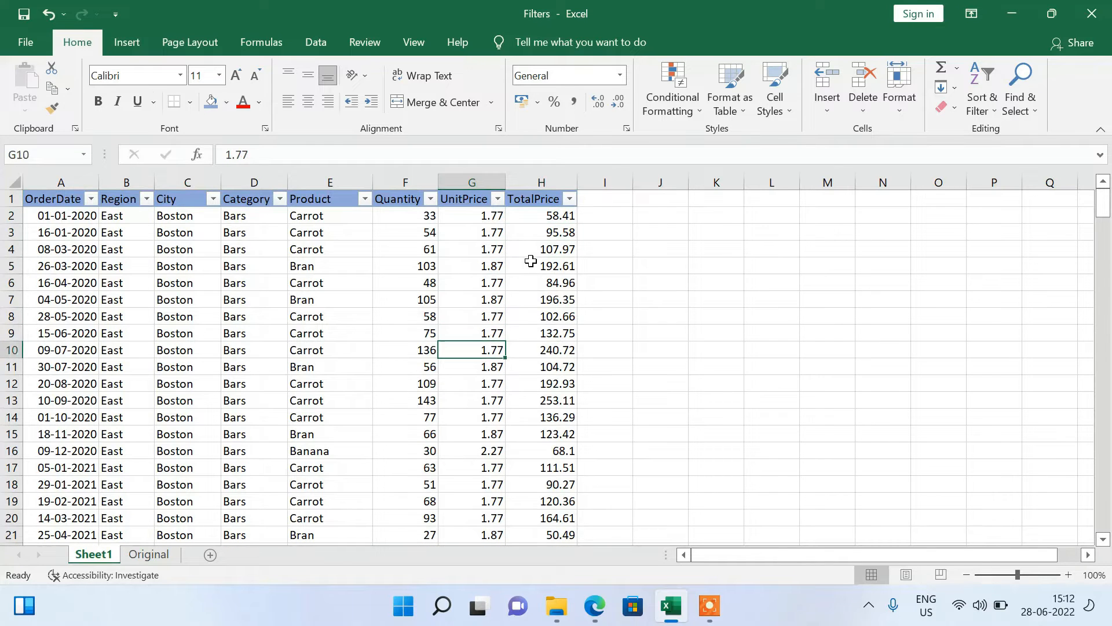
click(226, 104)
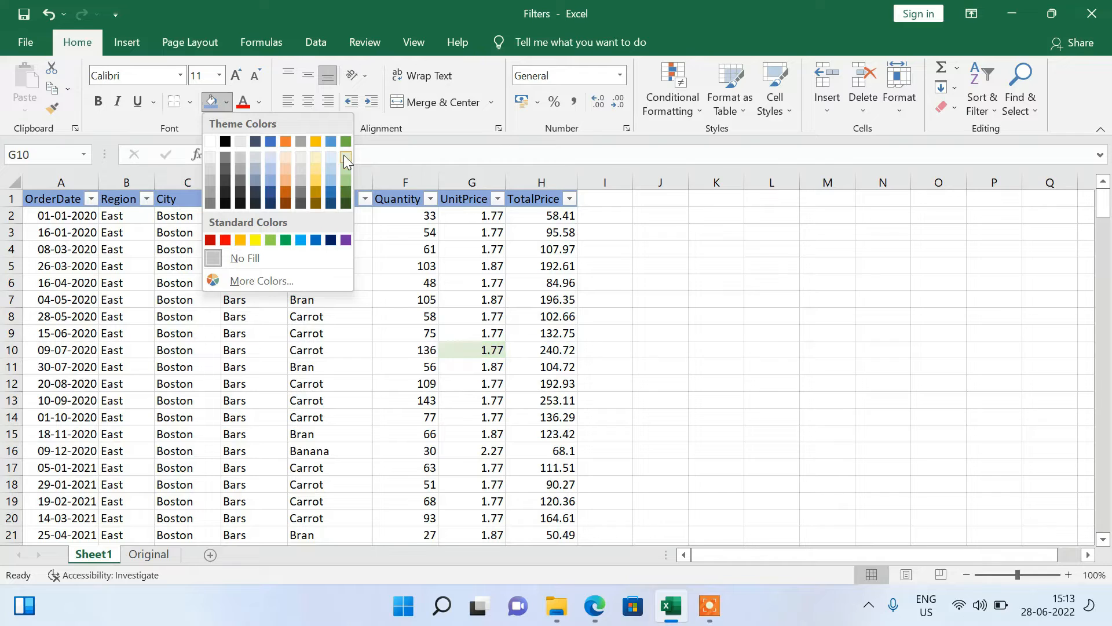
click(256, 239)
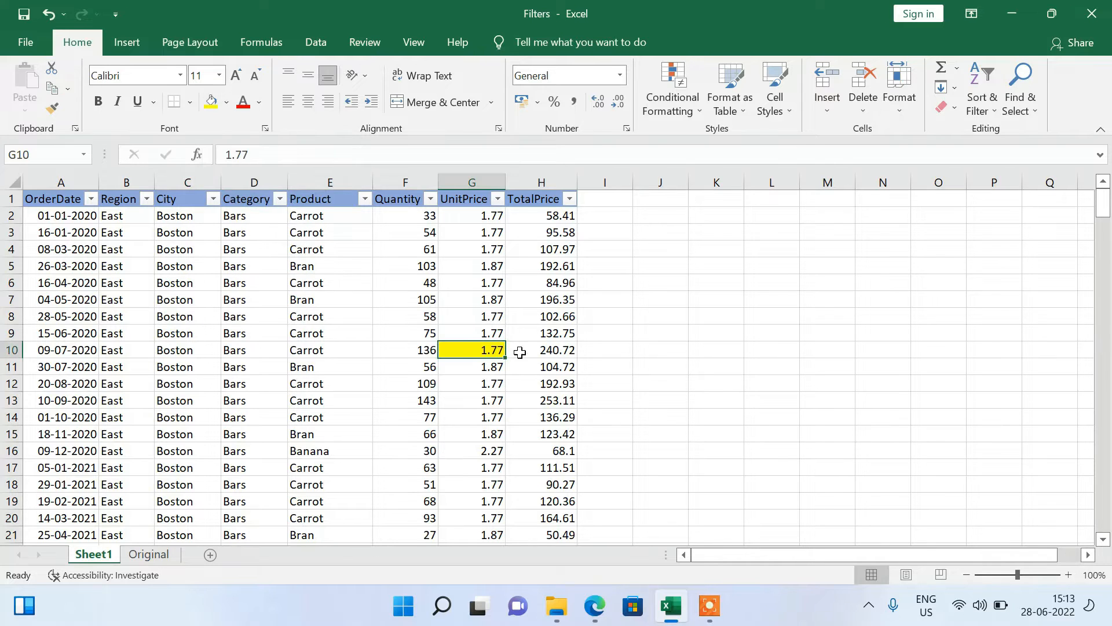
Apply the same yellow fill to the UnitPrice cells G17 and G7.
click(475, 463)
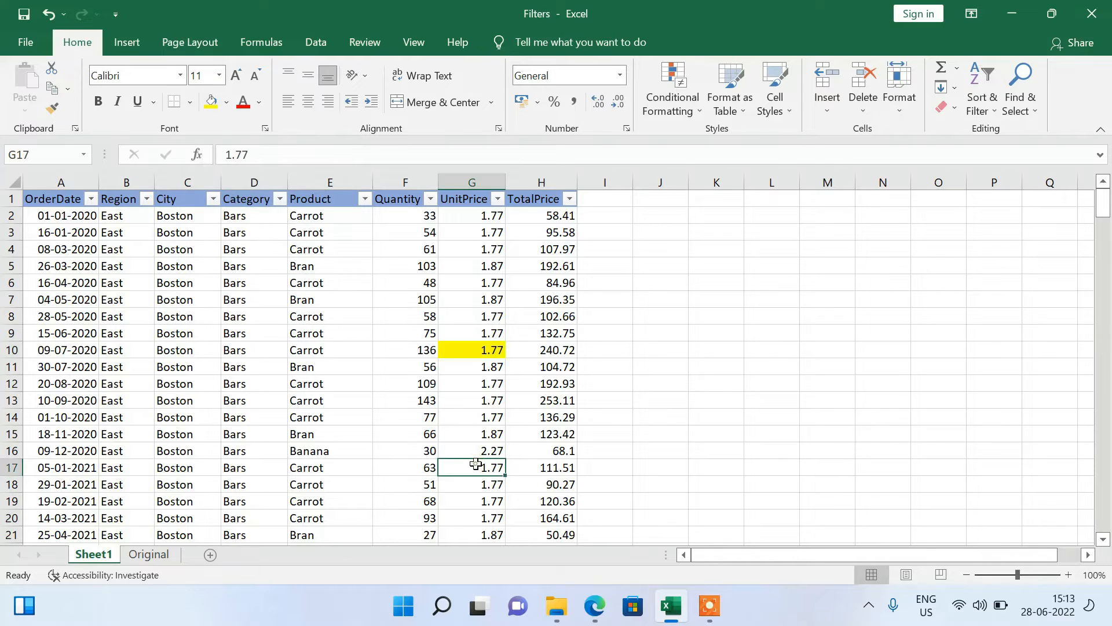
click(211, 103)
click(486, 293)
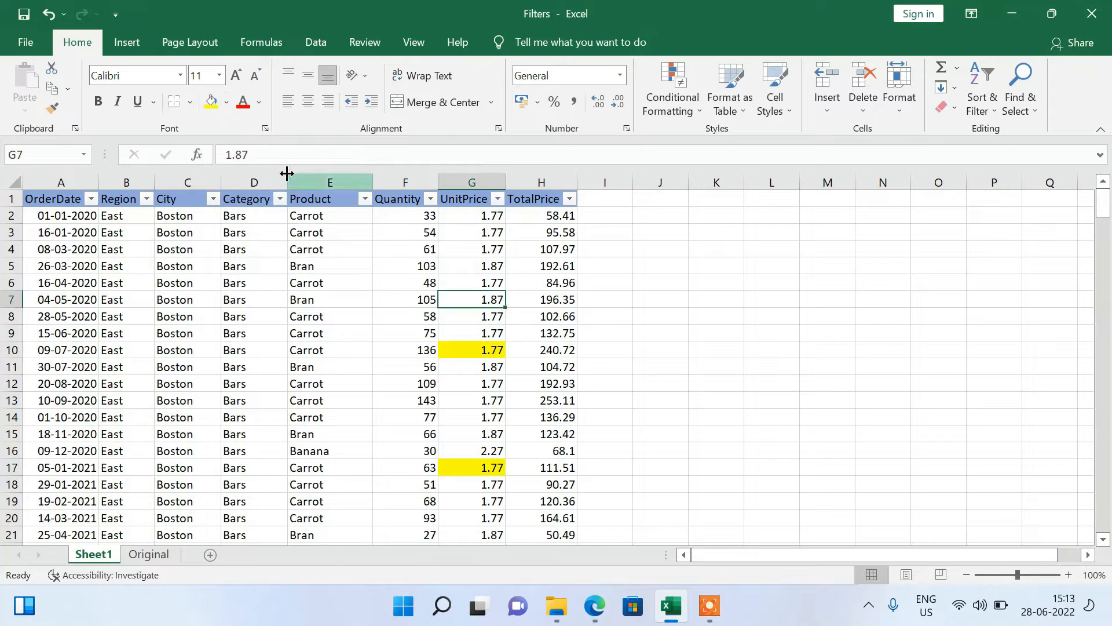
click(212, 104)
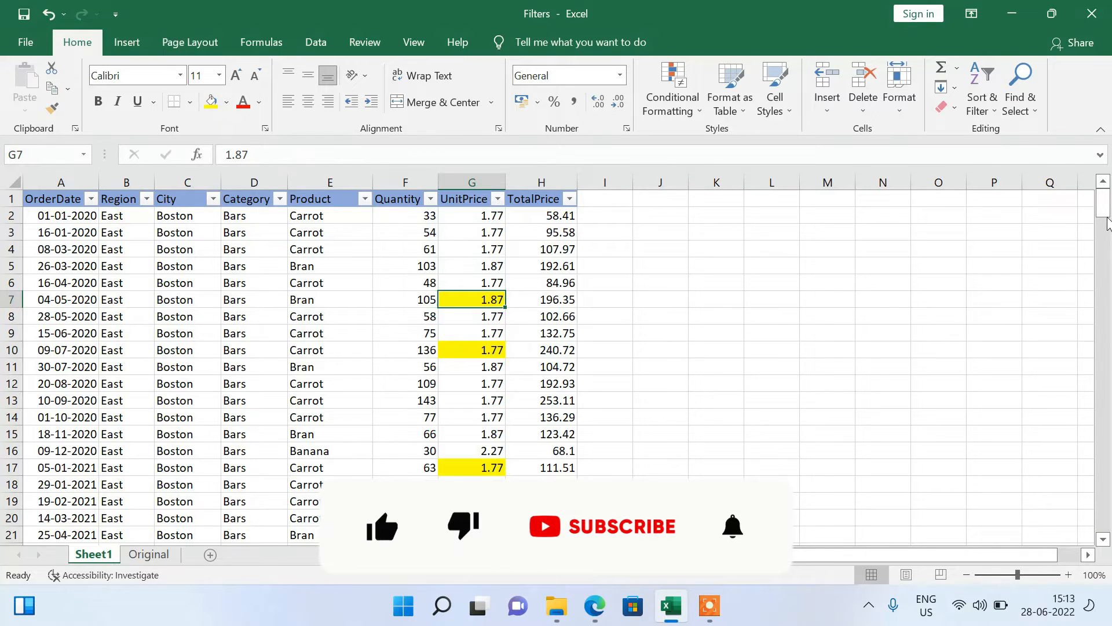
Fill the UnitPrice cell G72 among the Boston Crackers rows with light grey.
drag(1103, 204, 1103, 317)
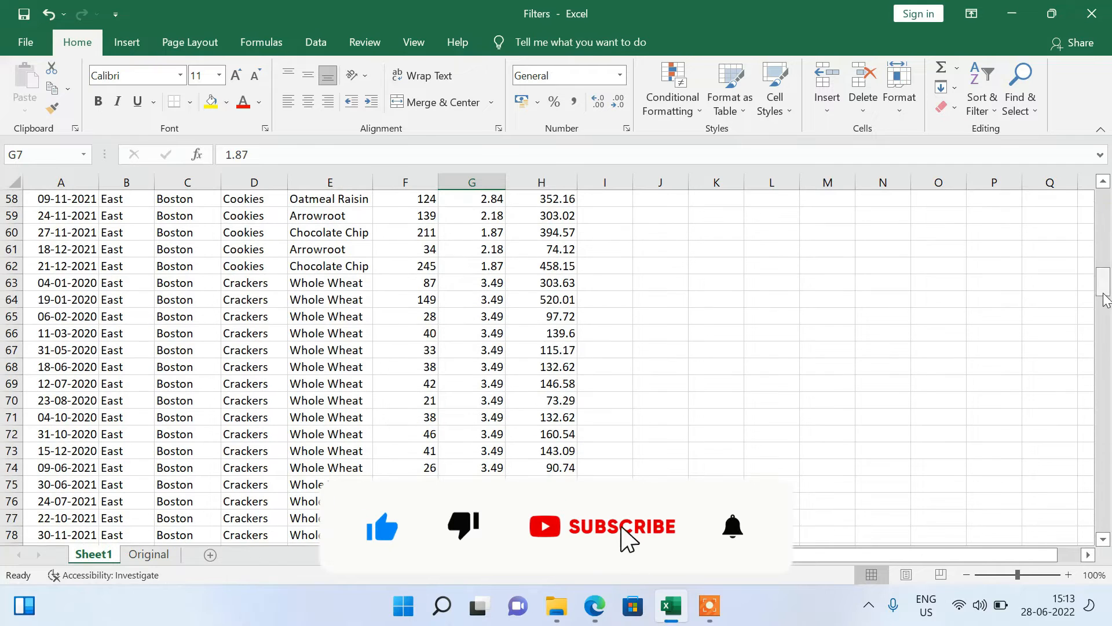
click(472, 434)
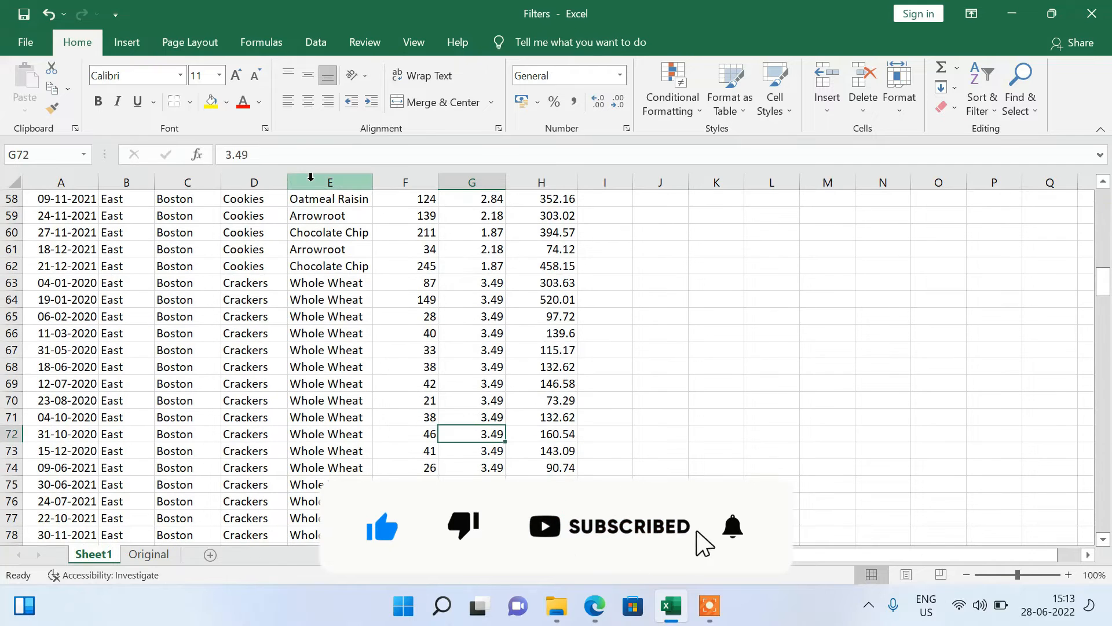
click(227, 106)
click(294, 183)
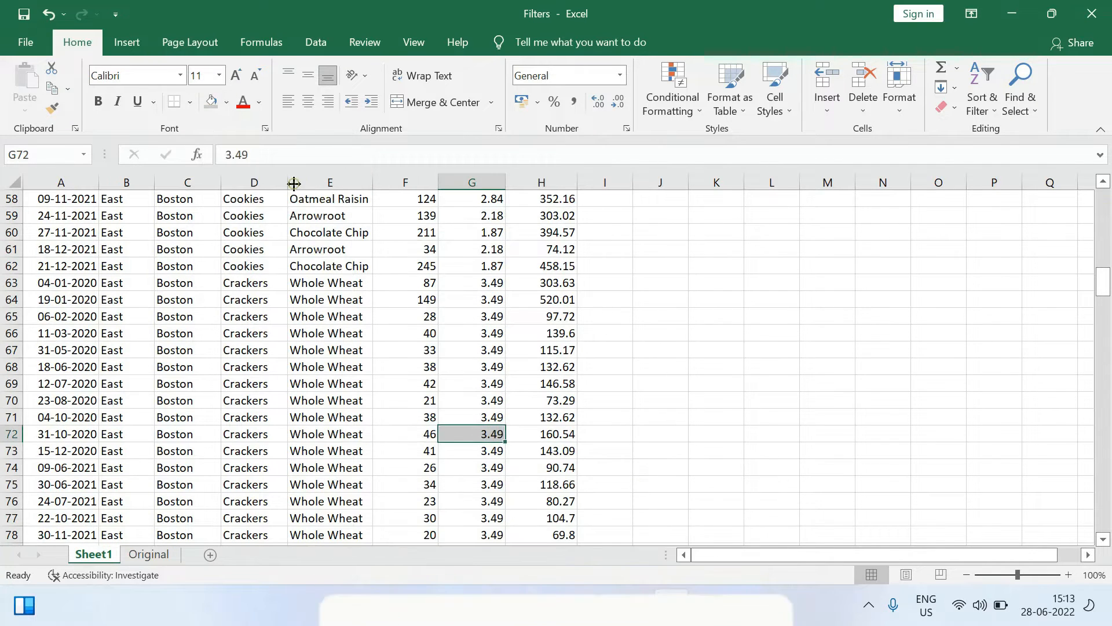
Fill the UnitPrice cell G58 with light green and return to the column header.
click(483, 334)
click(478, 203)
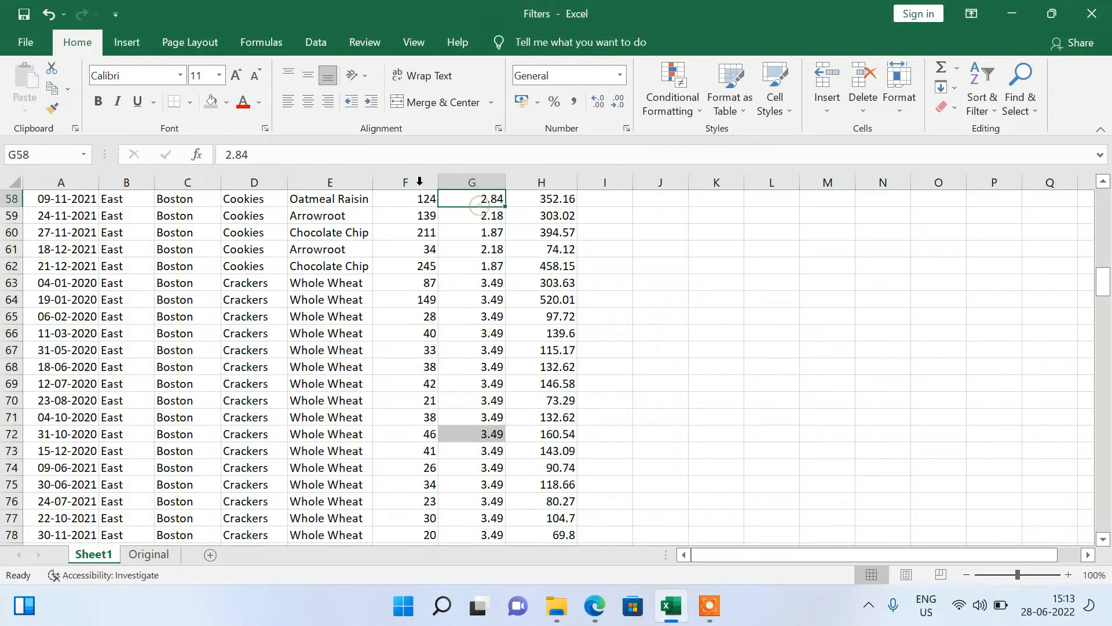
click(227, 104)
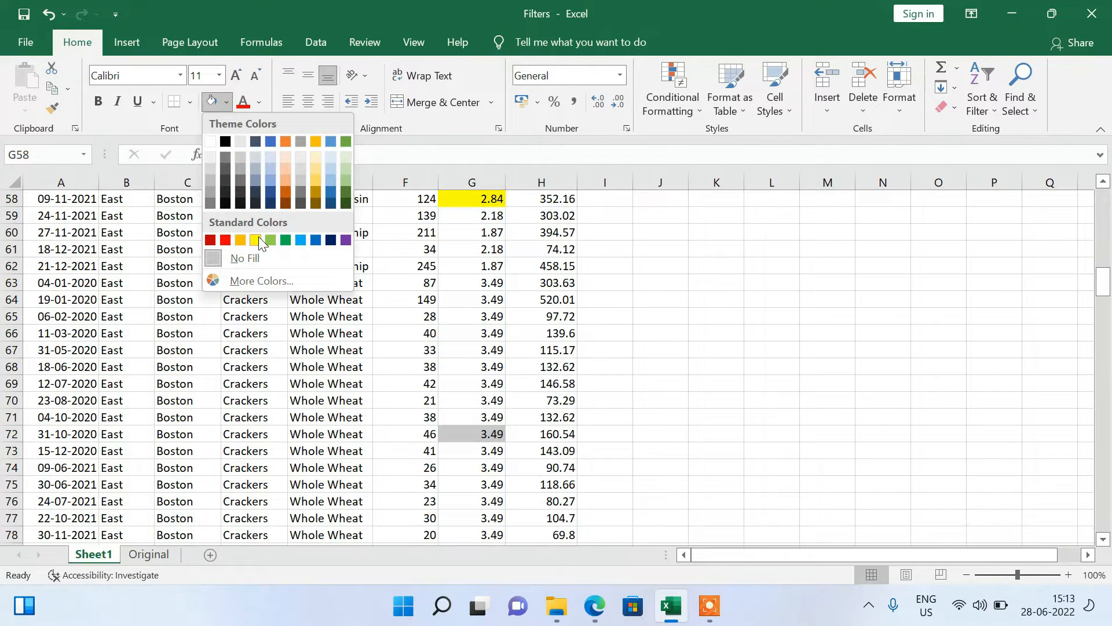
click(345, 171)
click(483, 332)
key(ctrl+Up)
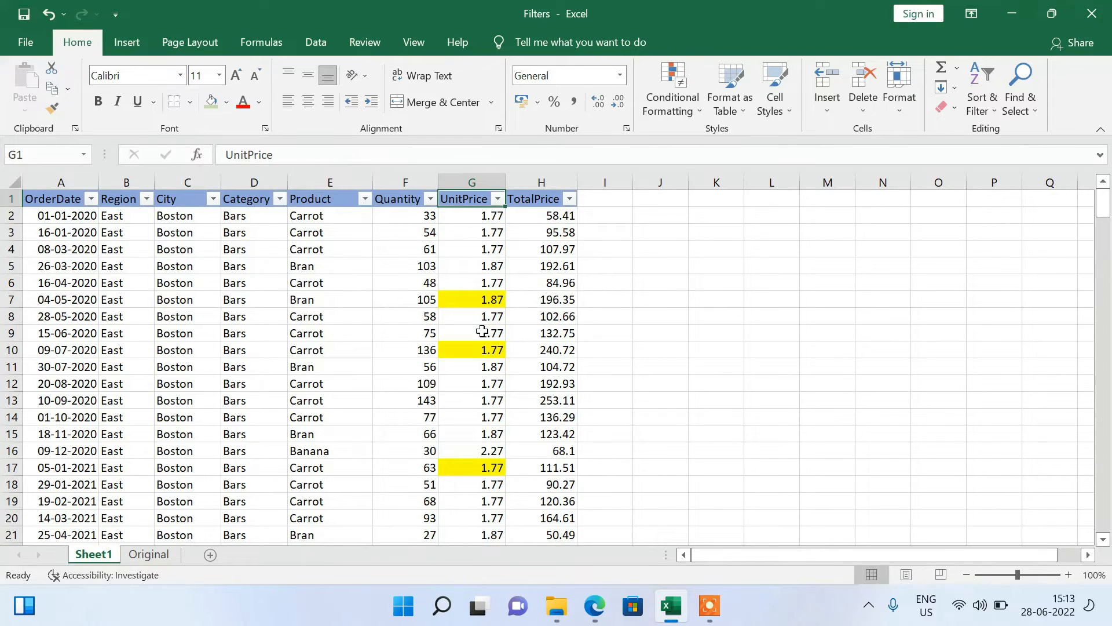
Open the custom sort for the whole table, add a fourth level and move it below Category.
click(57, 203)
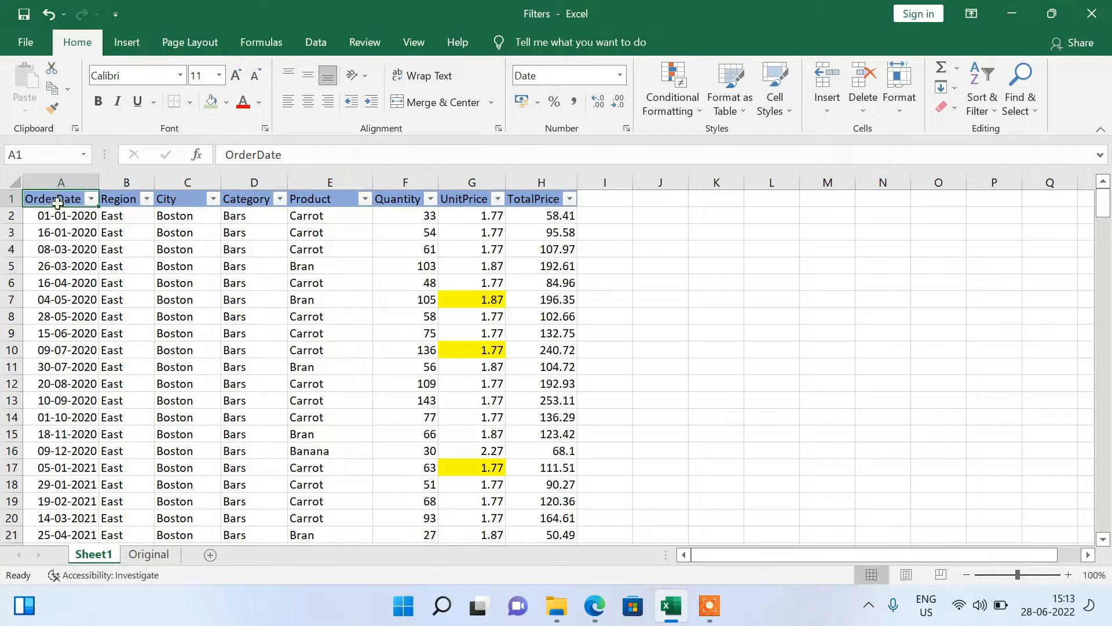
key(ctrl+shift+End)
click(982, 101)
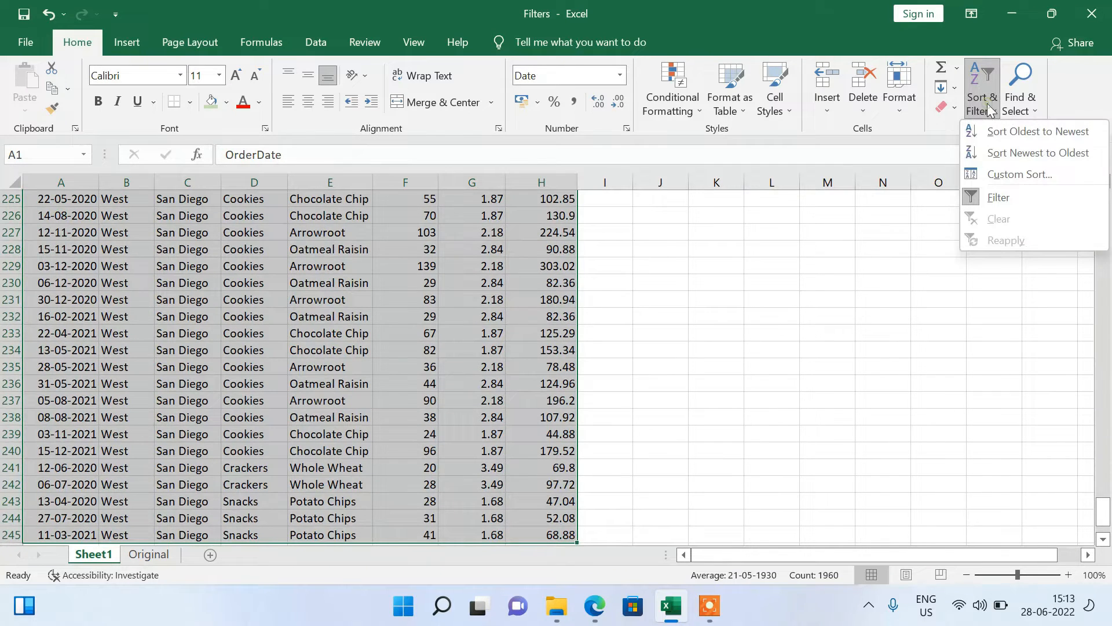
click(1001, 171)
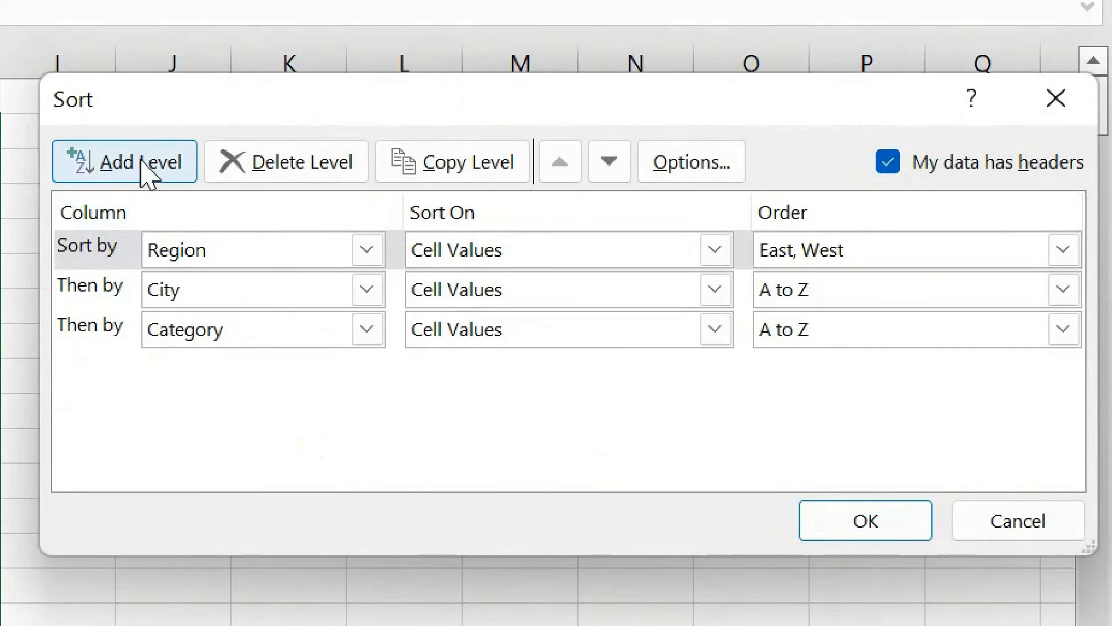
click(330, 194)
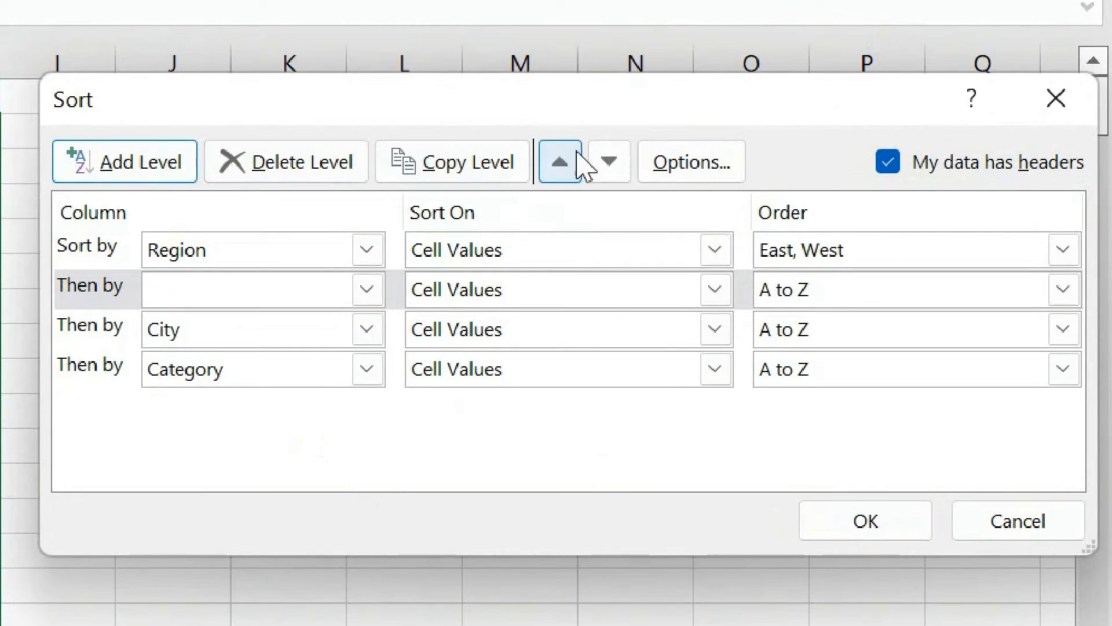
click(599, 160)
click(600, 160)
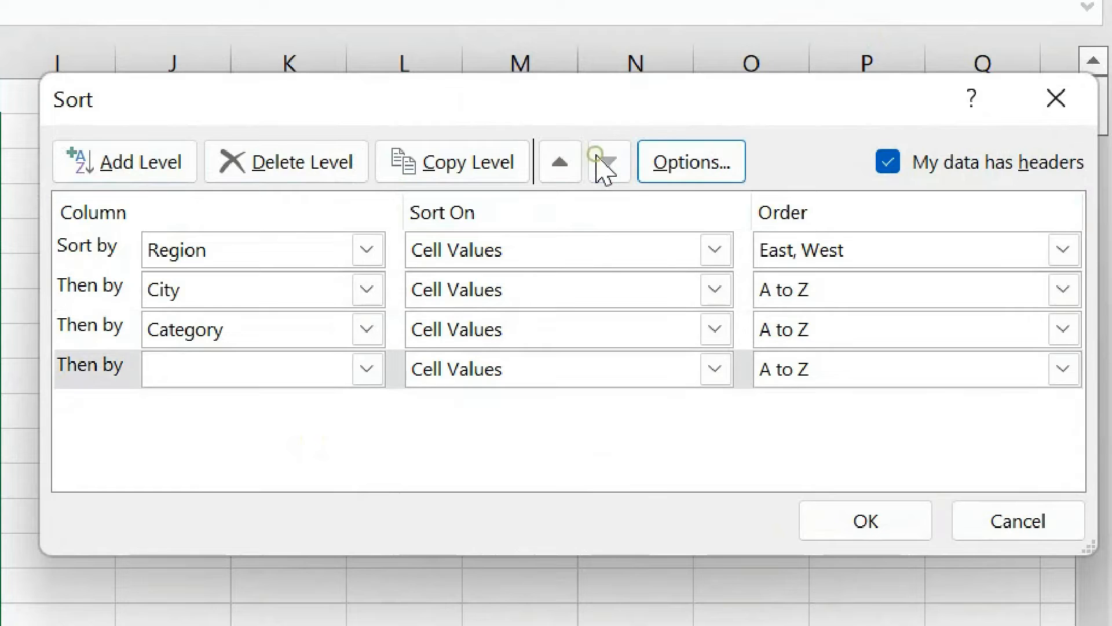
Set the fourth sort level to UnitPrice by Cell Color, with yellow On Top.
click(271, 372)
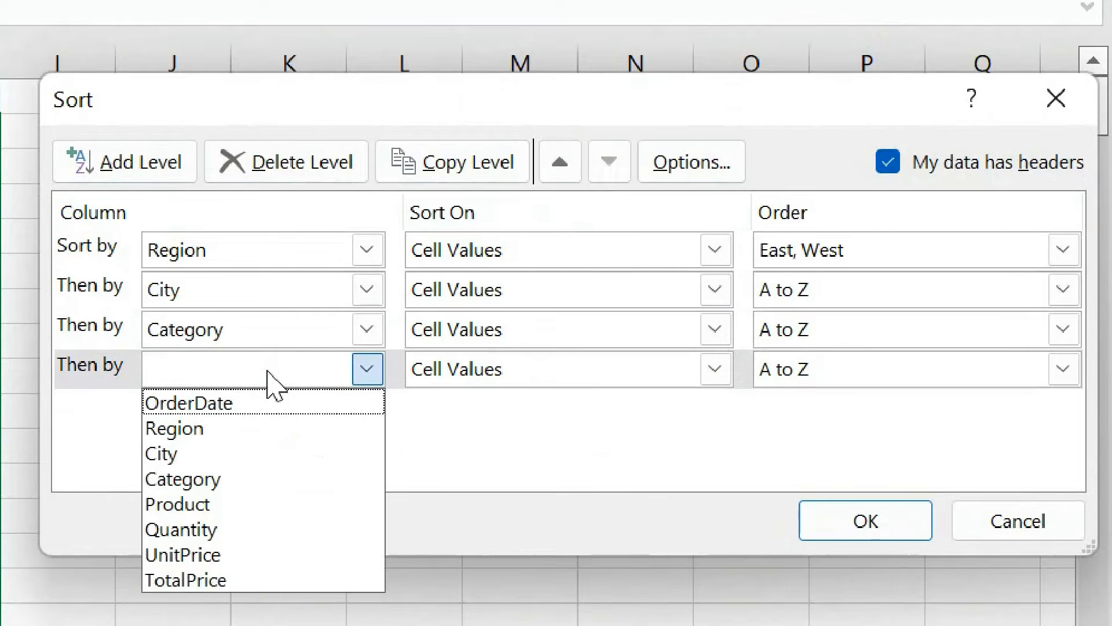
click(203, 555)
click(602, 370)
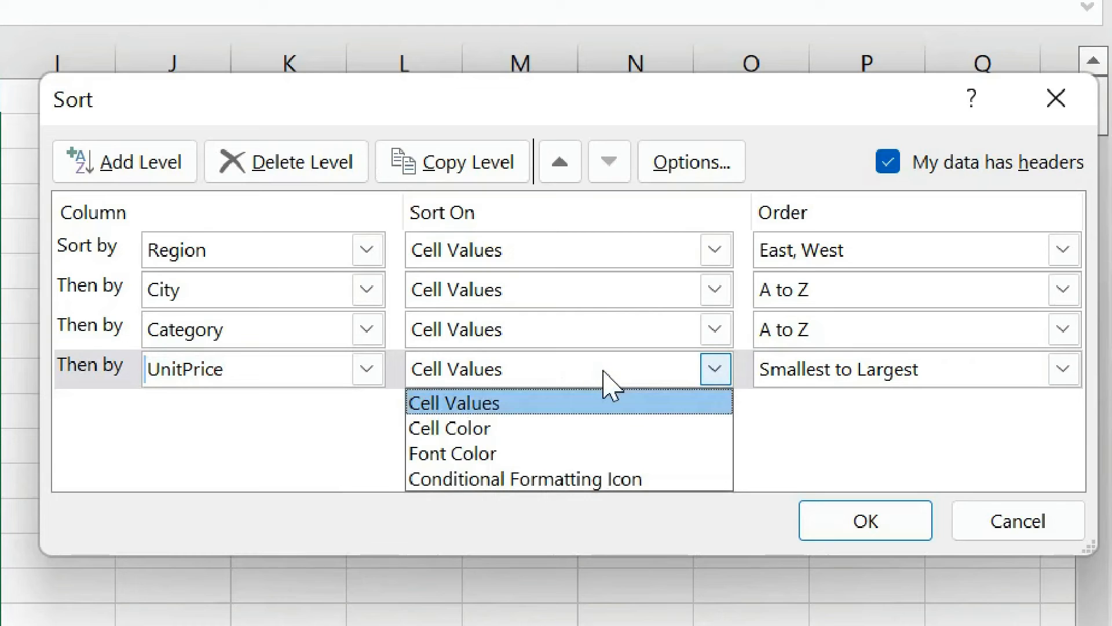
click(443, 430)
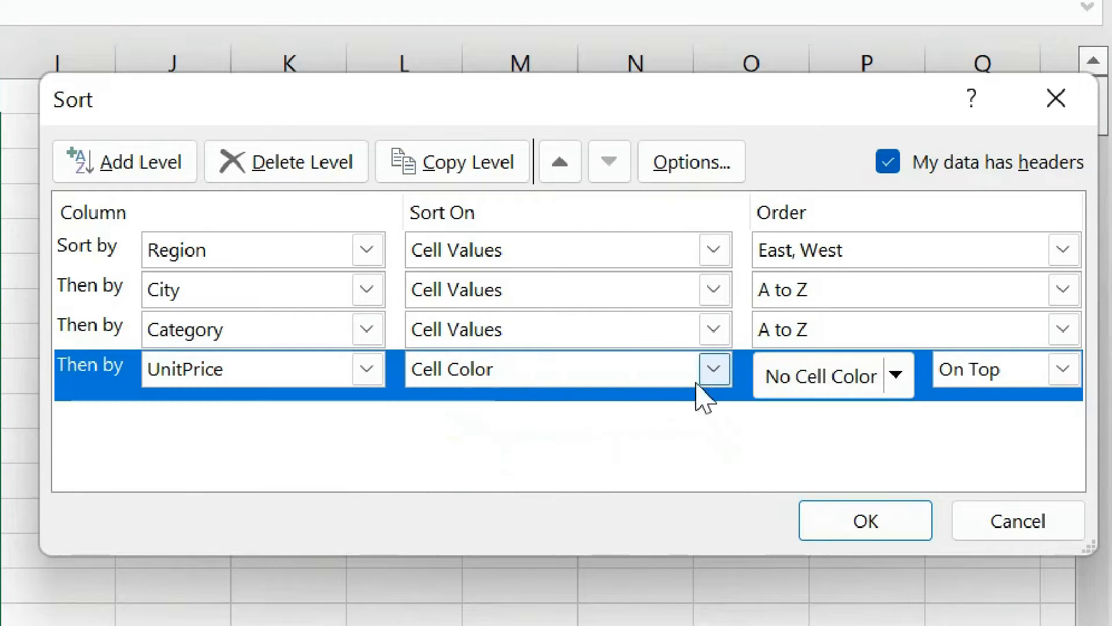
click(876, 370)
click(900, 379)
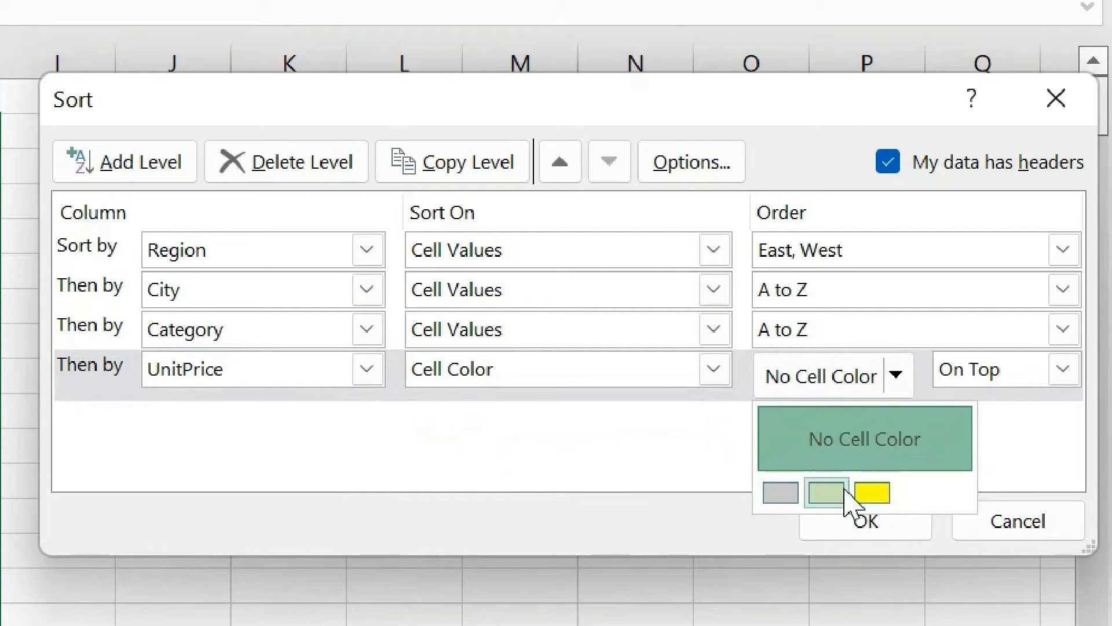
click(873, 493)
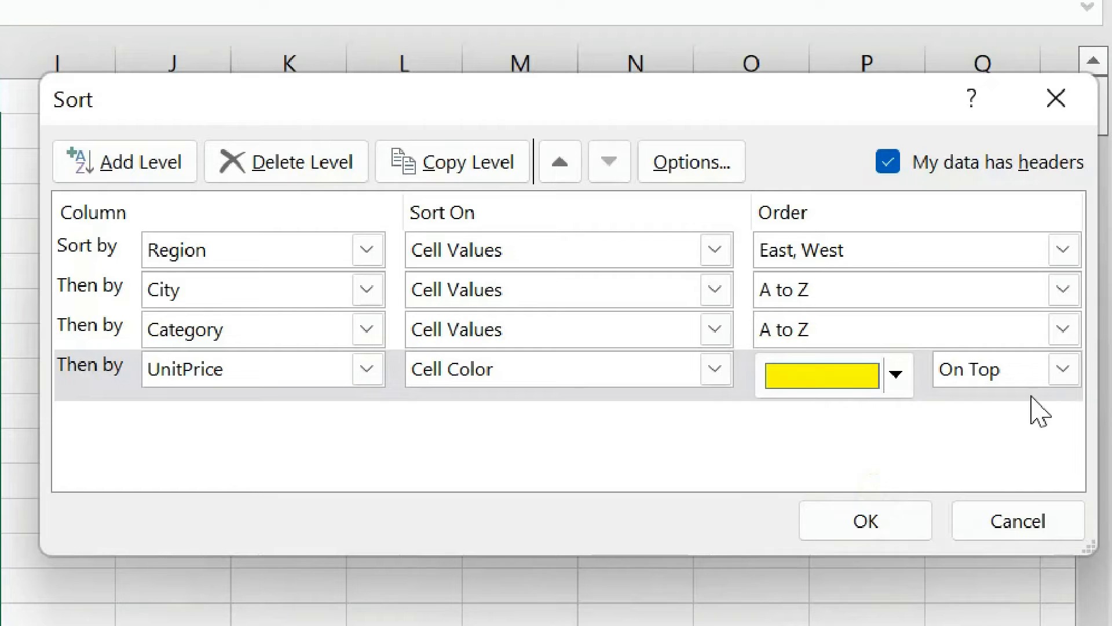
Add a fifth sort level for UnitPrice by Cell Color, with light green On Top.
click(110, 174)
click(257, 432)
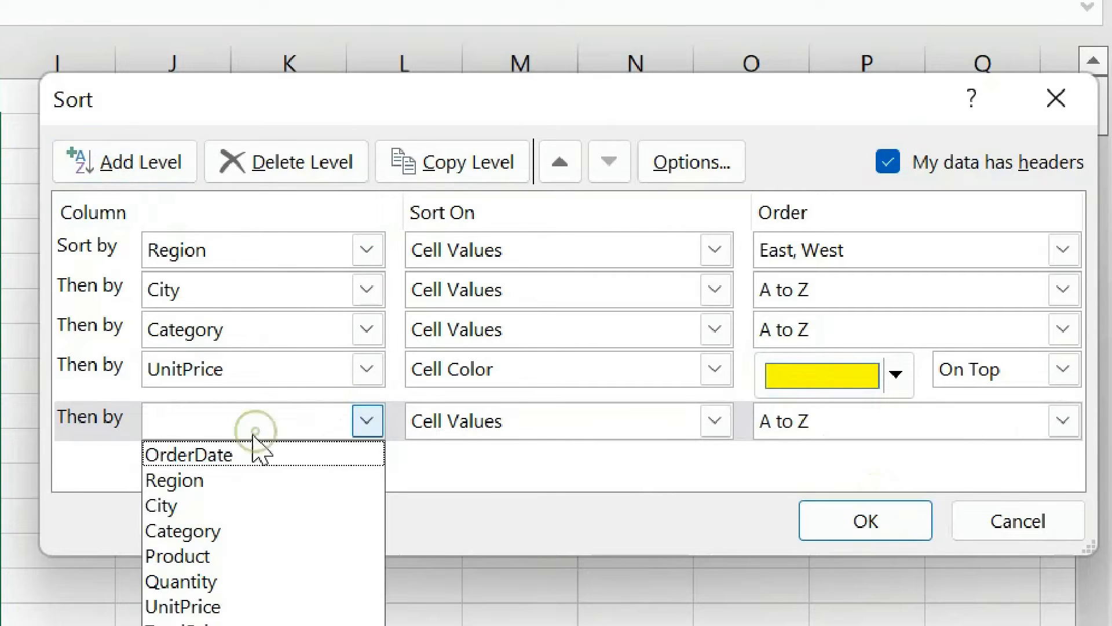
click(232, 606)
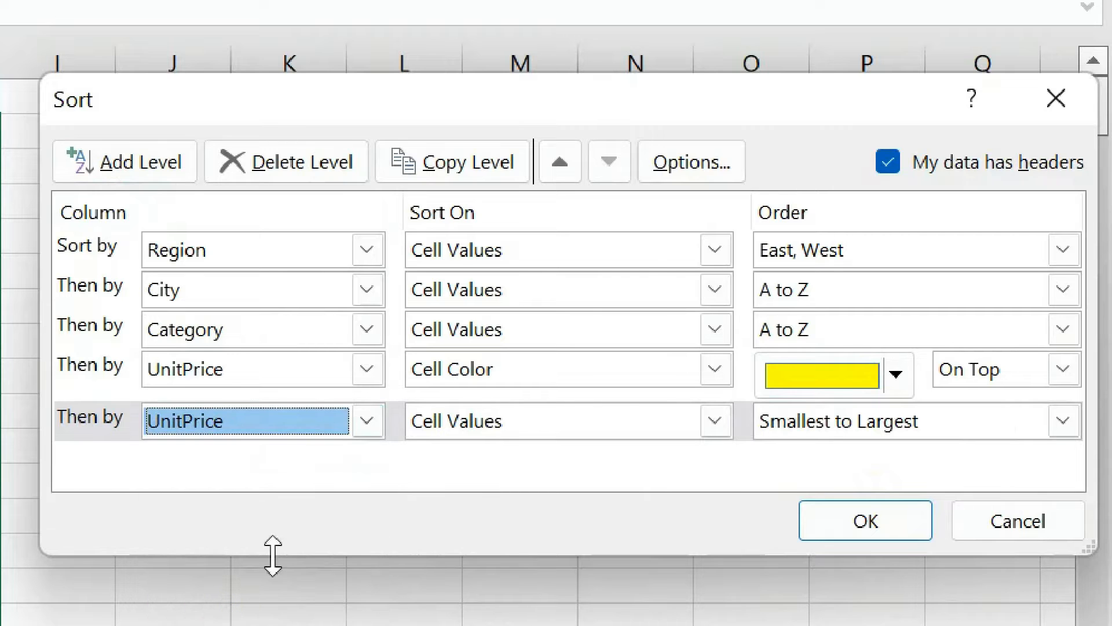
click(586, 436)
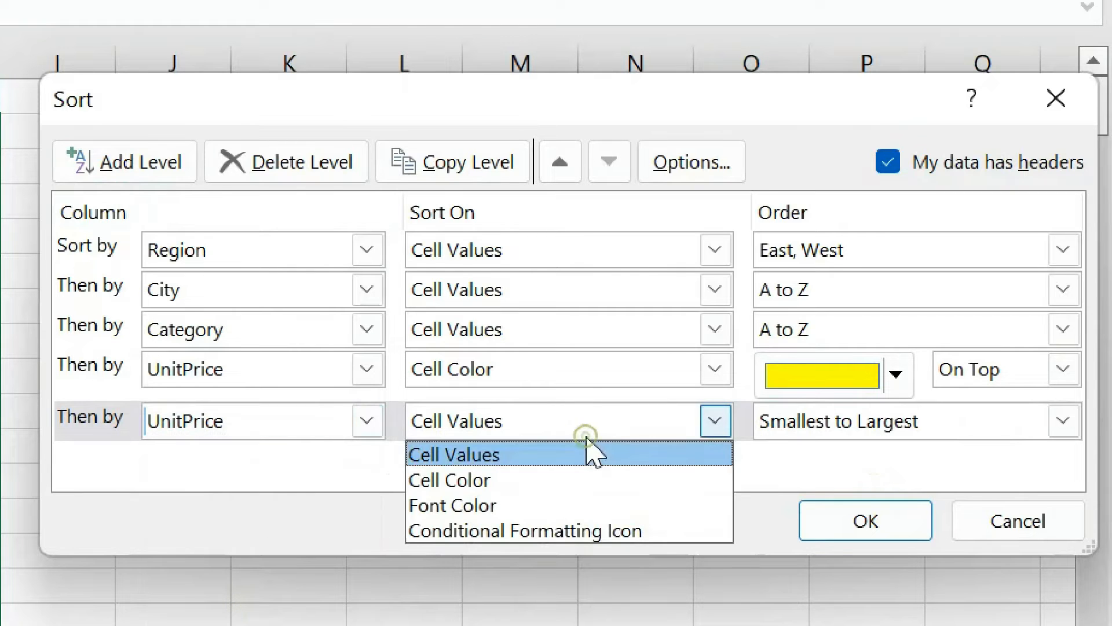
click(504, 480)
click(1005, 432)
click(985, 454)
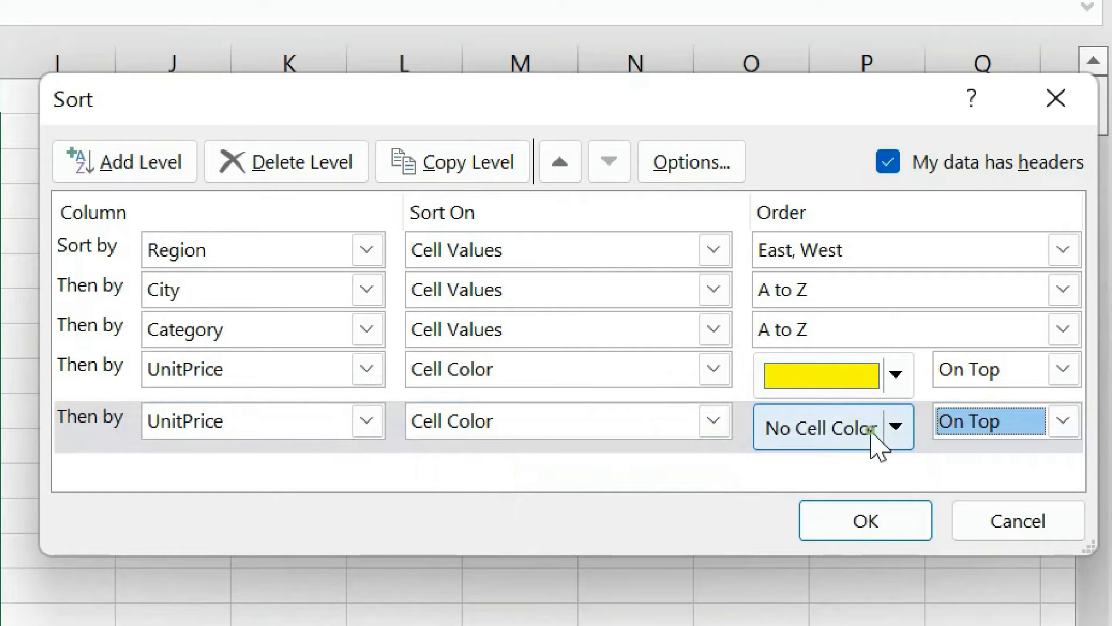
click(897, 440)
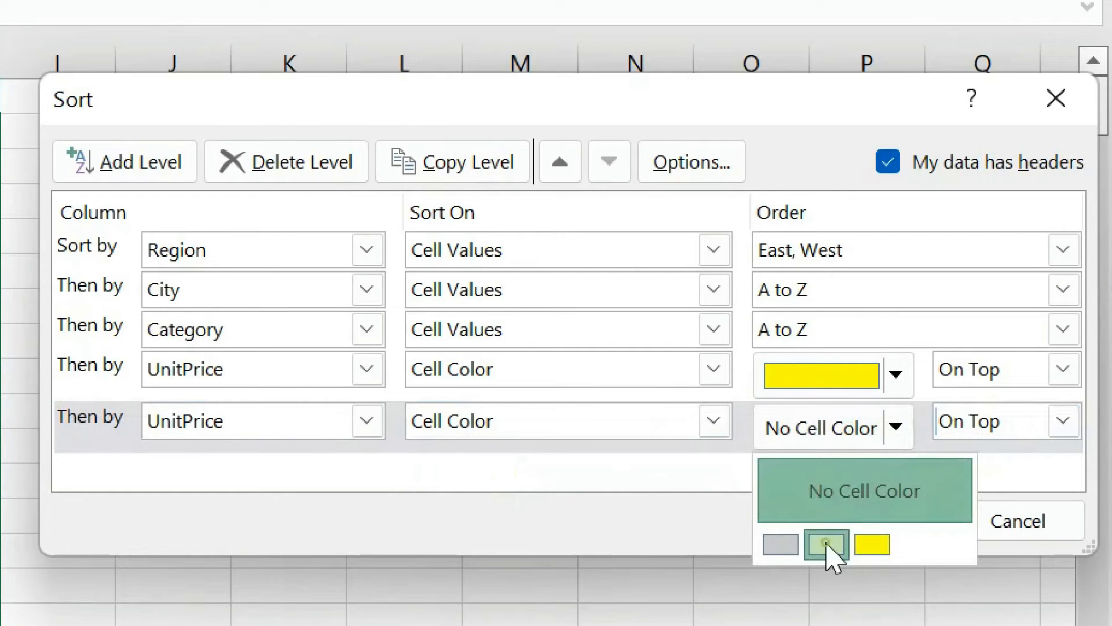
click(826, 545)
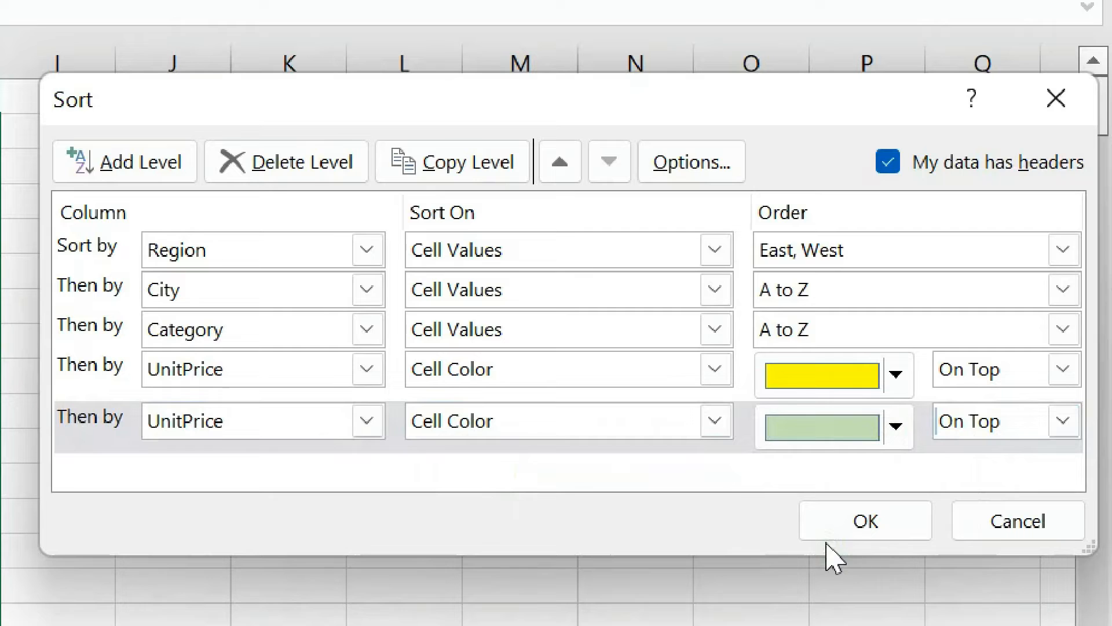
Add a sixth sort level for UnitPrice by Cell Color, with light grey On Top, and review all levels.
click(118, 169)
click(357, 469)
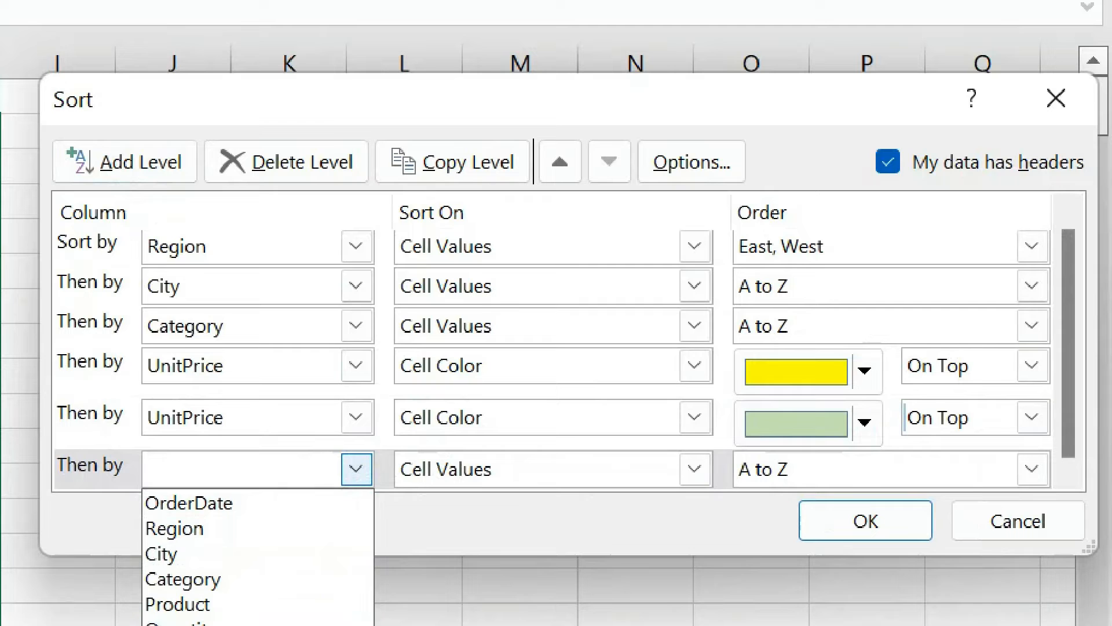
key(Return)
click(786, 480)
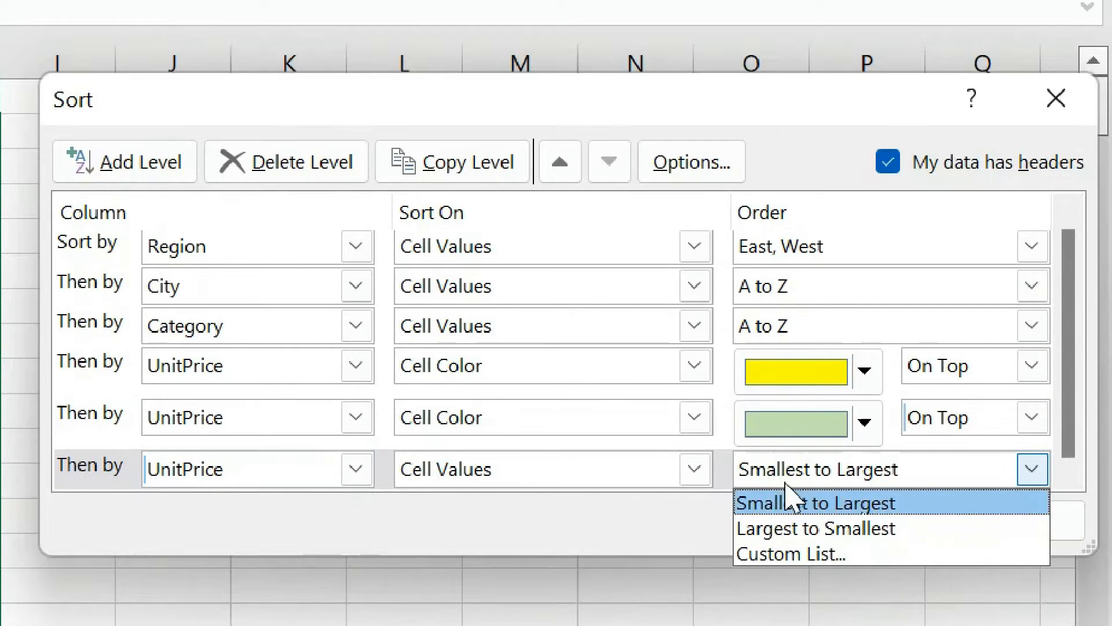
click(693, 470)
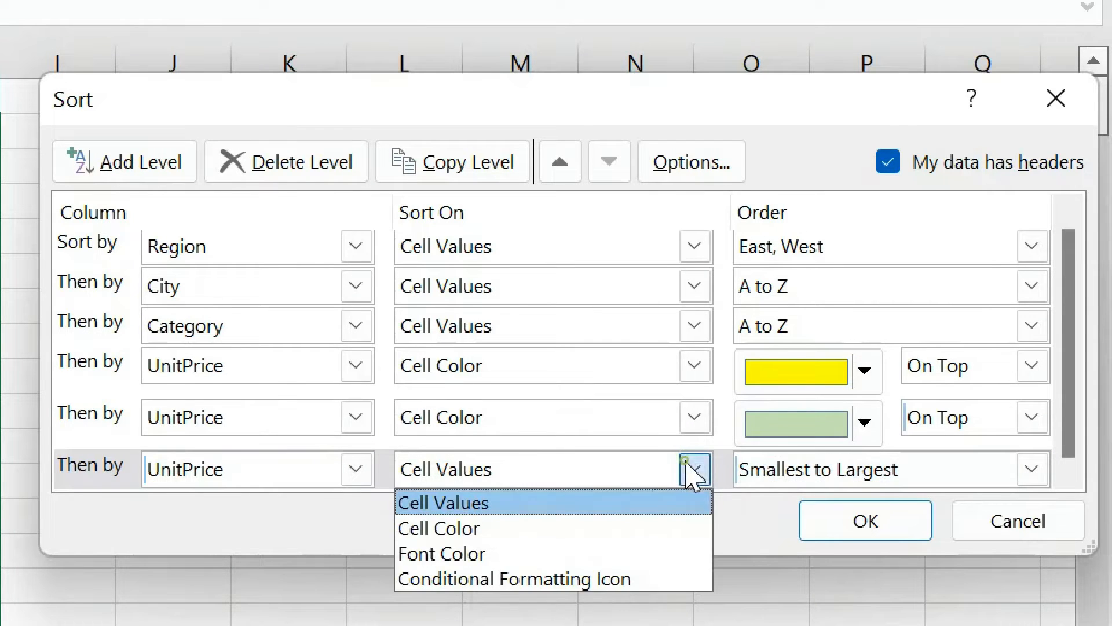
click(641, 527)
click(837, 471)
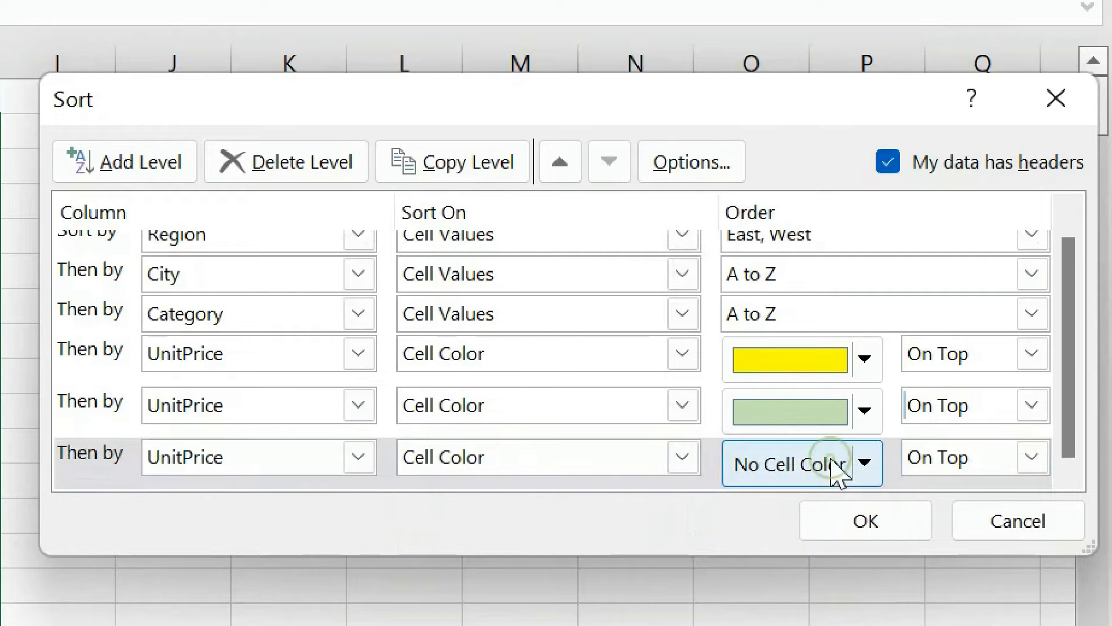
click(865, 463)
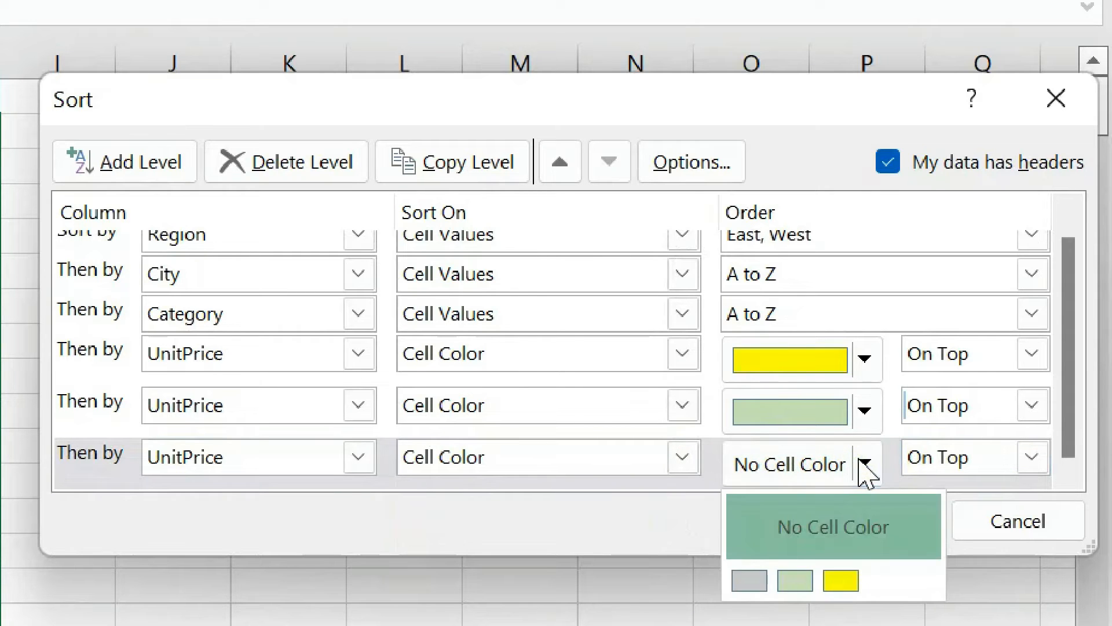
click(732, 573)
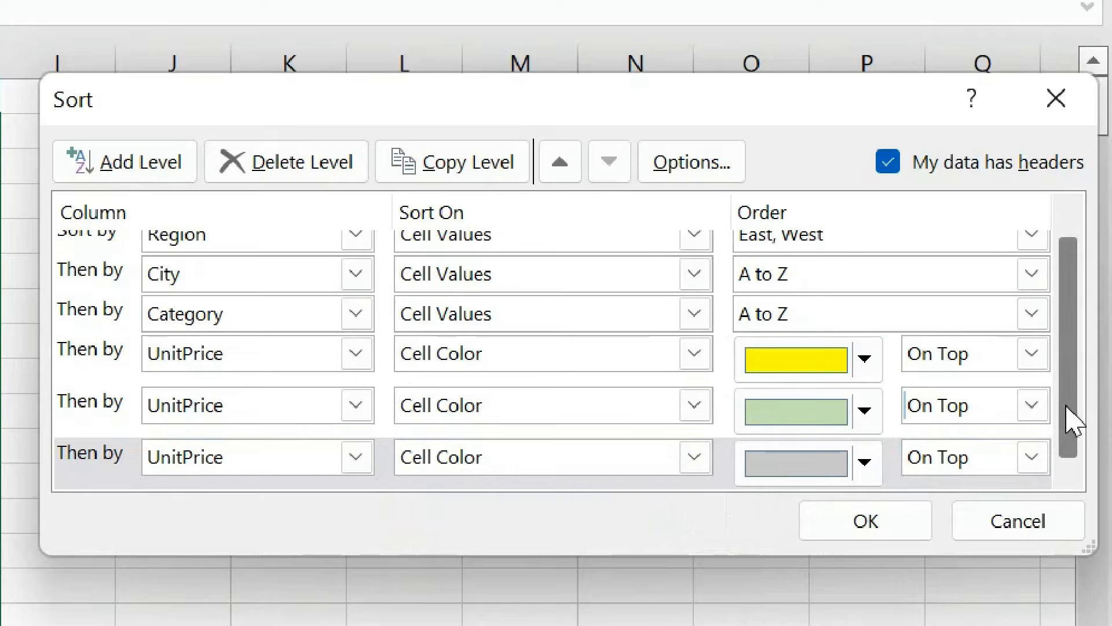
scroll(1073, 390, up, 1)
scroll(1071, 406, down, 1)
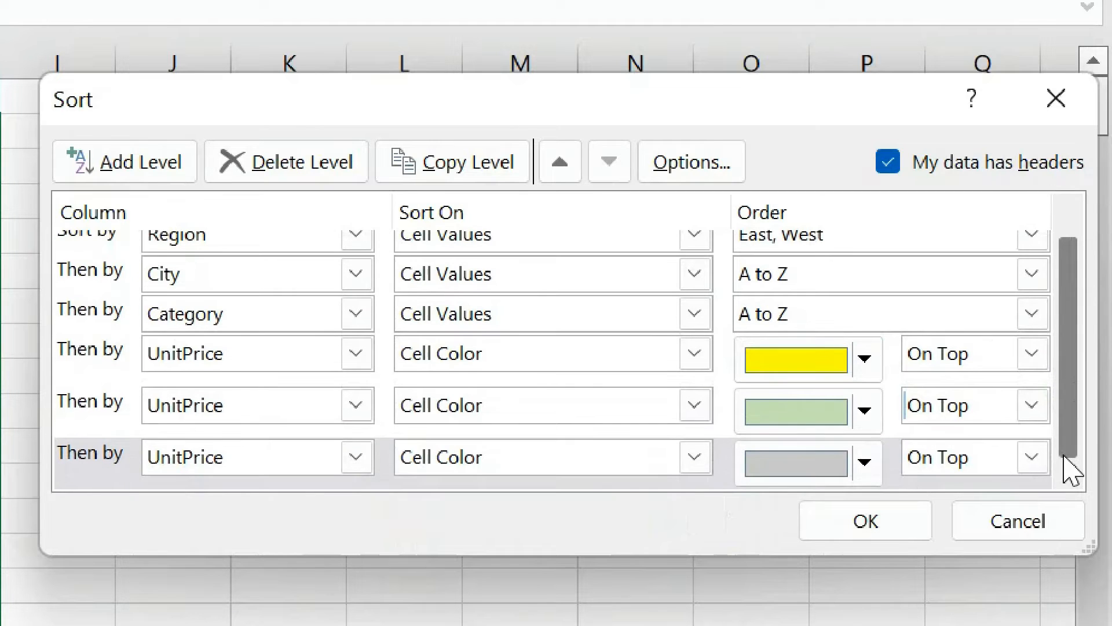
Move the yellow UnitPrice level to the top of the sort order and the light green level above it.
click(387, 375)
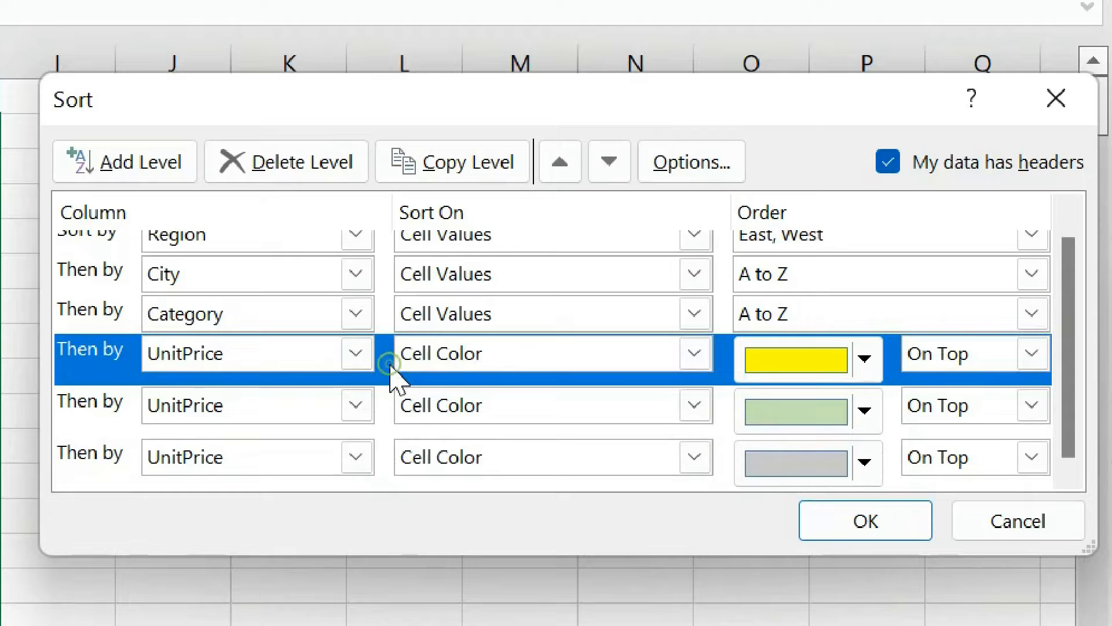
click(560, 163)
click(559, 162)
click(559, 162)
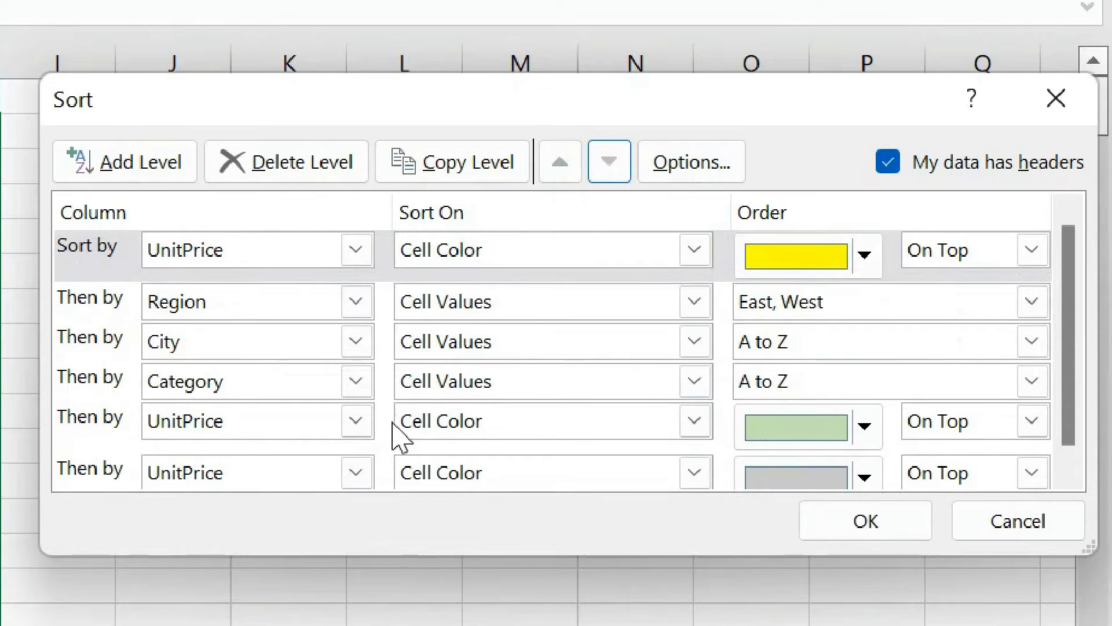
click(390, 441)
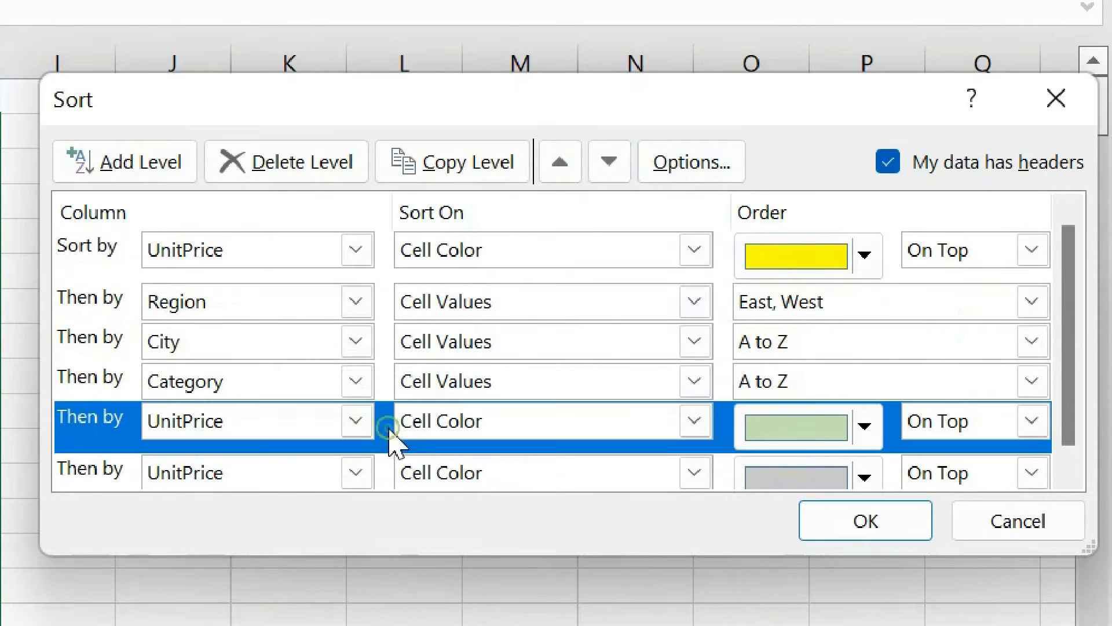
click(556, 169)
click(557, 169)
click(554, 171)
click(553, 171)
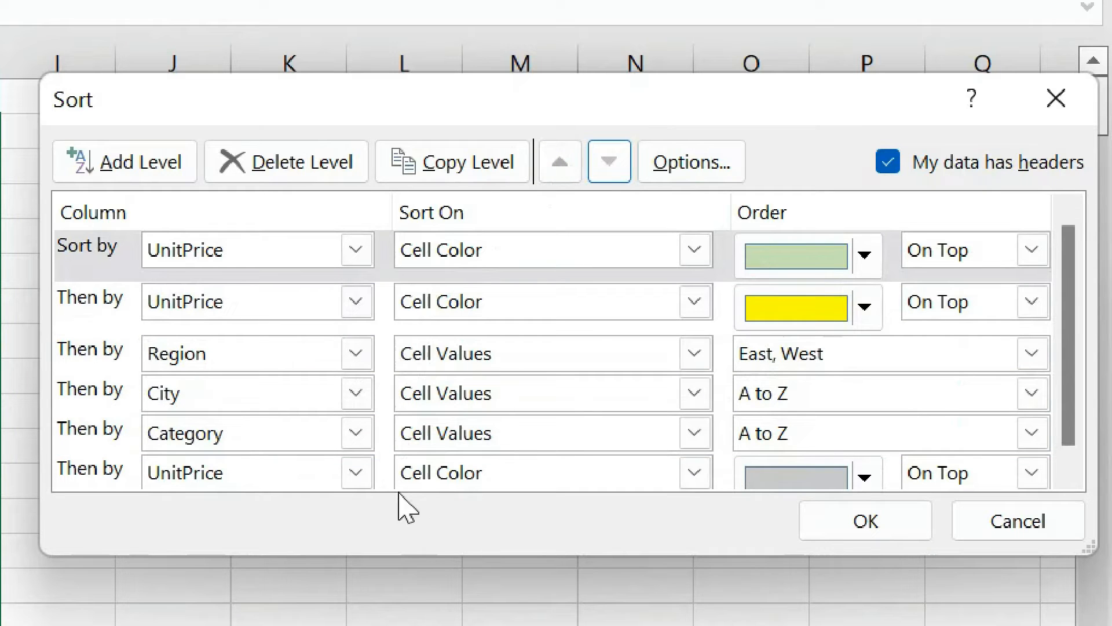
Move the light grey UnitPrice level directly below the yellow one, above Region, and apply the sort.
click(389, 471)
click(560, 164)
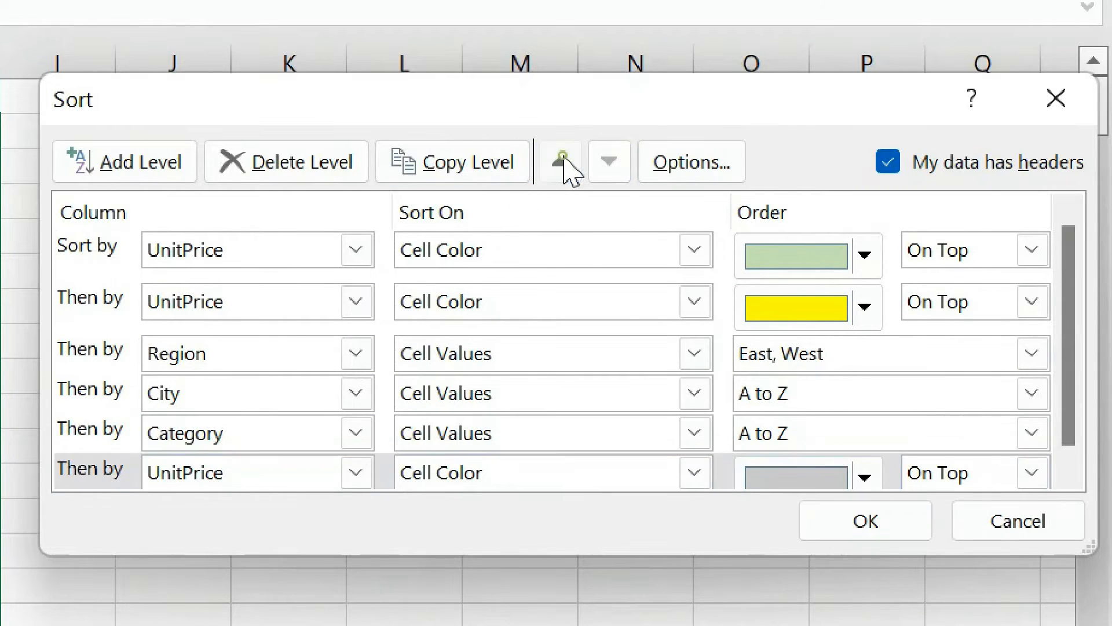
click(561, 164)
click(561, 163)
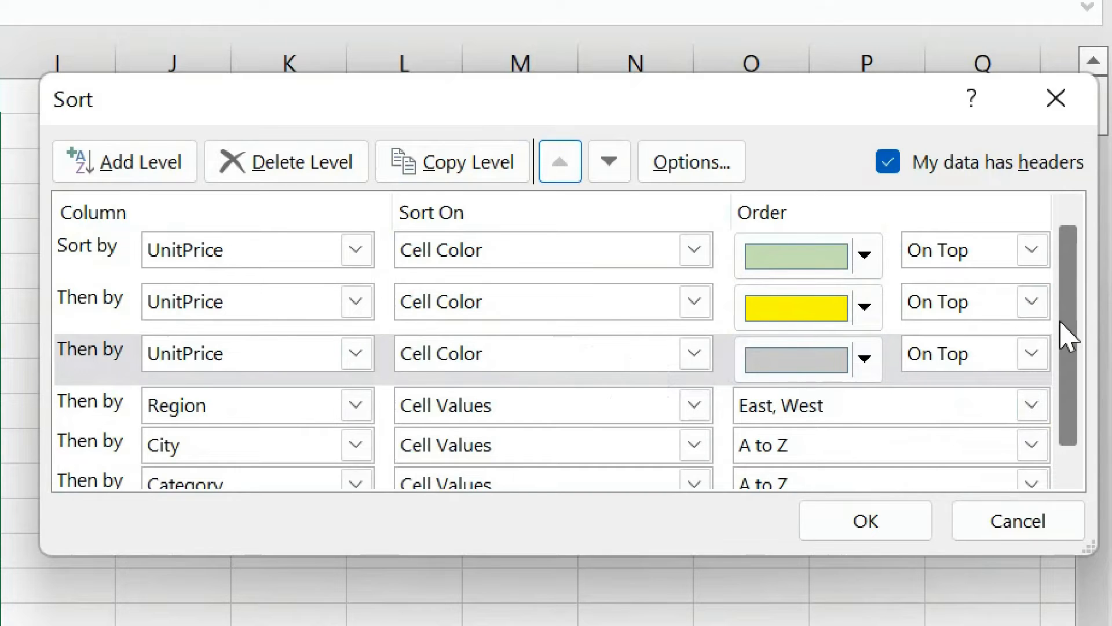
scroll(1073, 359, down, 1)
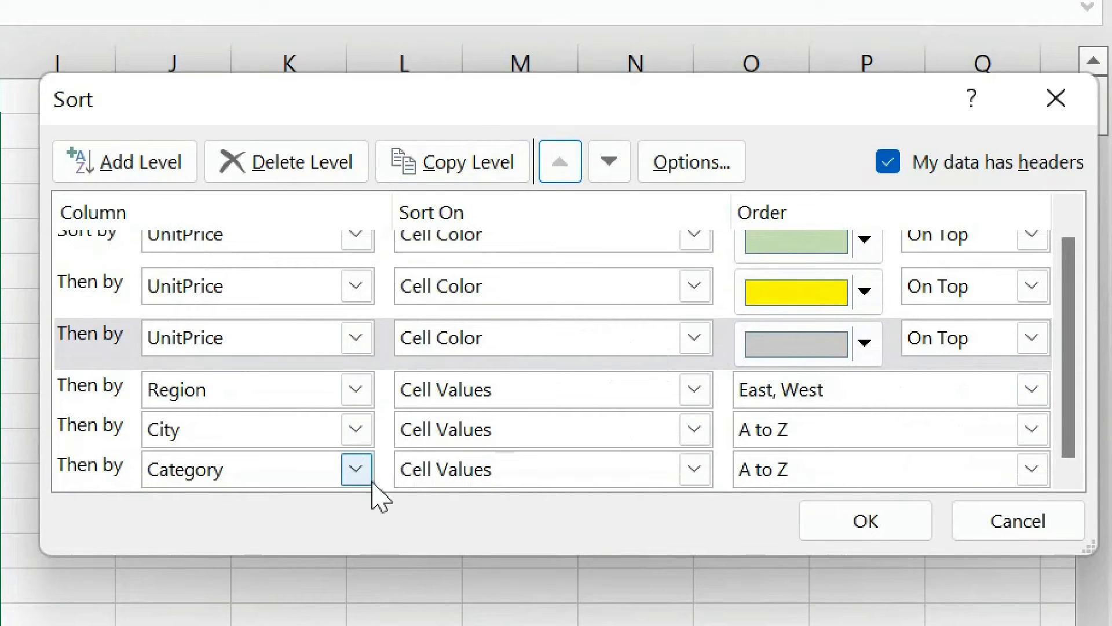
click(892, 519)
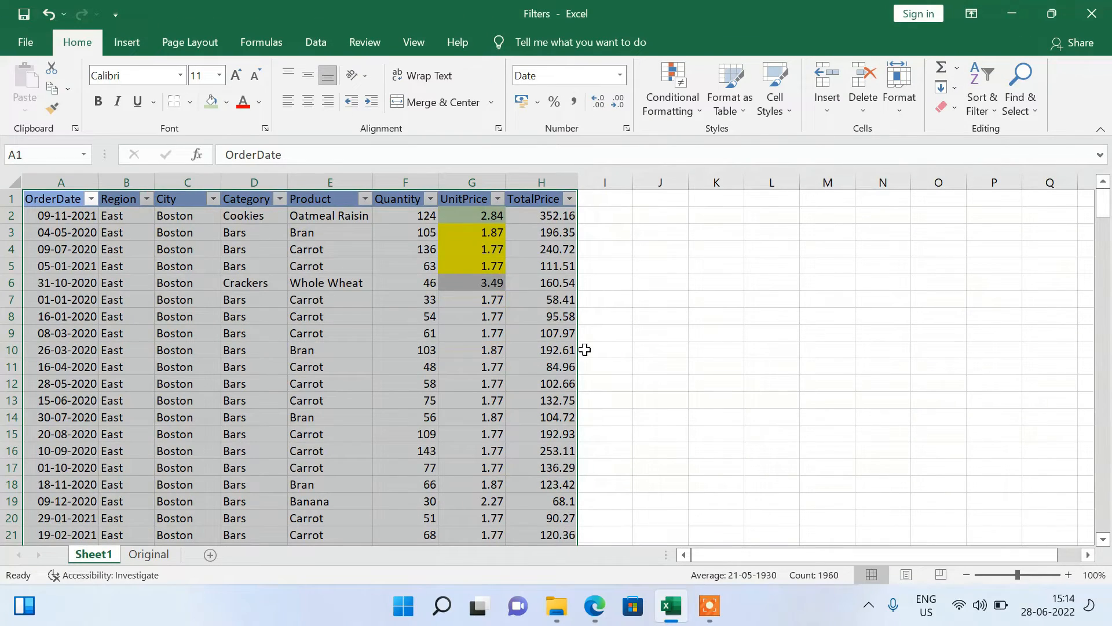
Examine the order of the colored UnitPrice cells in rows 2 to 6 and the first uncolored row below them.
click(485, 301)
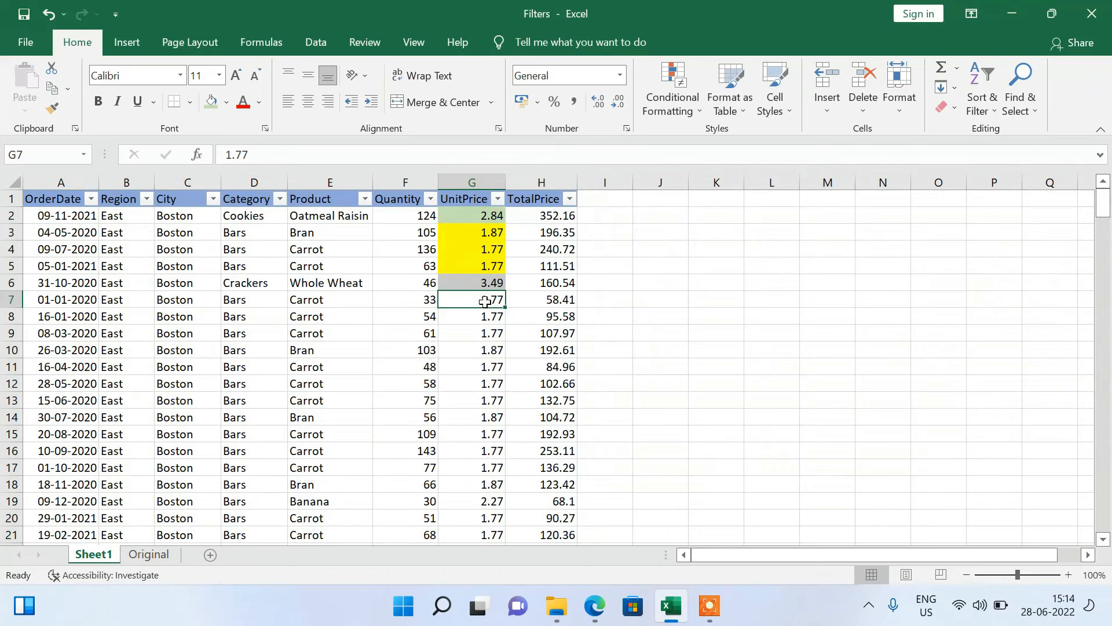
key(Right)
key(Left)
key(Left)
key(Left)
key(Left)
key(Left)
key(Left)
key(Left)
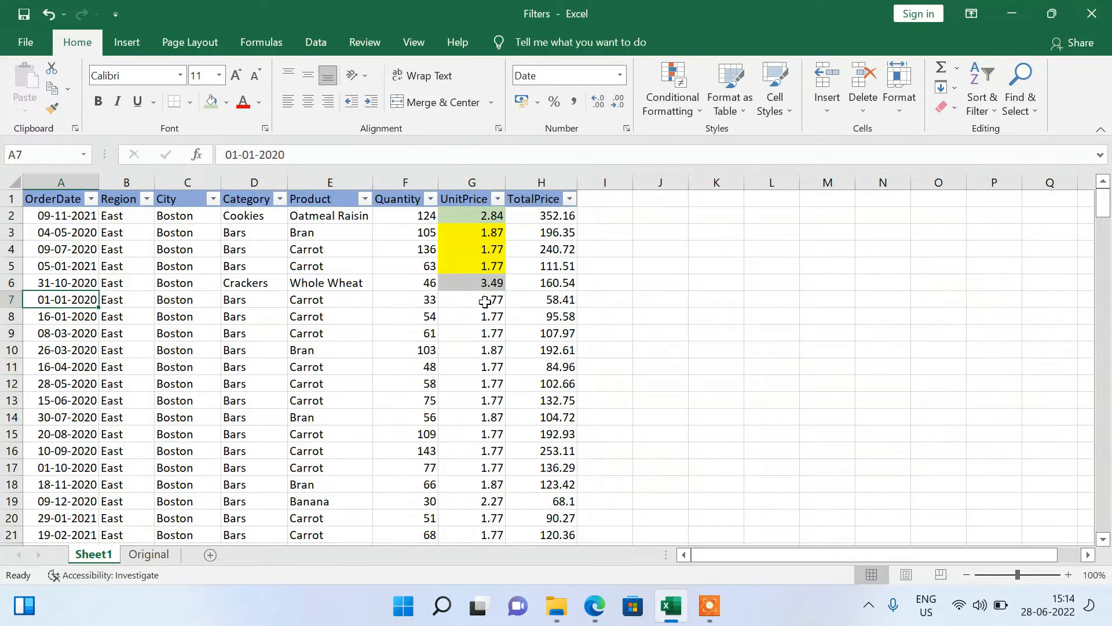
key(Right)
key(Right)
key(Right)
key(Right)
key(Right)
key(Right)
key(Left)
key(Up)
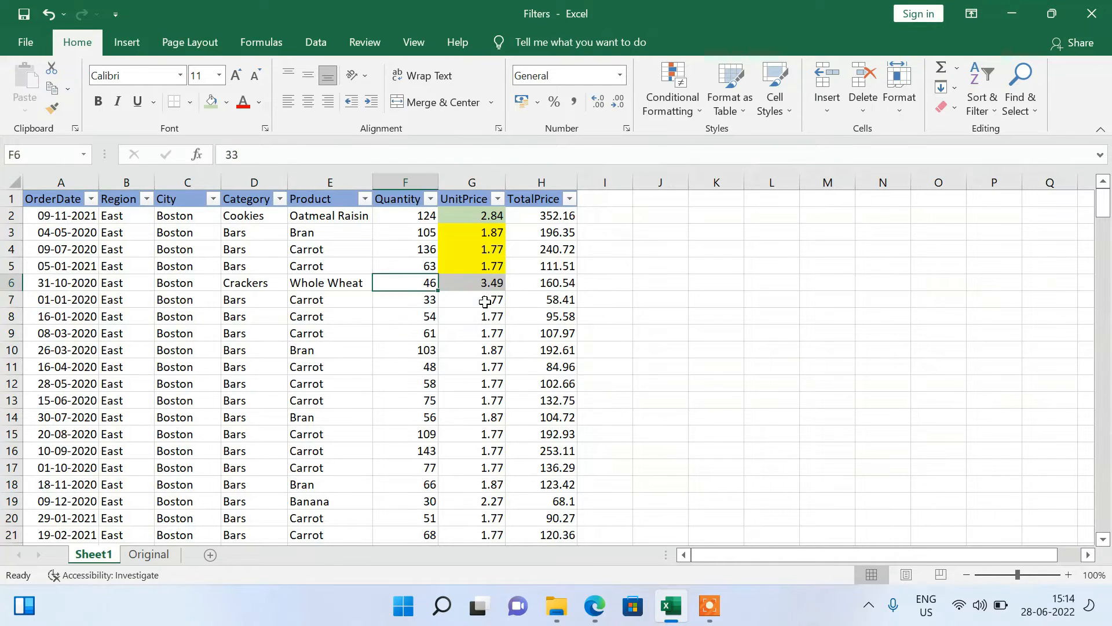
key(Right)
key(Up)
key(Up)
key(Up)
key(Up)
key(Down)
key(Down)
key(Down)
key(Down)
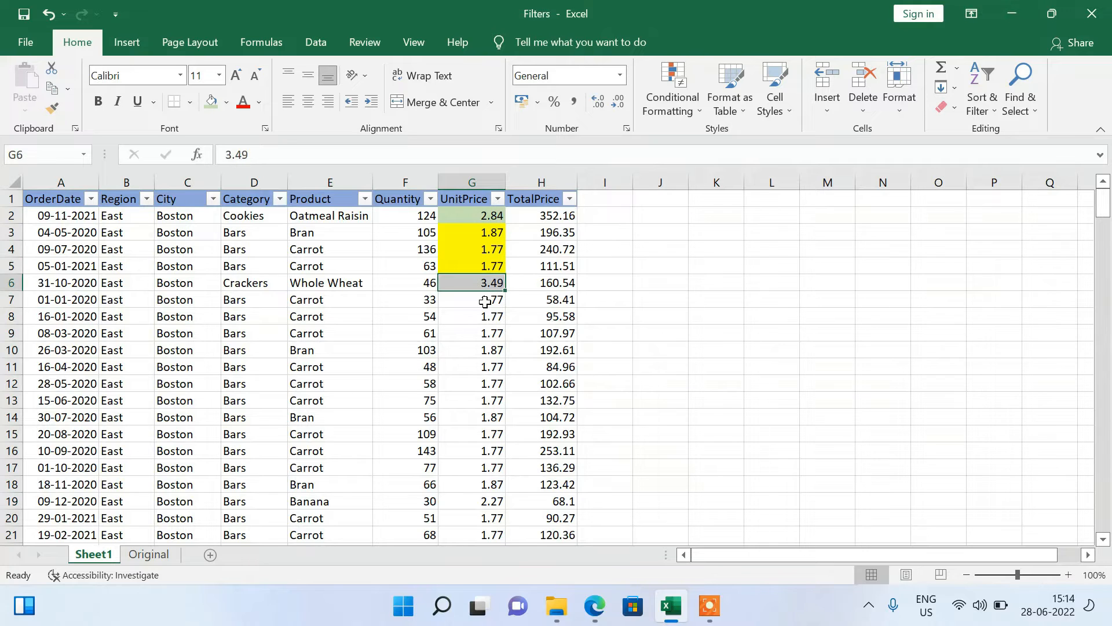
key(Down)
key(Left)
key(Right)
key(Left)
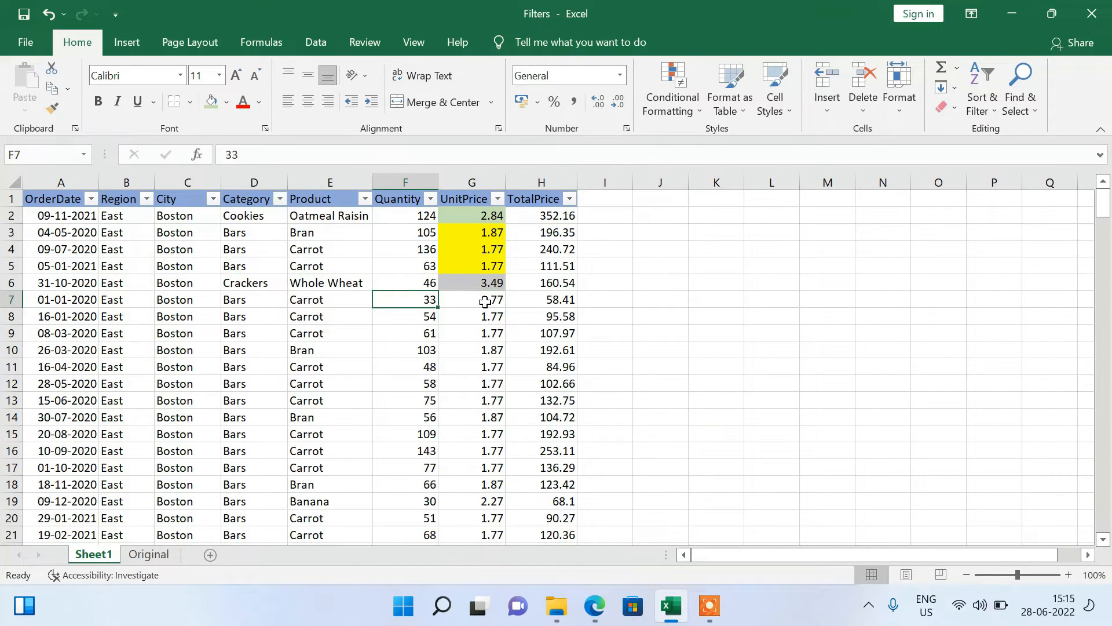
Select the uncolored rows 7 to 11 across all columns to examine how they are sorted.
key(Left)
key(Left)
key(Left)
key(Left)
key(Left)
key(shift+Right)
key(shift+Right)
key(shift+Right)
key(shift+Right)
key(shift+Right)
key(shift+Right)
key(shift+Right)
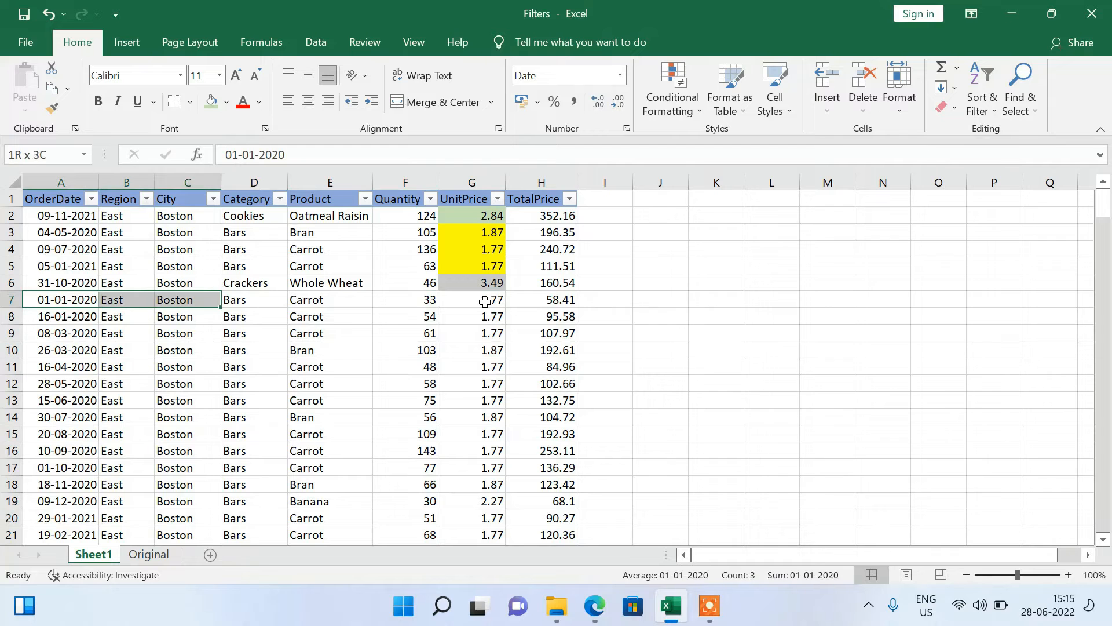
key(shift+Down)
key(shift+Down)
key(shift+Down)
key(shift+Down)
key(shift+Down)
key(shift+Down)
key(shift+Down)
key(shift+Down)
key(shift+Down)
key(shift+Down)
key(shift+Down)
key(shift+Down)
key(shift+Down)
key(shift+Down)
key(shift+Down)
key(shift+Down)
key(shift+Down)
key(shift+Down)
key(shift+Down)
key(shift+Down)
key(shift+Down)
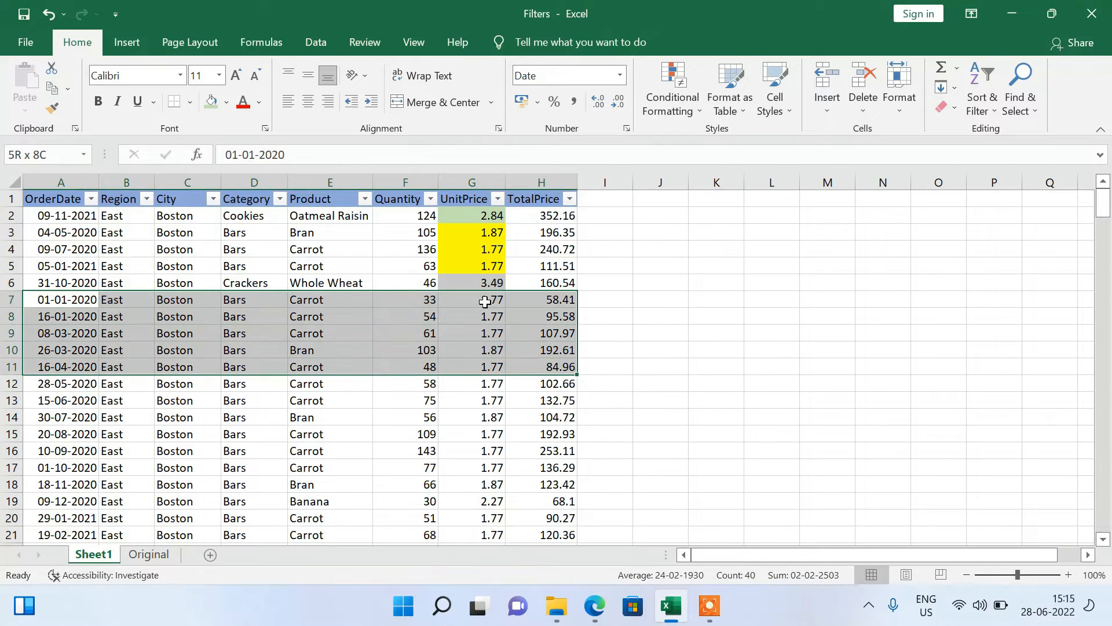
Examine the City, Category and Product values in row 7, the first uncolored row.
key(ctrl+Home)
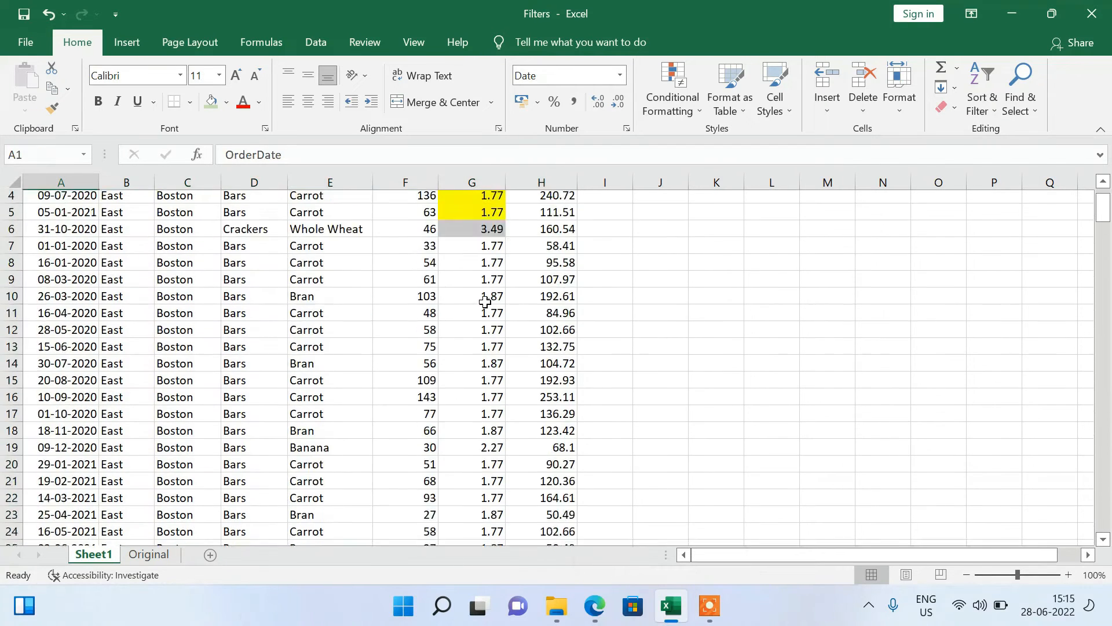
key(Down)
key(Down)
key(Down)
key(Down)
key(Down)
key(Down)
key(Right)
key(Right)
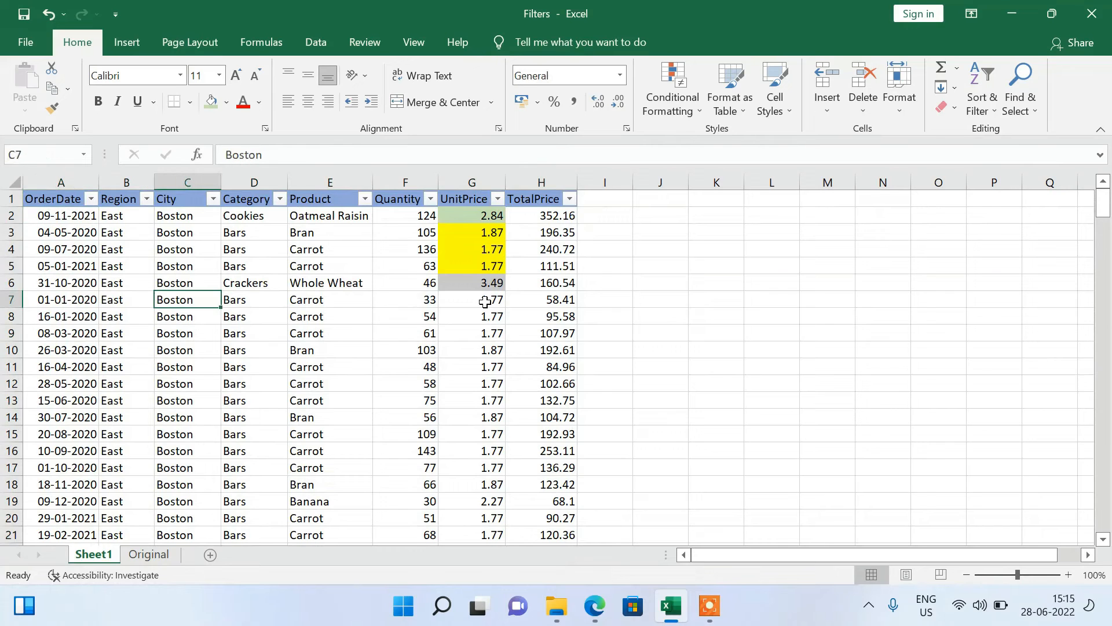
key(Right)
key(Right)
key(Right)
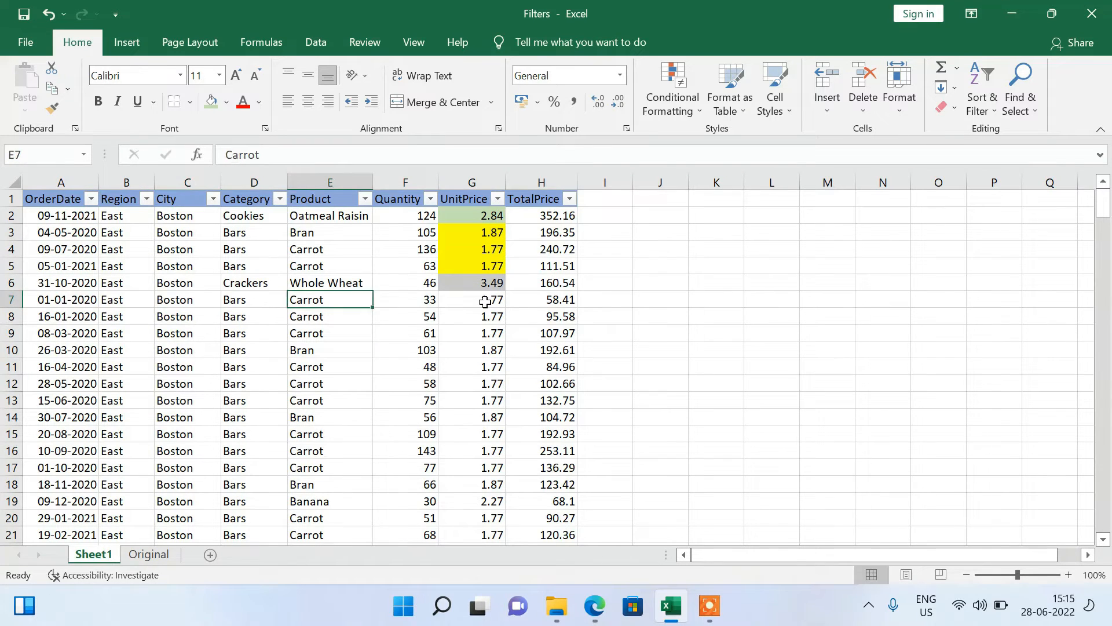
key(Left)
key(Left)
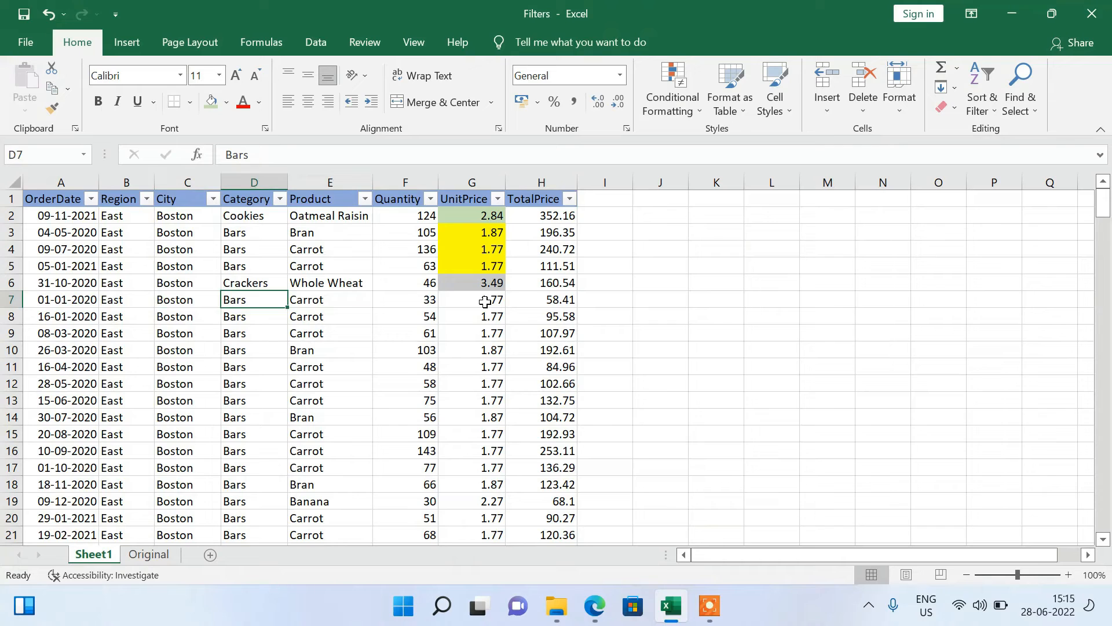
key(Right)
key(Left)
Examine the Category values of the color-filled rows, starting from cell D2, against their UnitPrice colors.
key(Up)
key(Up)
key(Up)
key(Up)
key(Up)
key(shift+Down)
key(shift+Down)
key(shift+Down)
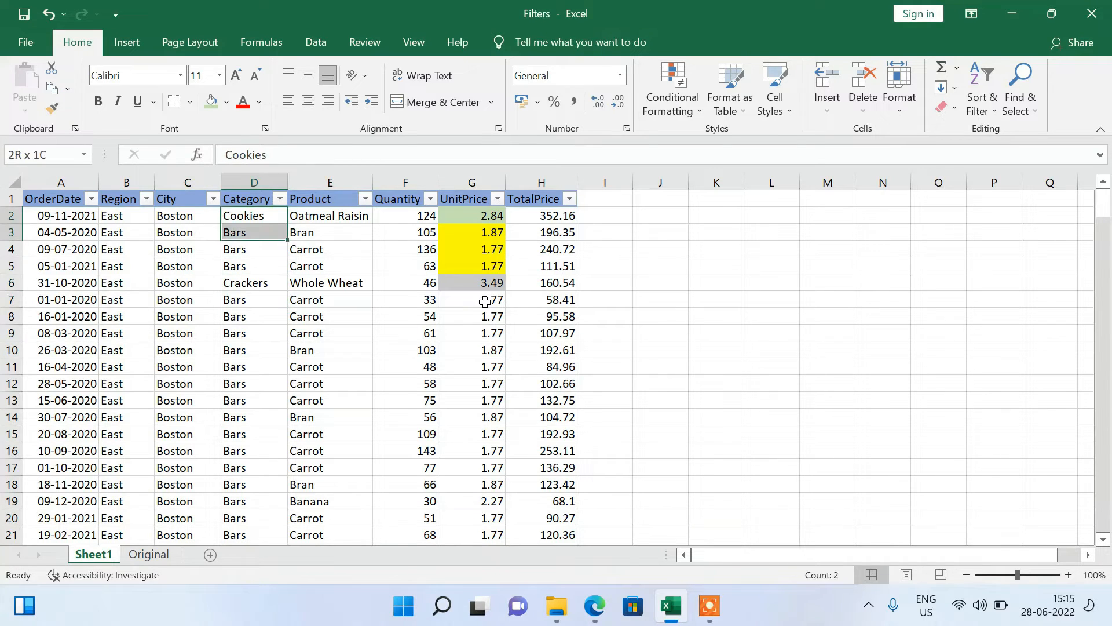
key(shift+Down)
key(shift+Left)
key(shift+Left)
key(shift+Left)
key(Right)
key(Right)
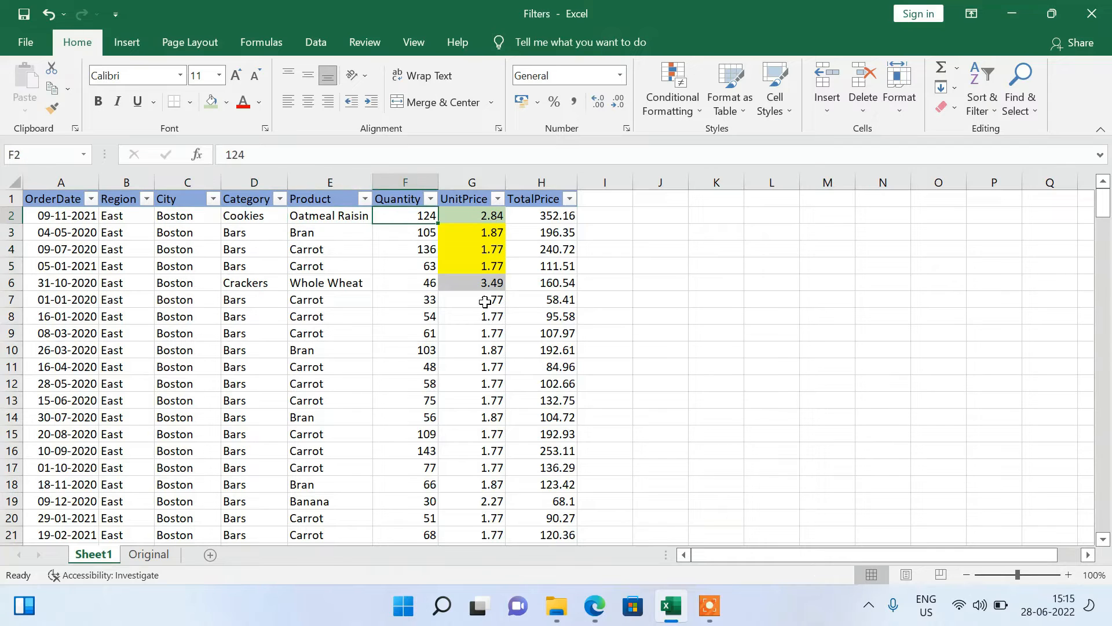
key(Left)
key(Left)
key(Left)
key(Right)
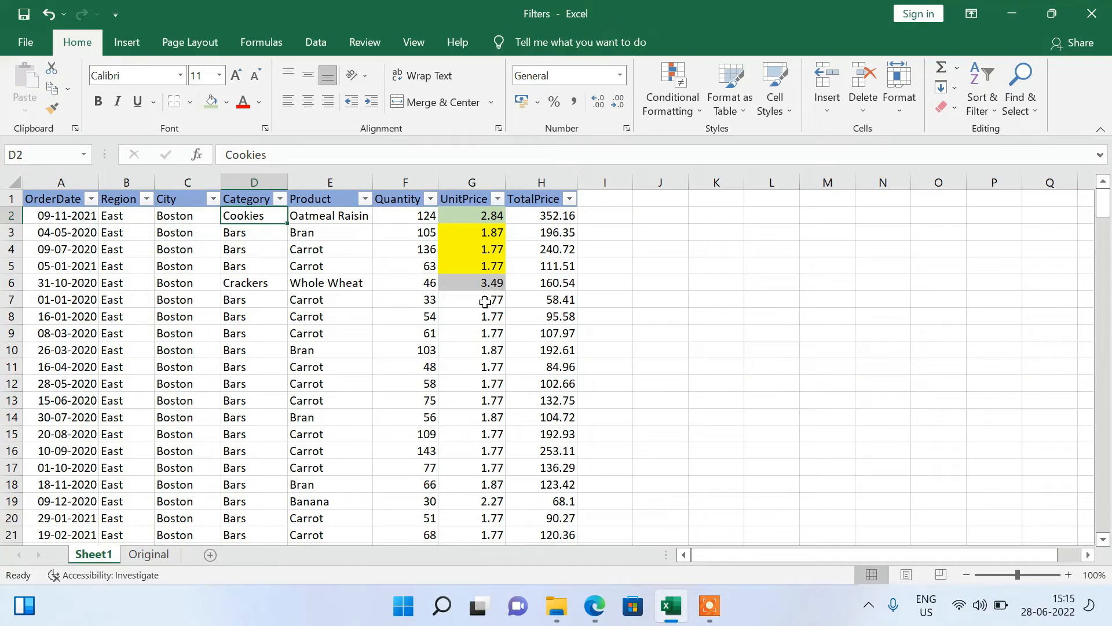
Examine the Product, Quantity and OrderDate values of row 6, the last of the color-filled rows.
key(Down)
key(Down)
key(Down)
key(Down)
key(Right)
key(Right)
key(Right)
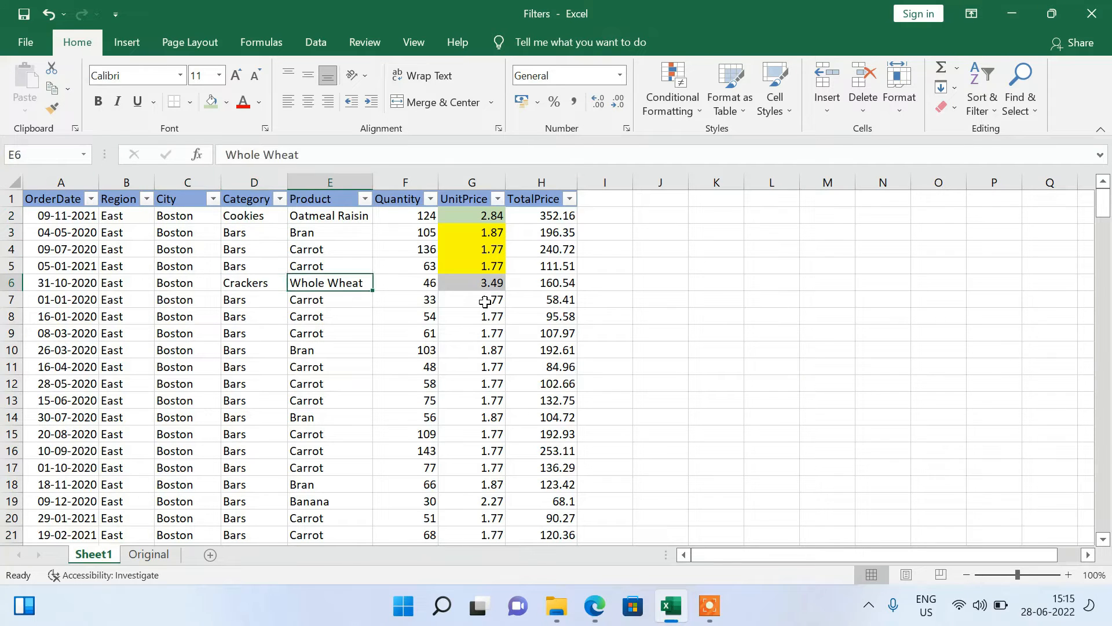
key(shift+Up)
key(shift+Up)
key(shift+Up)
key(shift+Up)
key(Left)
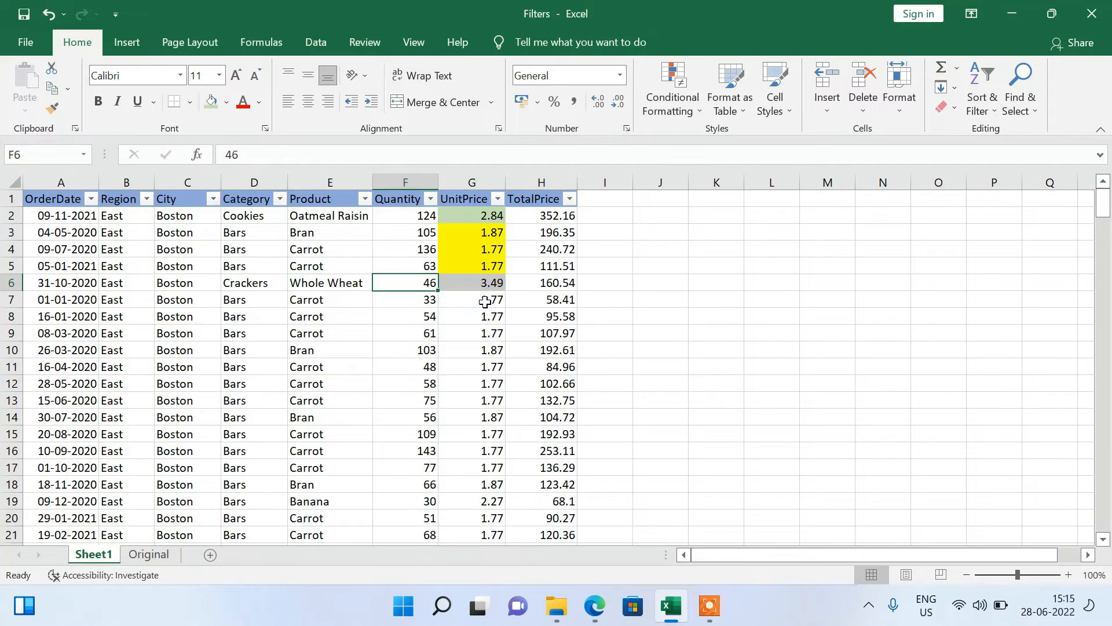
key(ctrl+Left)
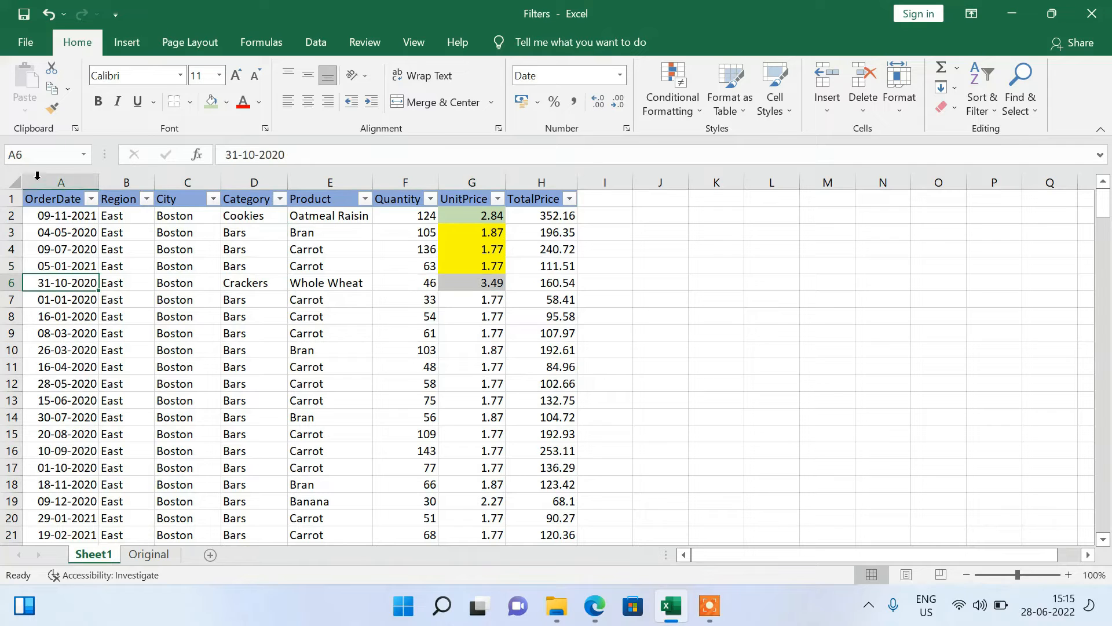
Select the whole order table from the OrderDate header and delete every level of its custom sort.
click(50, 213)
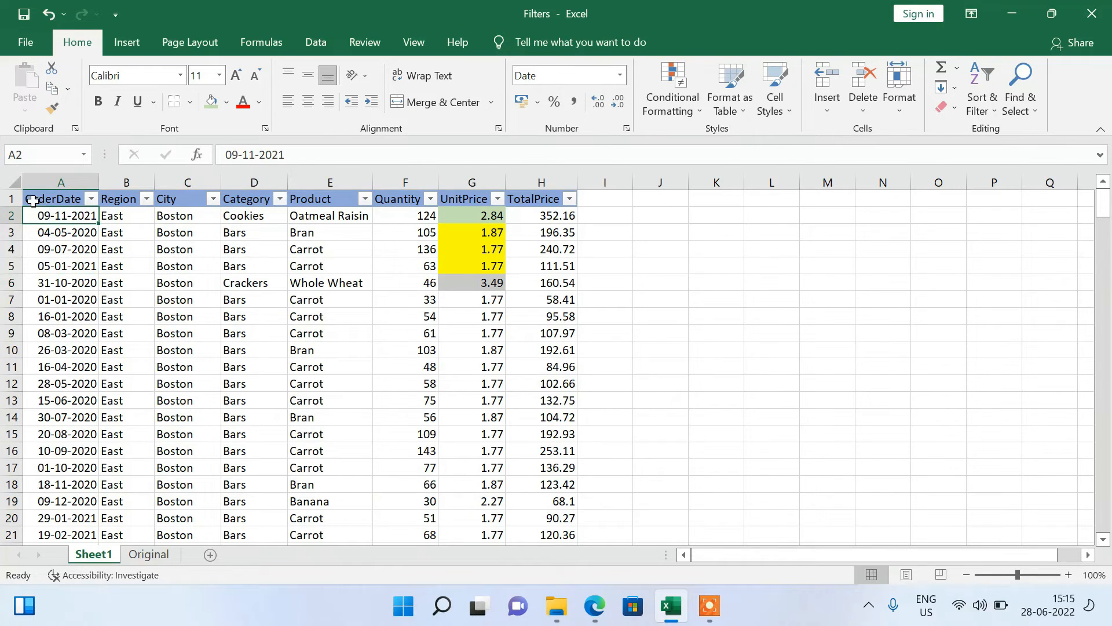
click(33, 200)
key(ctrl+shift+End)
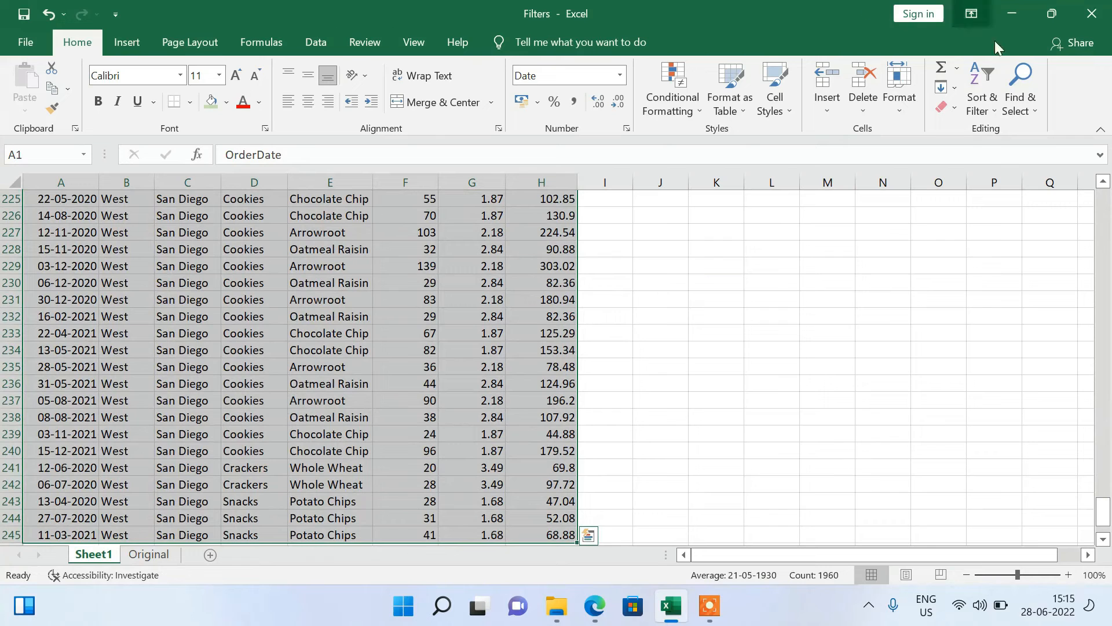
click(978, 97)
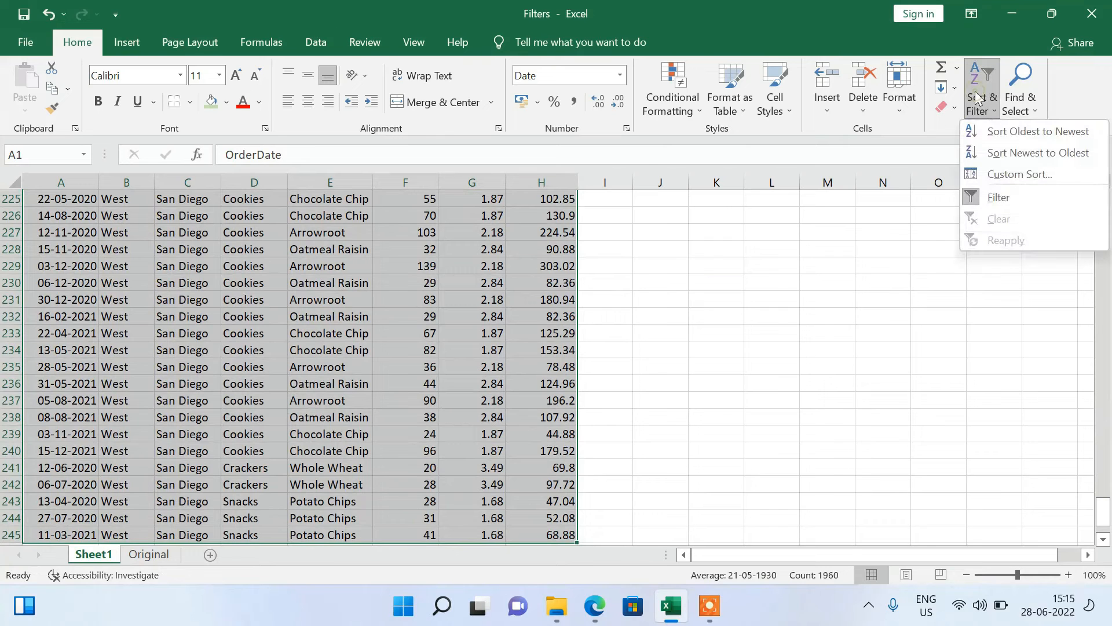
click(1017, 174)
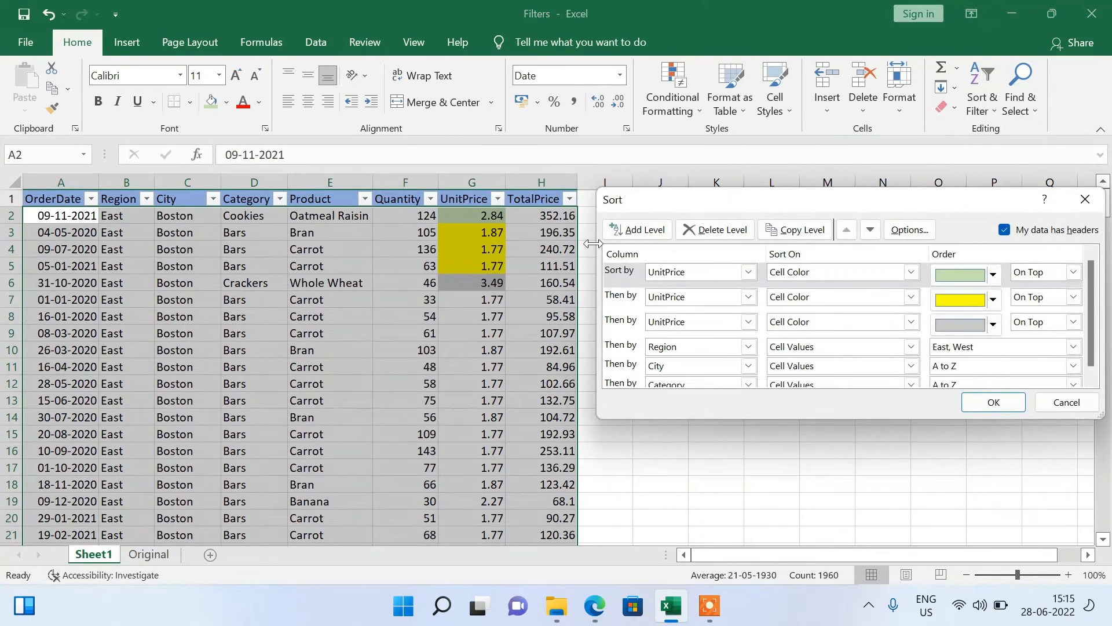
click(725, 230)
click(725, 230)
click(725, 230)
click(725, 230)
click(725, 230)
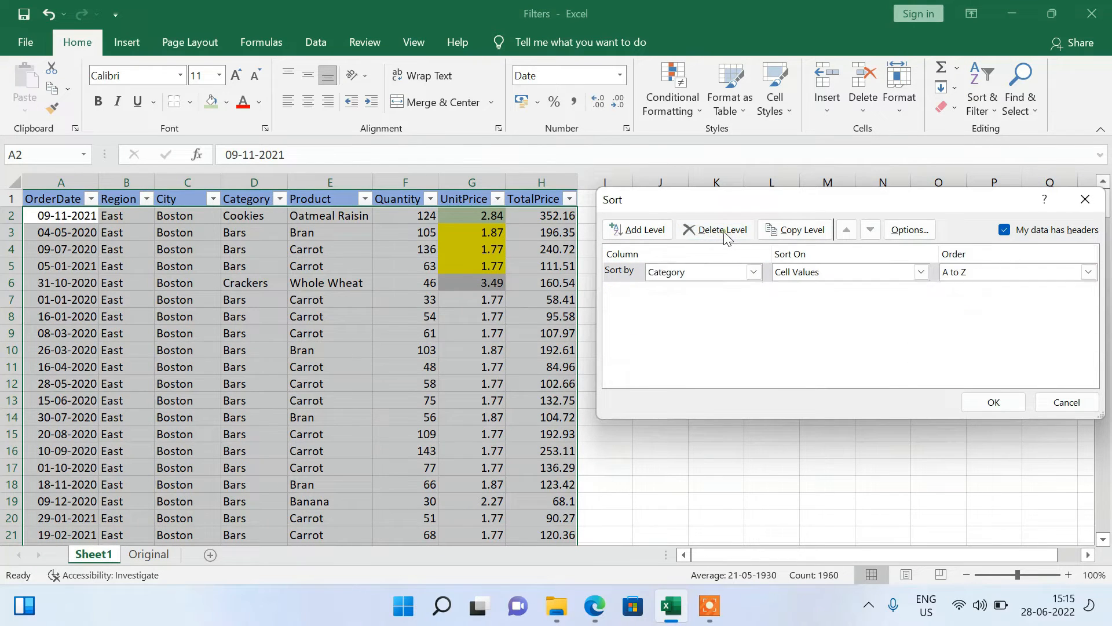
click(725, 230)
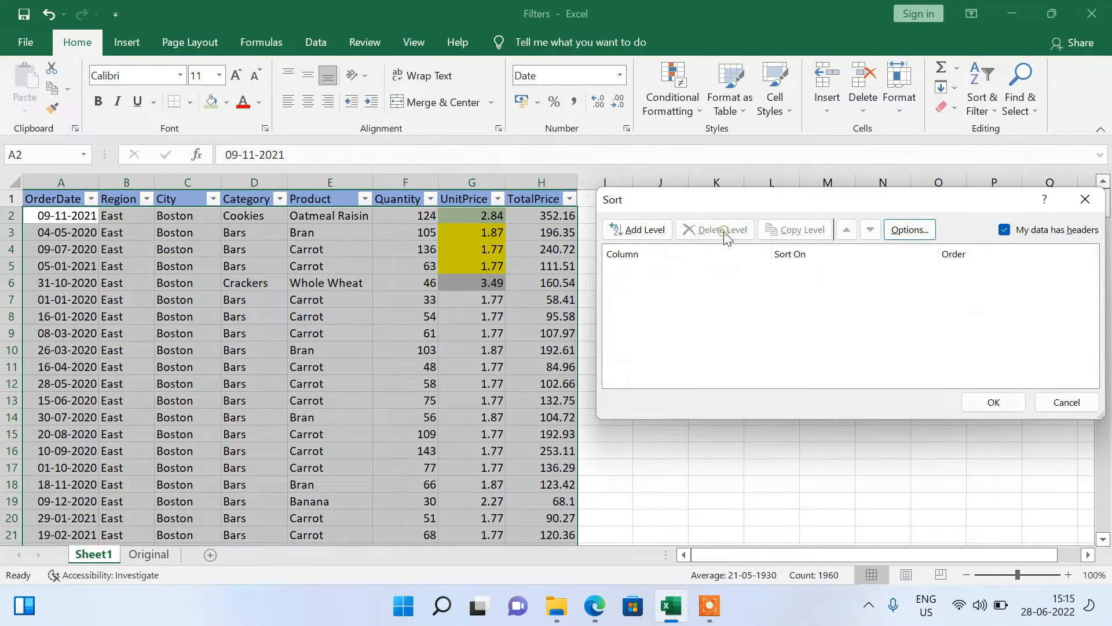
click(1003, 403)
click(521, 378)
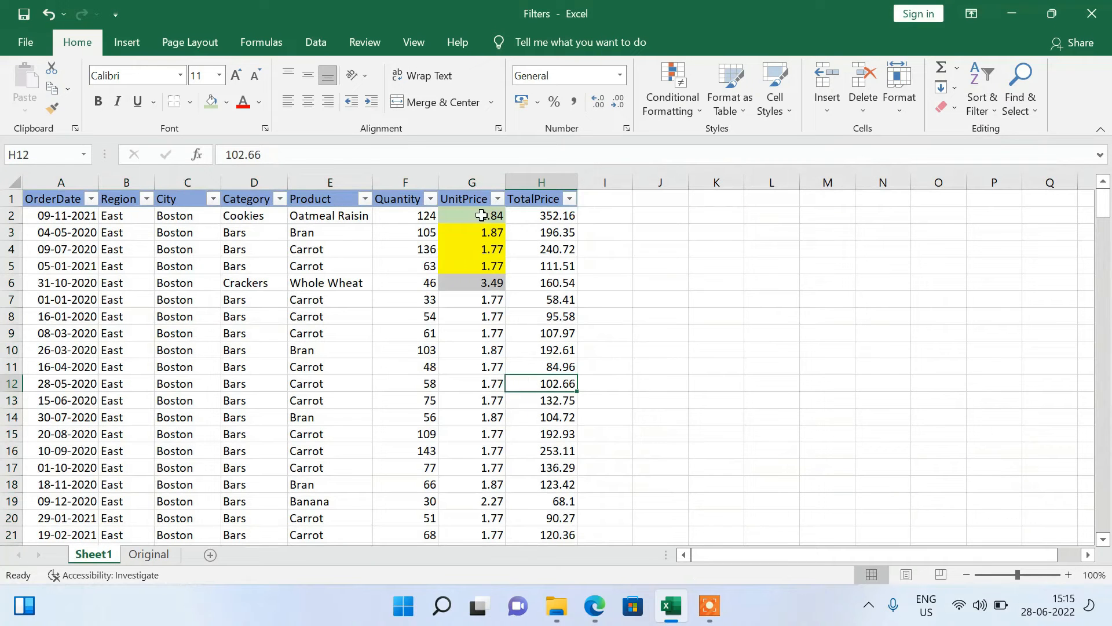
Remove the fill color from the UnitPrice cells G2 to G6.
drag(481, 215, 480, 282)
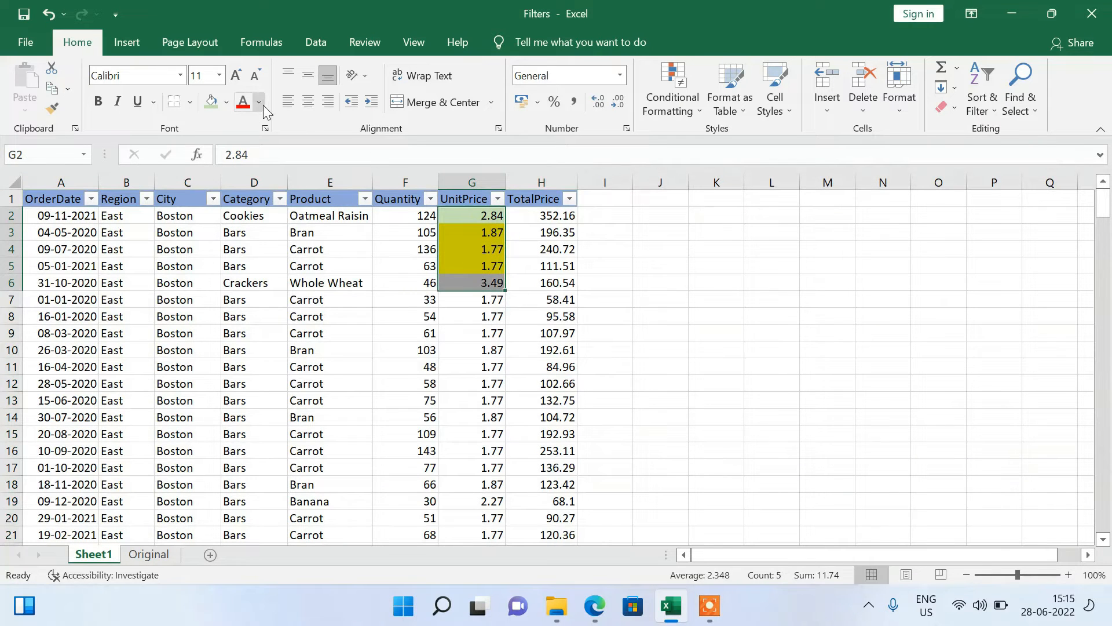
click(227, 103)
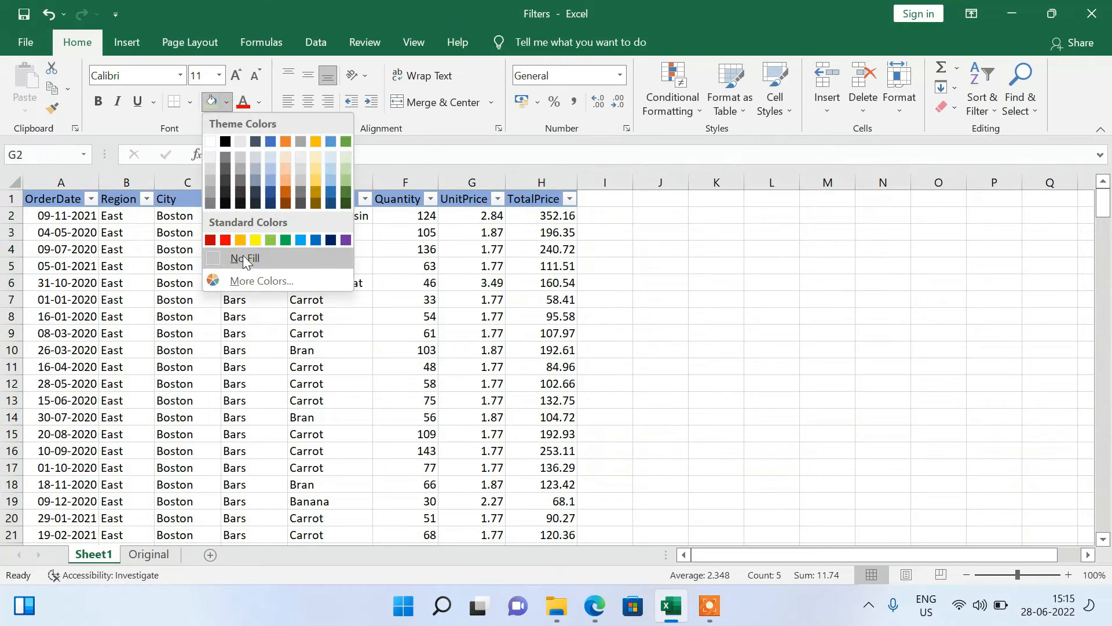
click(242, 255)
click(449, 328)
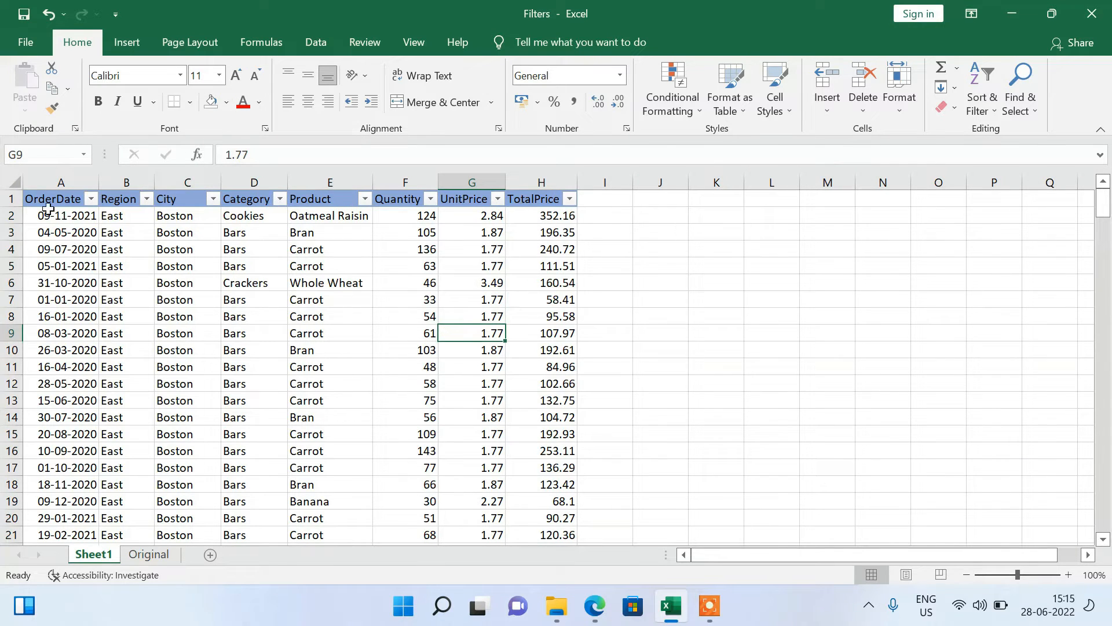
click(17, 193)
click(12, 174)
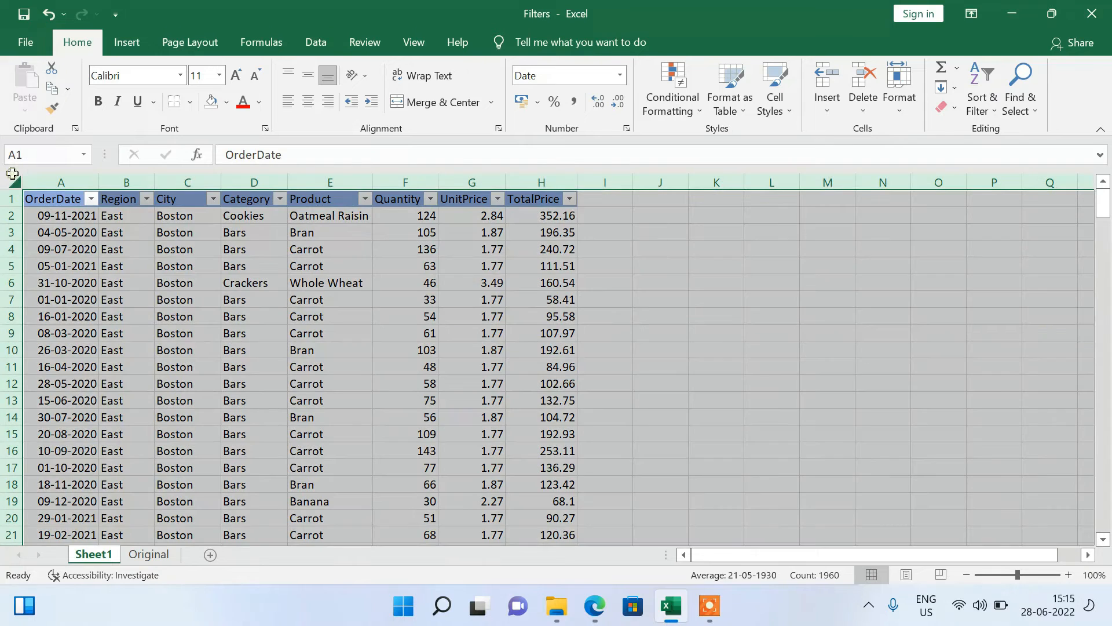
click(535, 354)
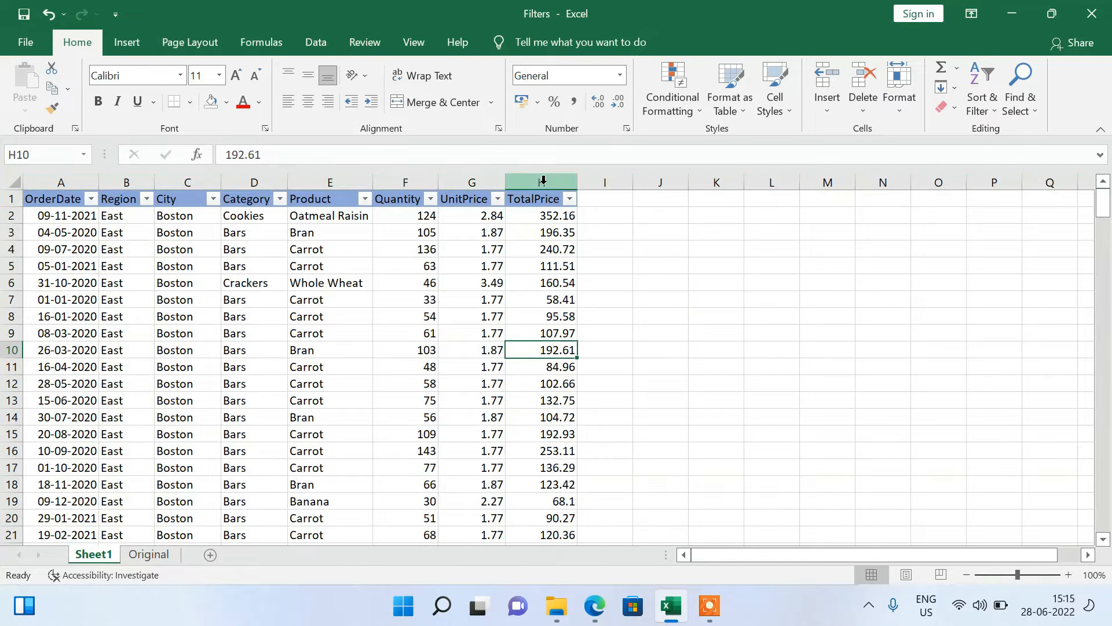
Apply the green, yellow and red circle icon set to columns A to H and auto-fit the OrderDate column's width.
drag(547, 183, 61, 183)
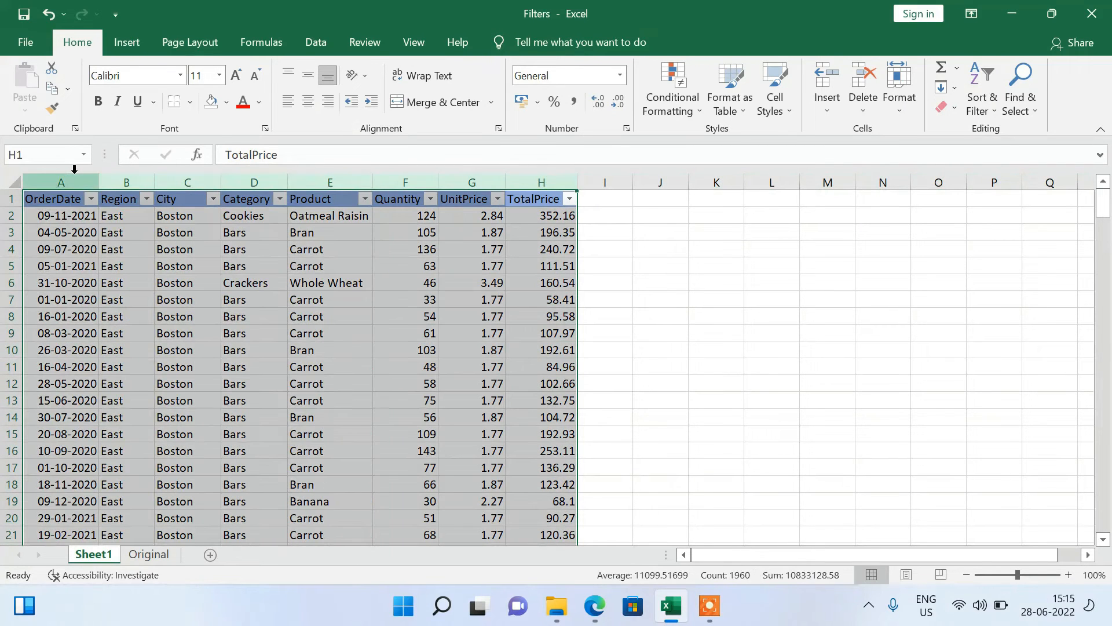
click(672, 98)
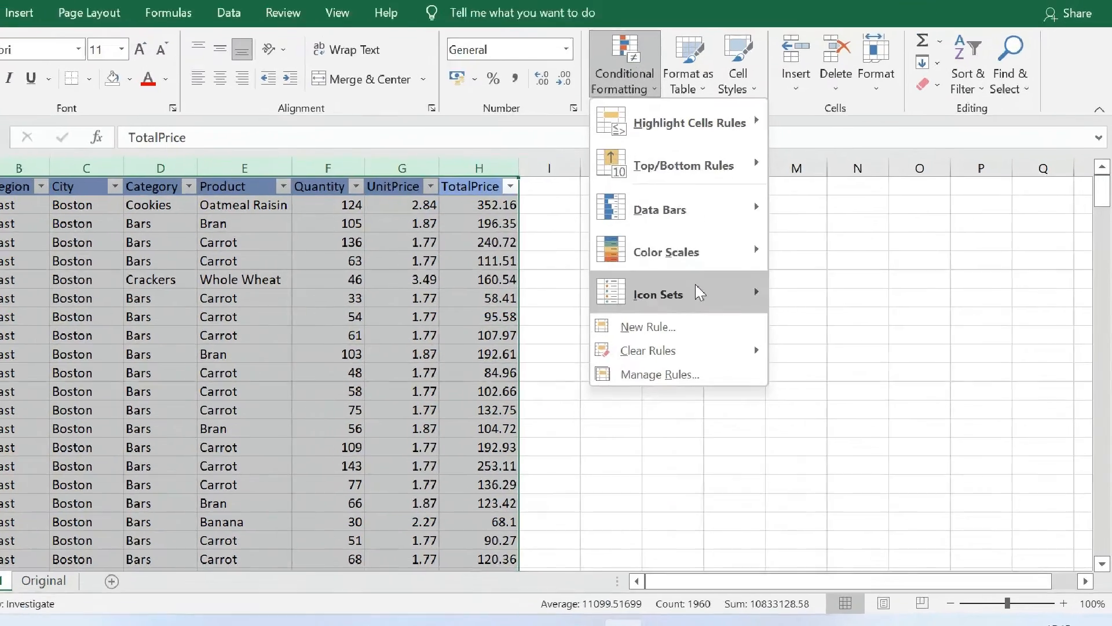
mouse_move(753, 293)
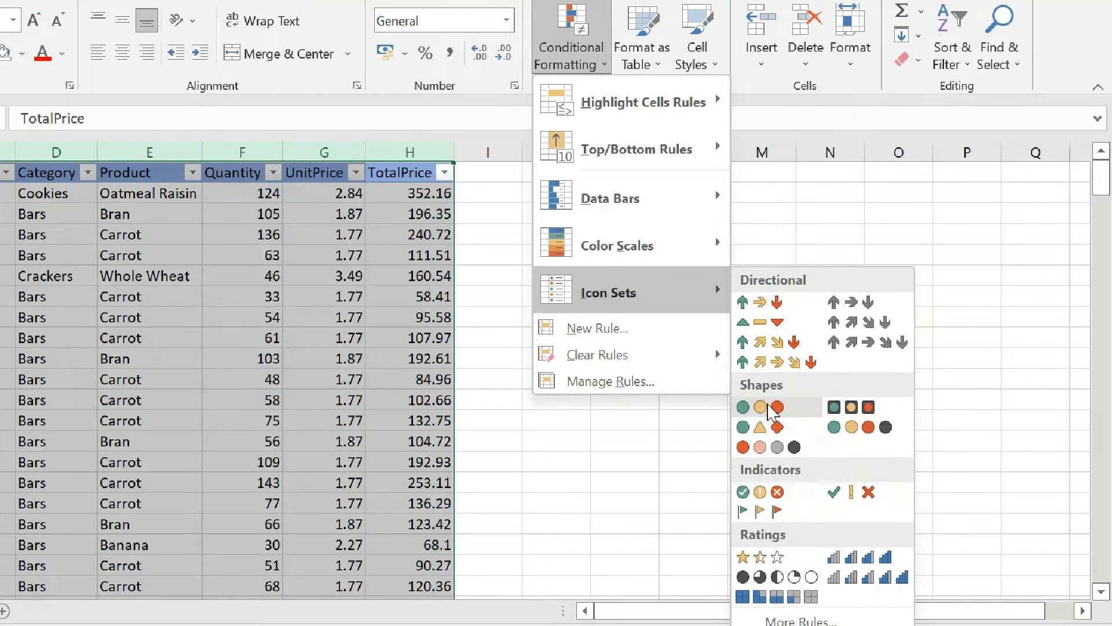
click(768, 404)
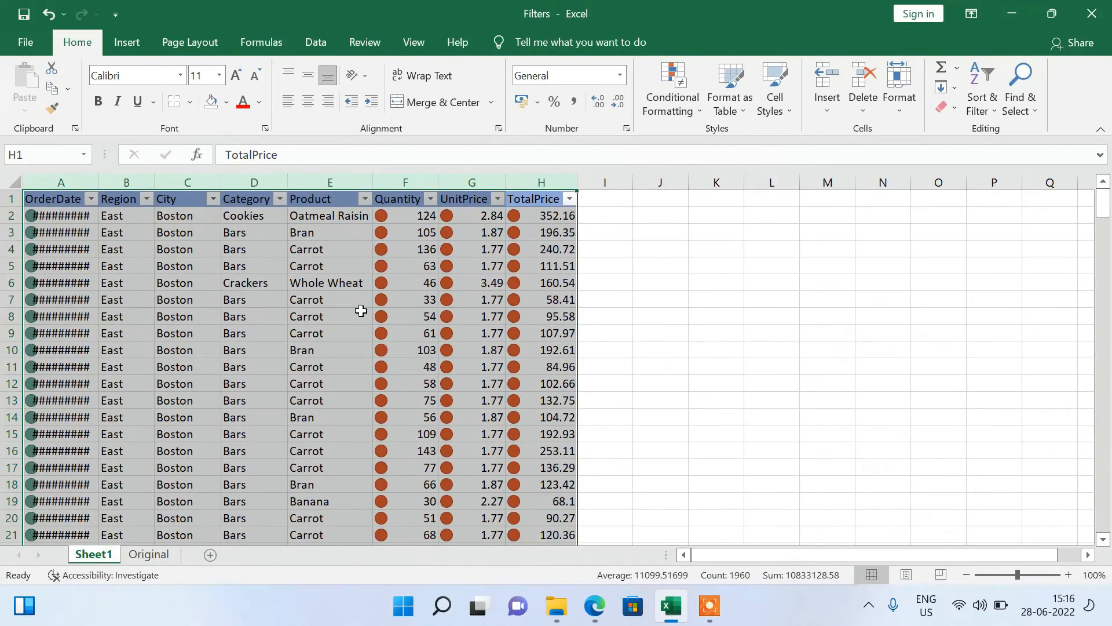
click(361, 311)
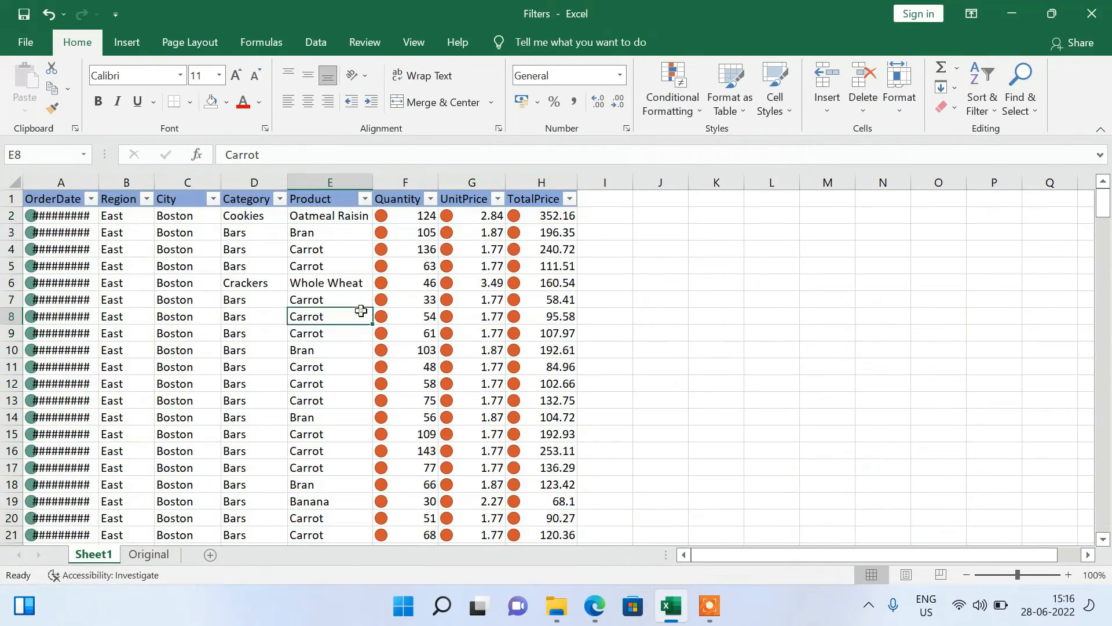
double_click(99, 183)
click(113, 286)
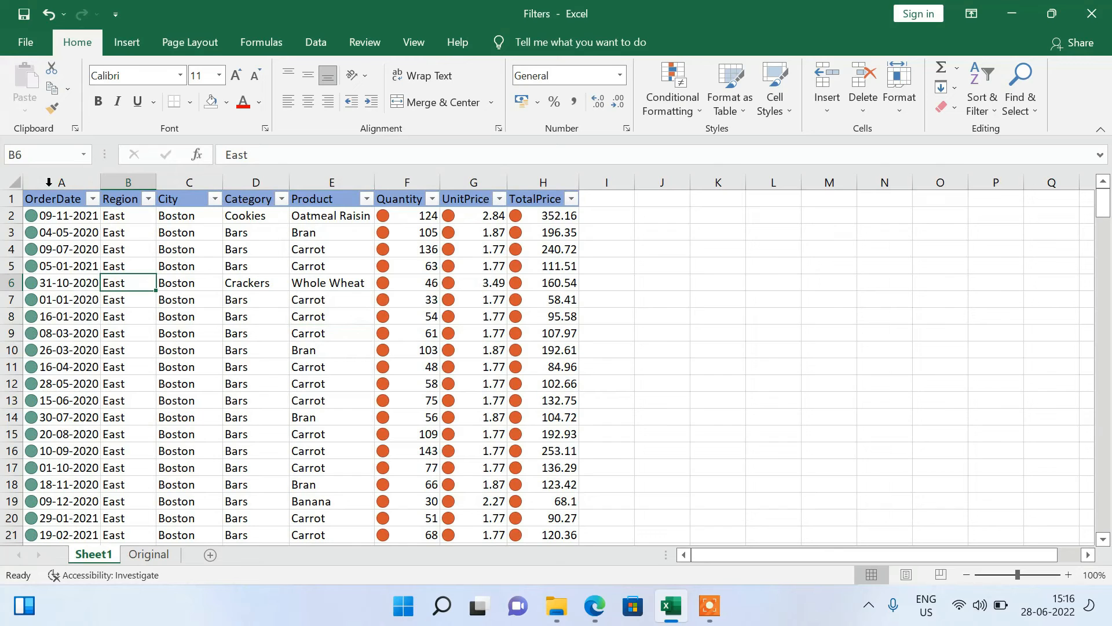
Undo the OrderDate column's width change and the icon set on columns A to H.
drag(49, 182, 543, 182)
click(654, 263)
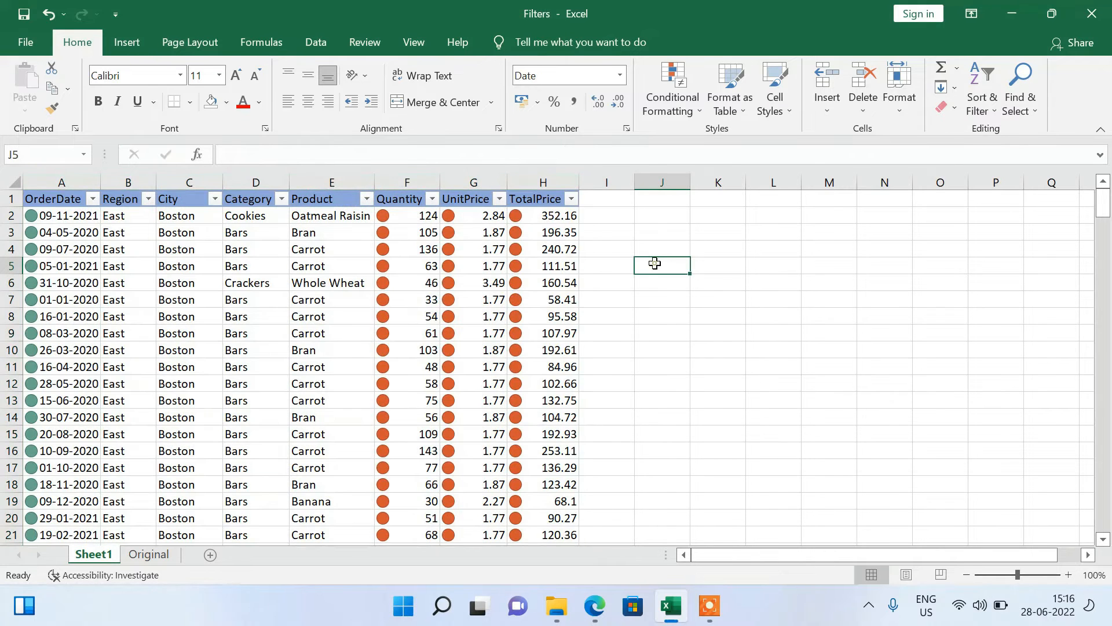
key(ctrl+z)
key(ctrl+z)
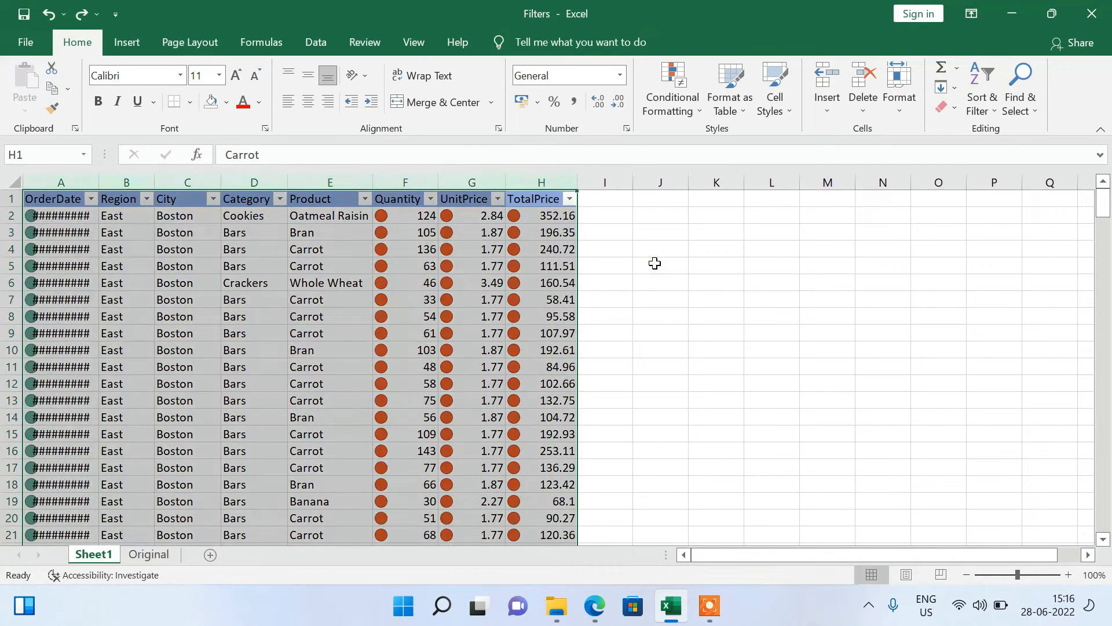
Apply the green, yellow and red circle conditional formatting icon set to the TotalPrice column only.
click(531, 180)
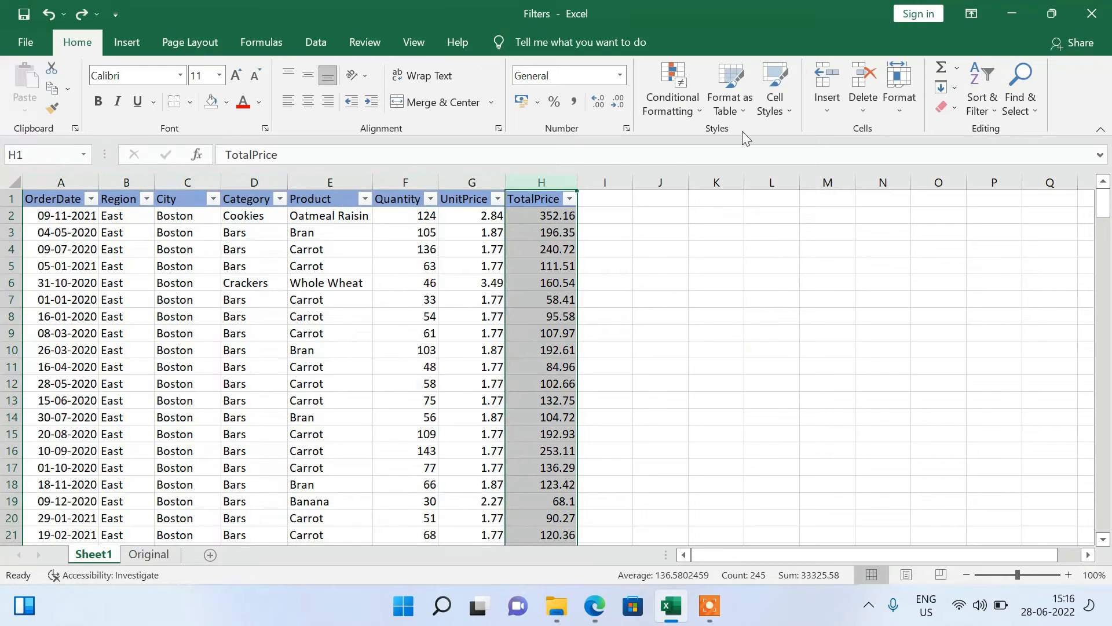
click(686, 110)
mouse_move(744, 287)
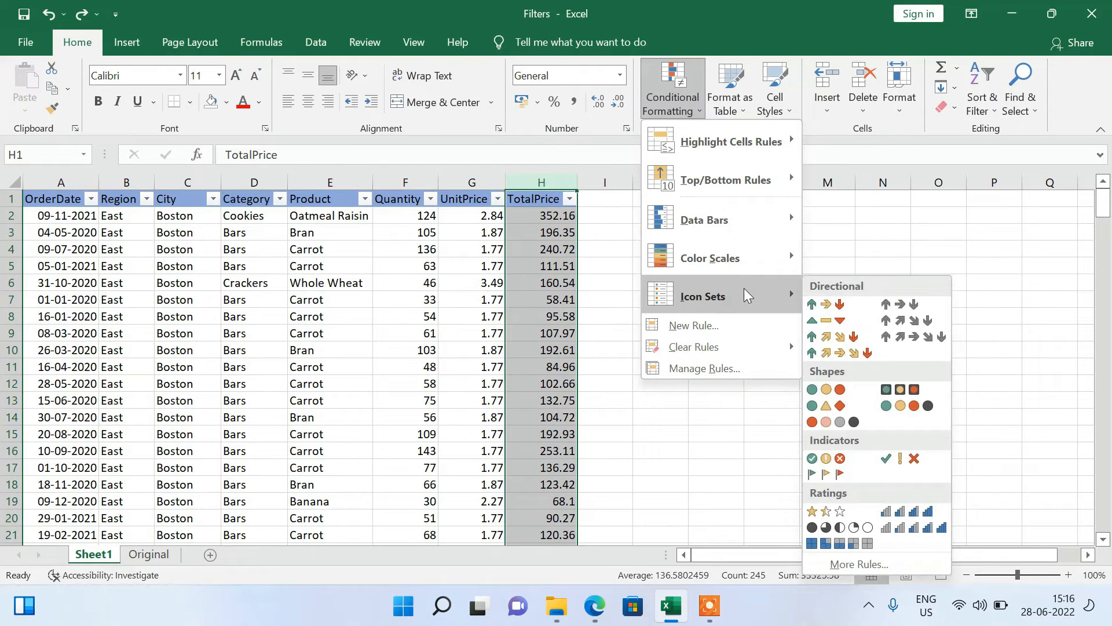
click(835, 387)
click(594, 355)
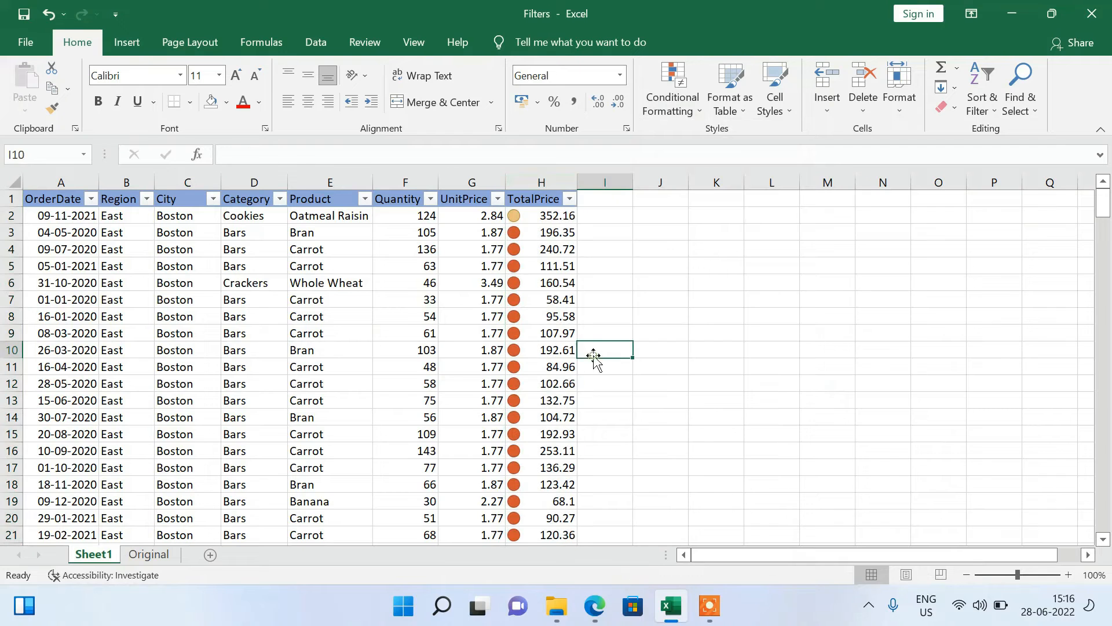
Examine the conditional formatting icons along the TotalPrice column, from its end back to the first rows.
click(530, 264)
key(ctrl+Down)
key(ctrl+Down)
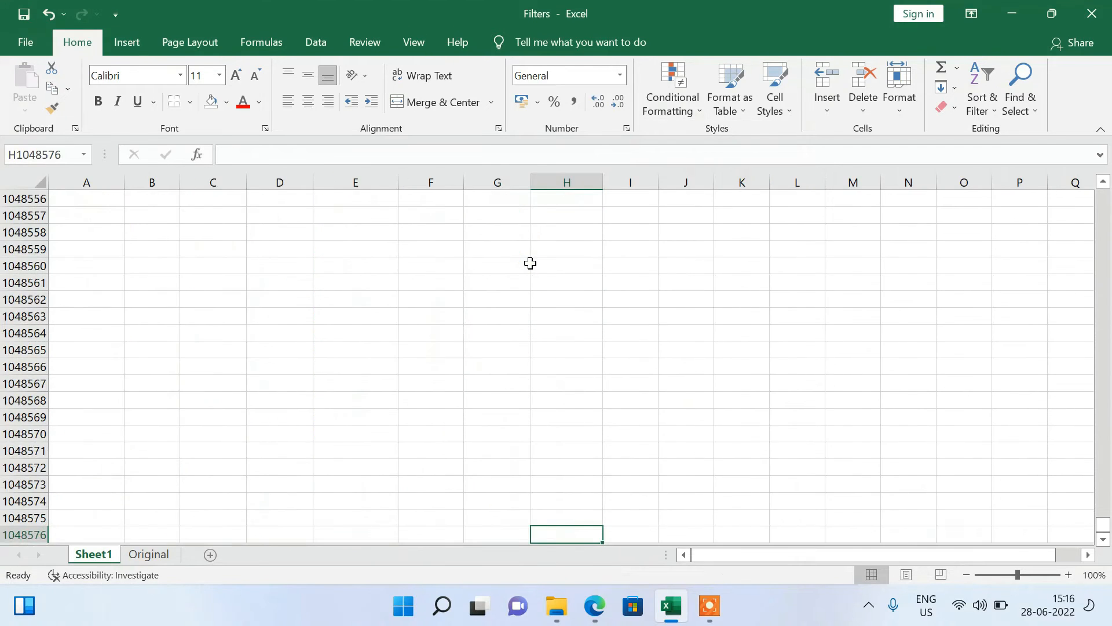
key(ctrl+Up)
key(ctrl+Up)
key(Down)
key(Down)
key(Down)
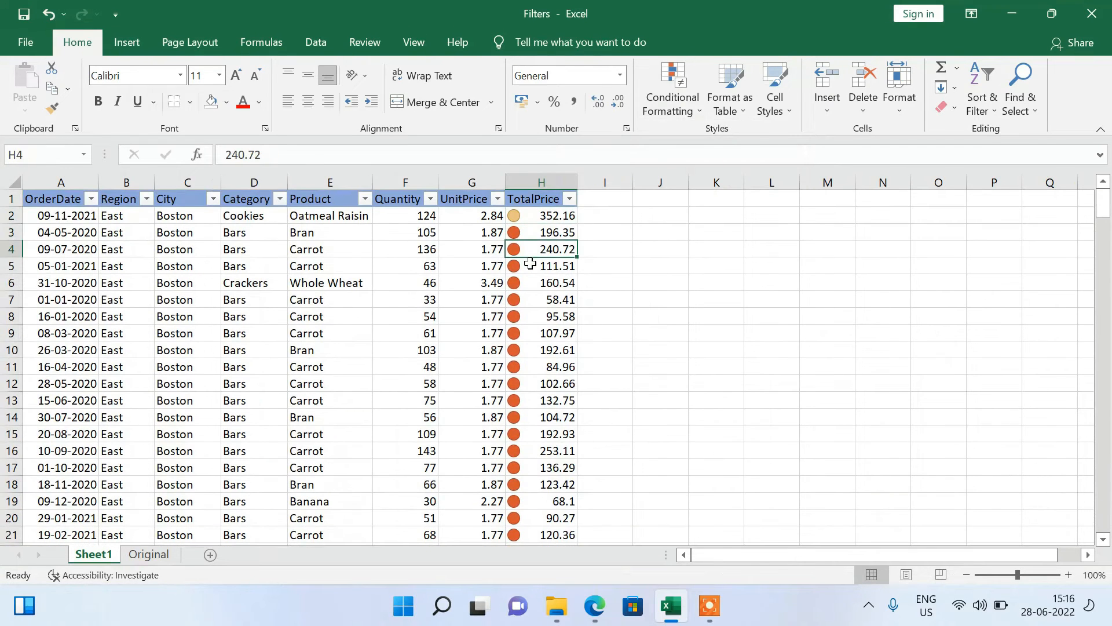
Select the whole order table from cell A1 to its last cell and open its custom sort settings.
key(Up)
key(Up)
key(Up)
key(Left)
key(ctrl+Left)
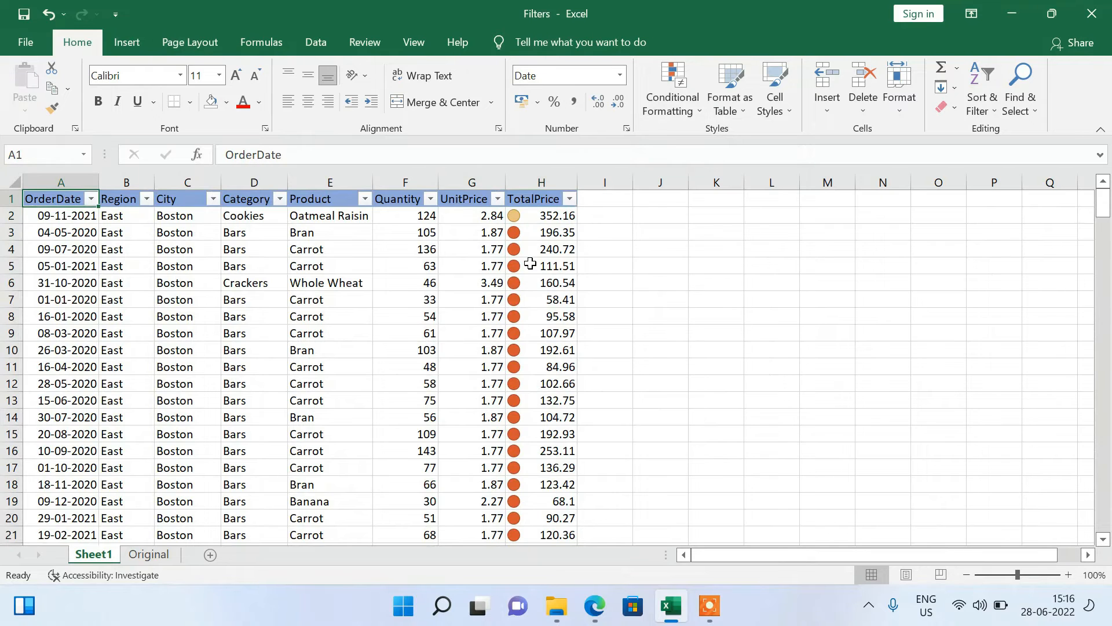
key(ctrl+shift+End)
click(995, 90)
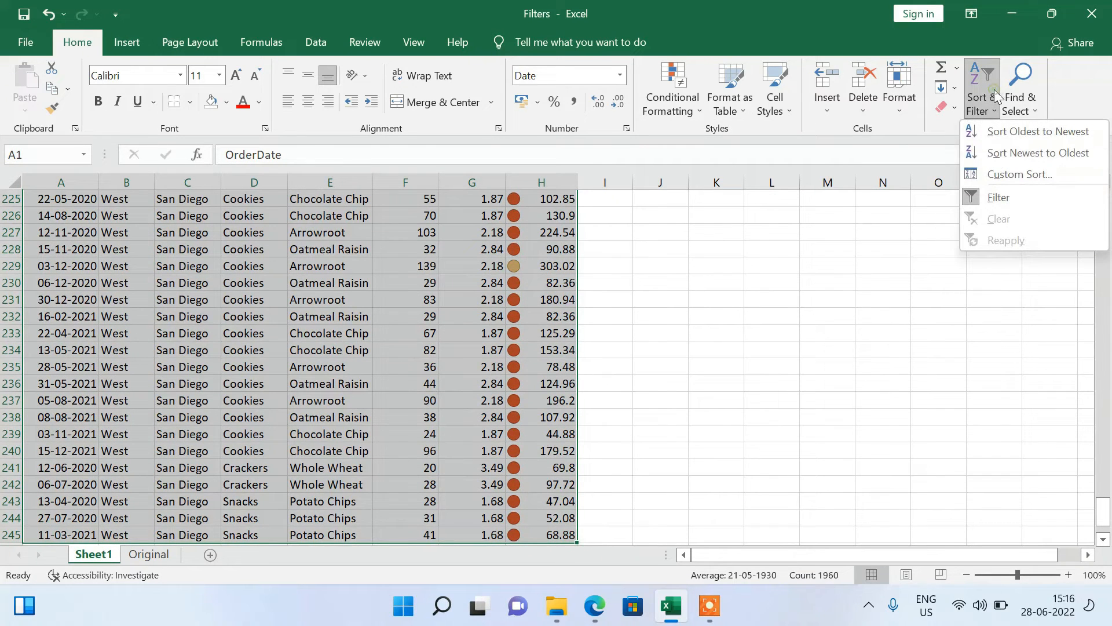
click(999, 175)
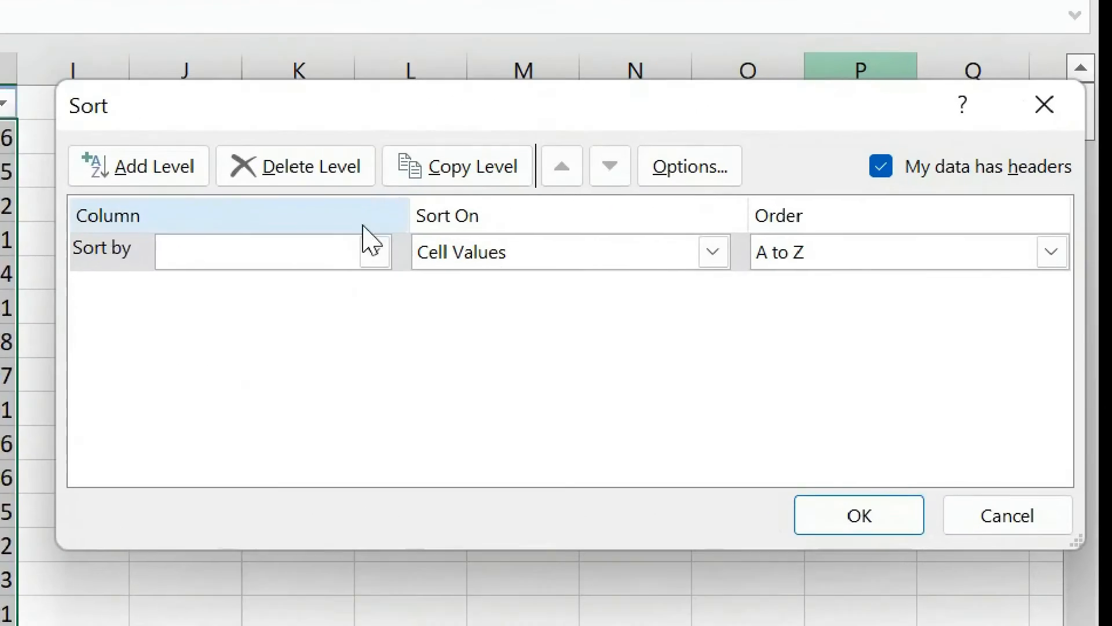
Set the first sort level to TotalPrice by conditional formatting icon, with the green circle on top.
click(756, 272)
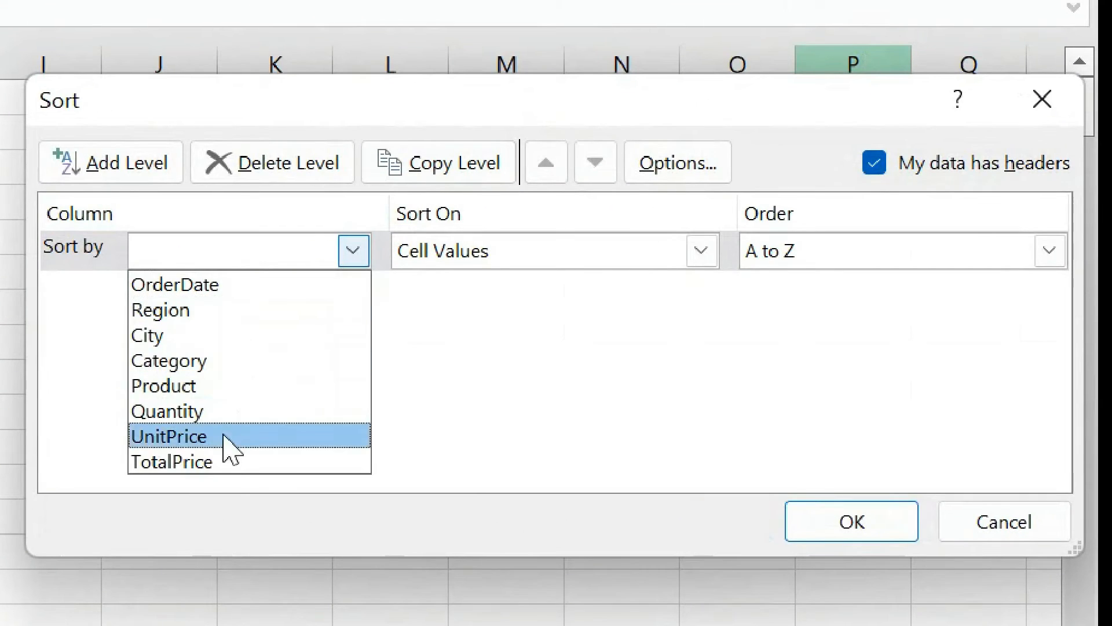
click(227, 462)
click(689, 255)
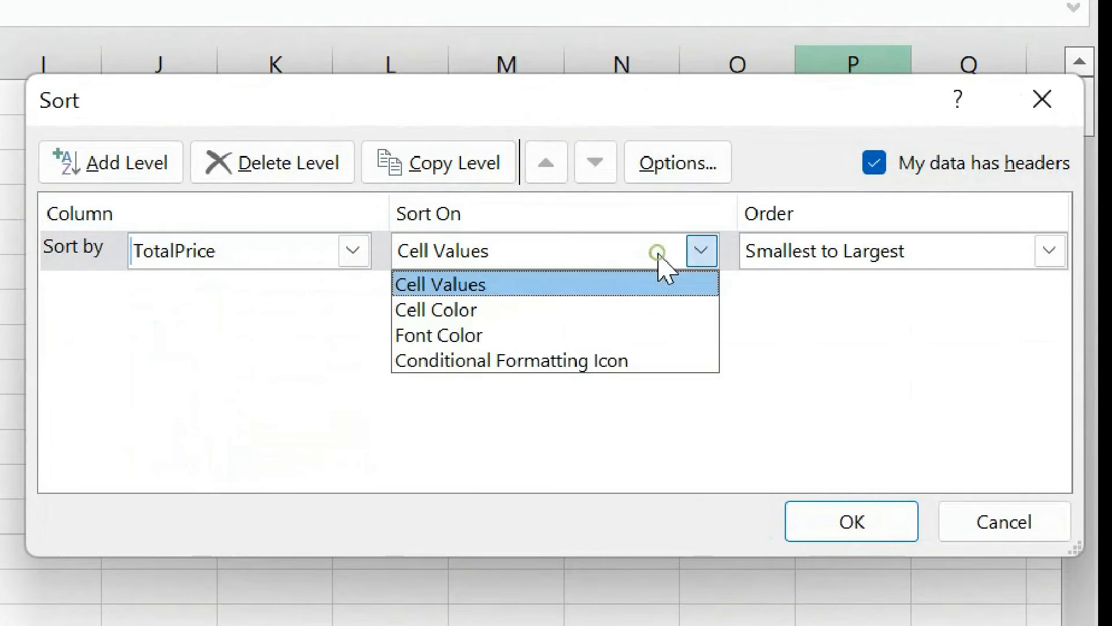
click(606, 361)
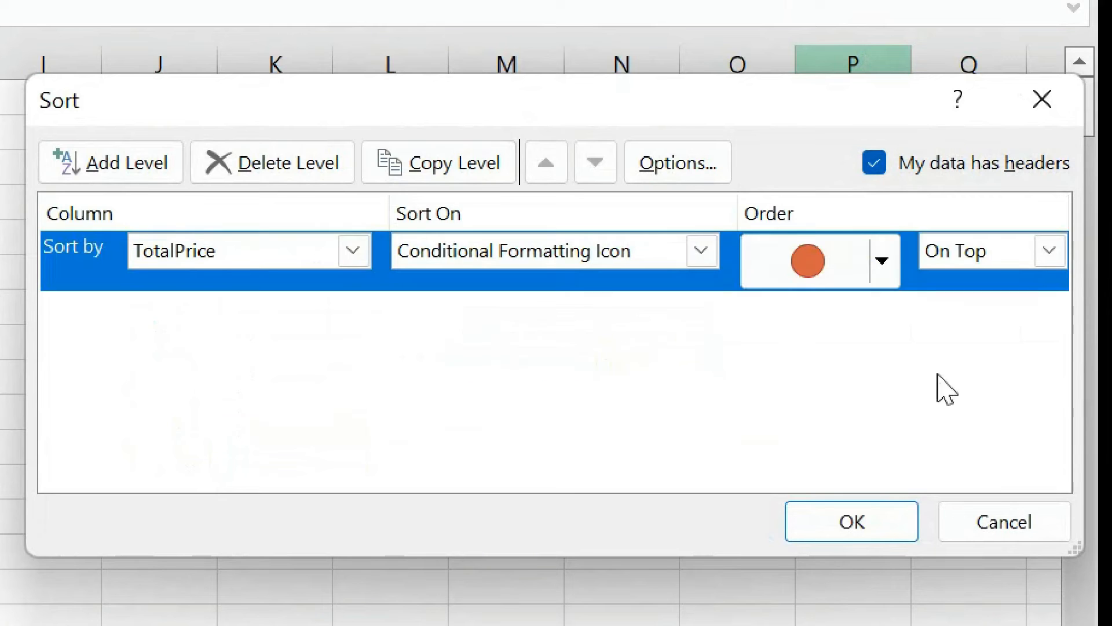
click(881, 258)
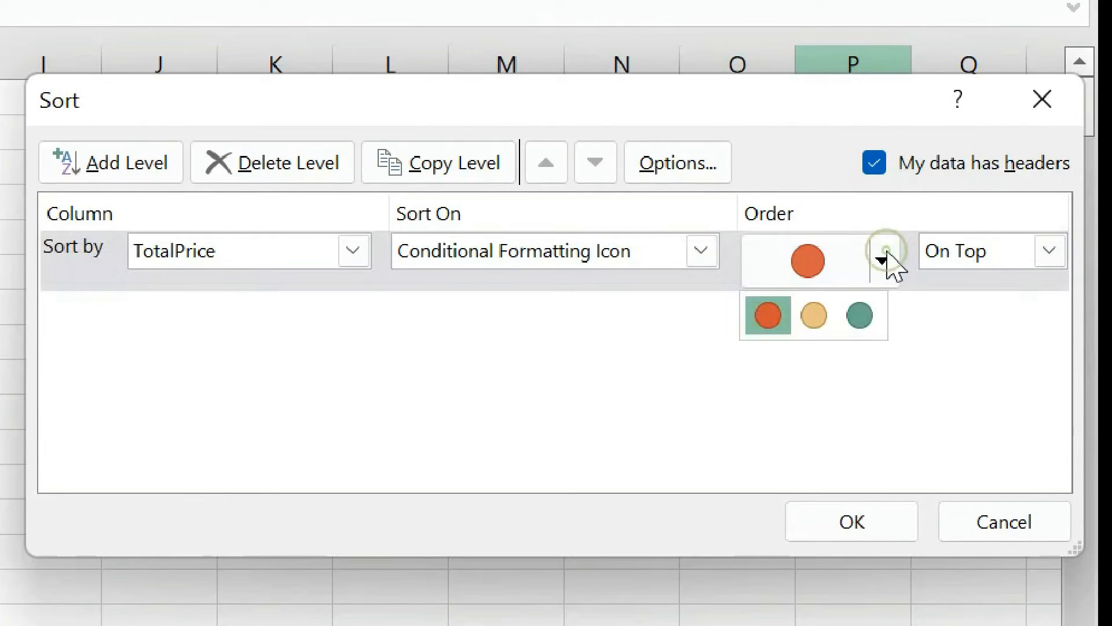
click(871, 308)
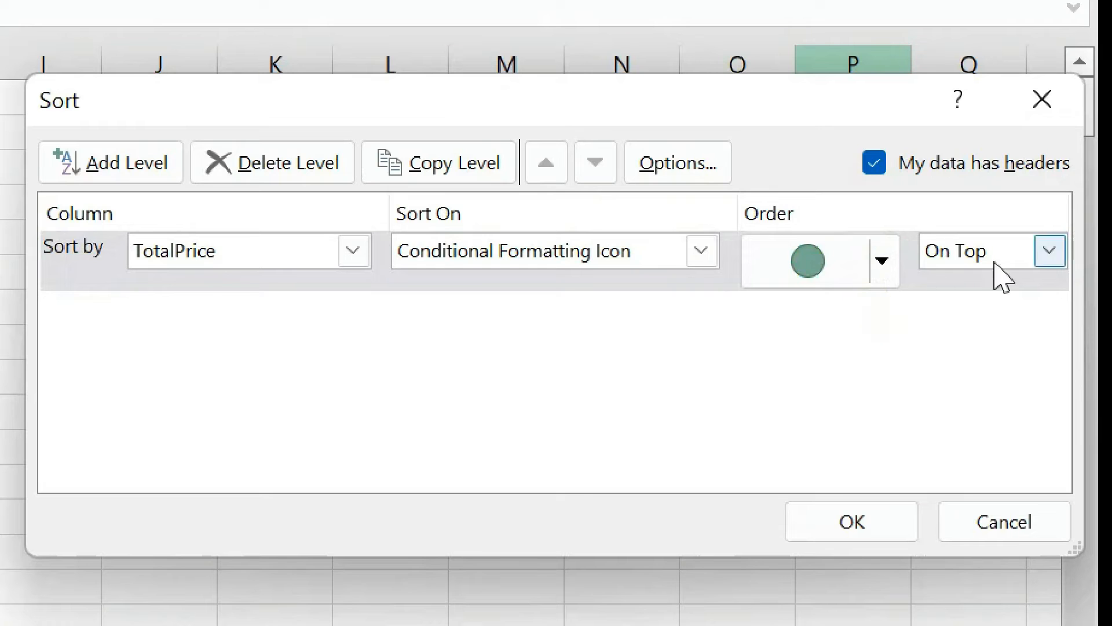
Add a second sort level on TotalPrice by conditional formatting icon with the yellow circle on top, and apply the sort.
click(158, 163)
click(358, 313)
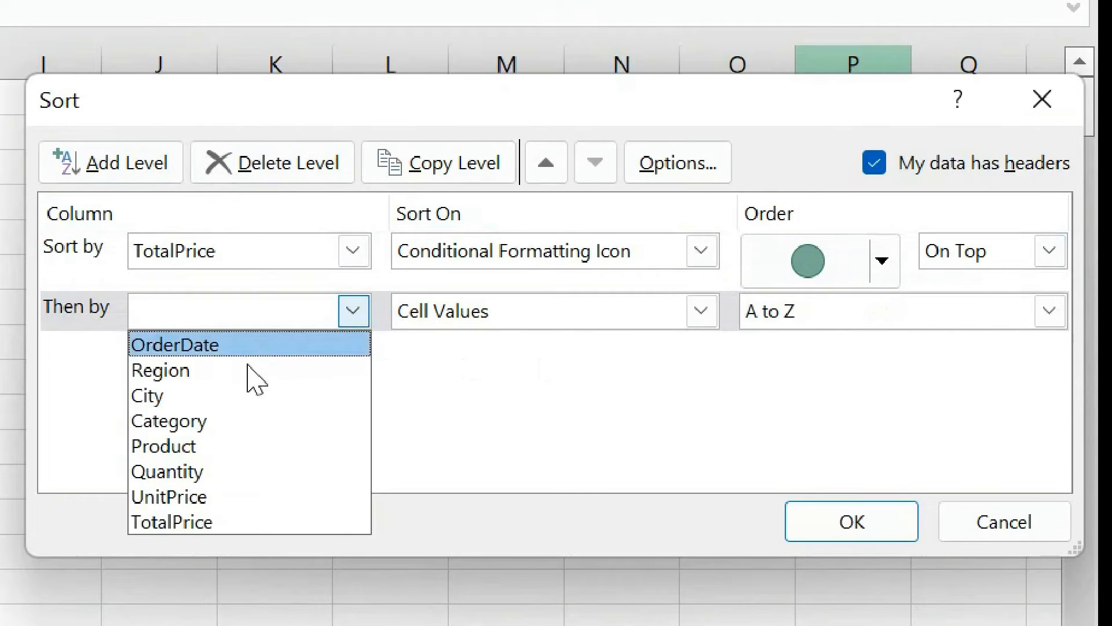
click(238, 523)
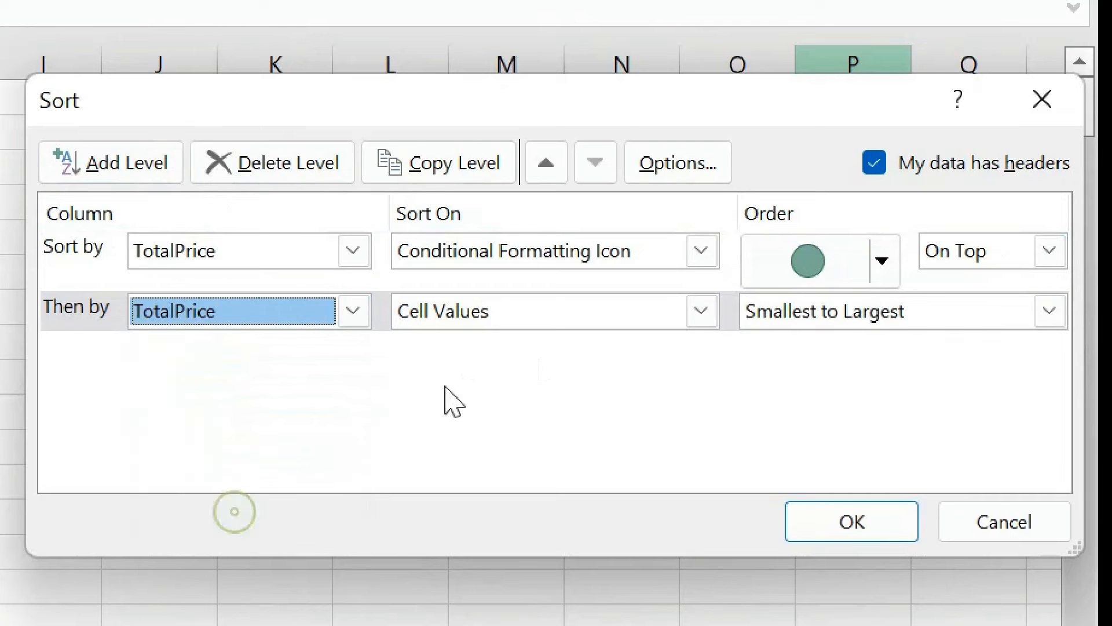
click(701, 313)
click(656, 423)
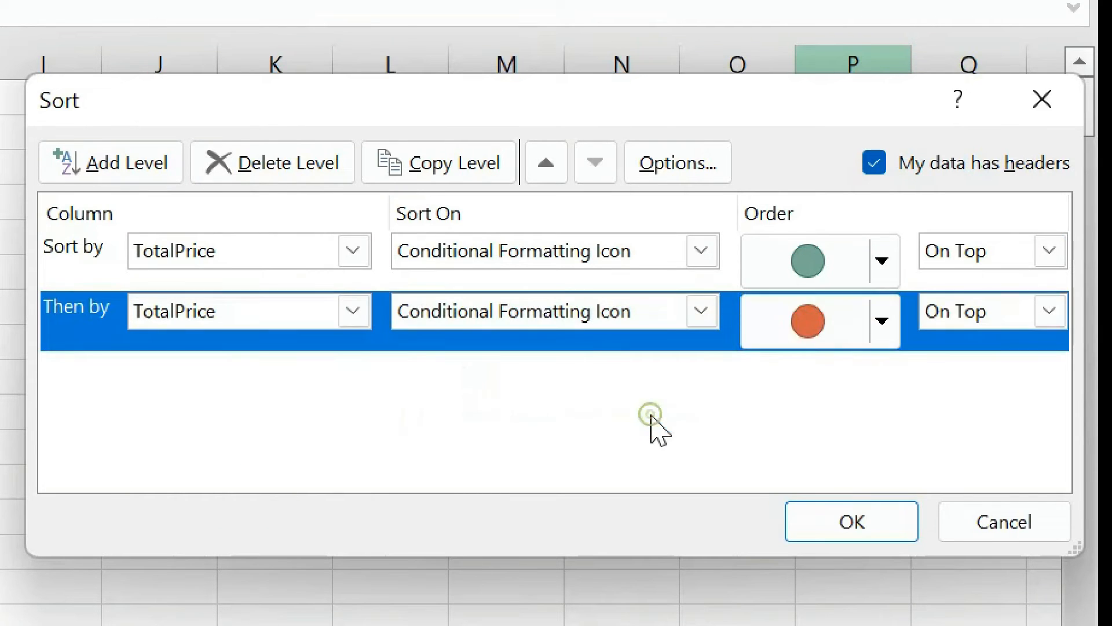
click(895, 326)
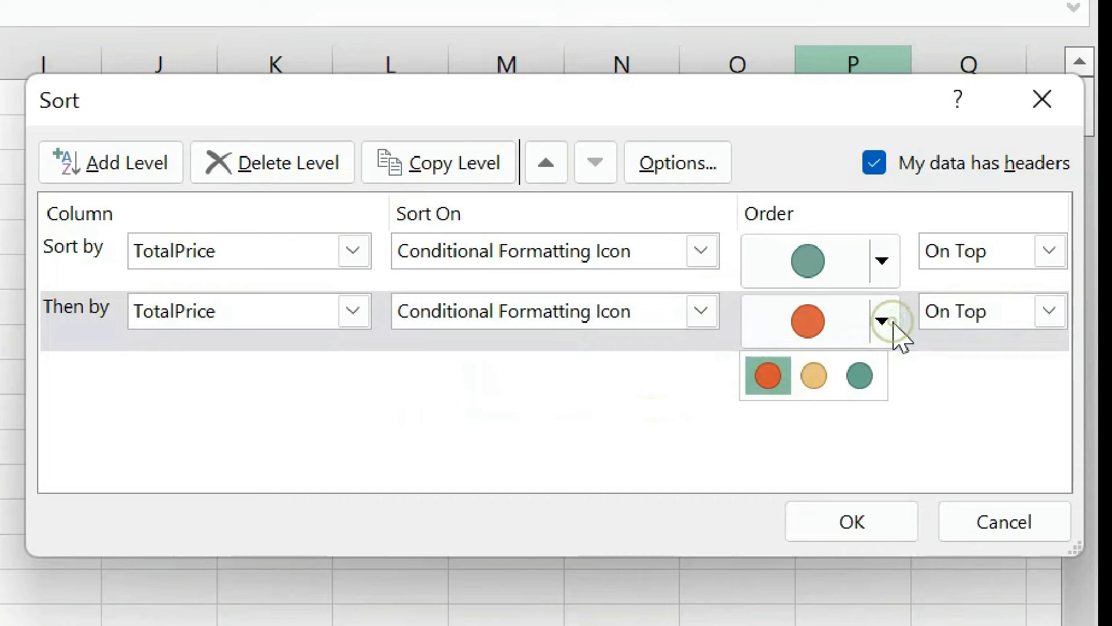
click(827, 377)
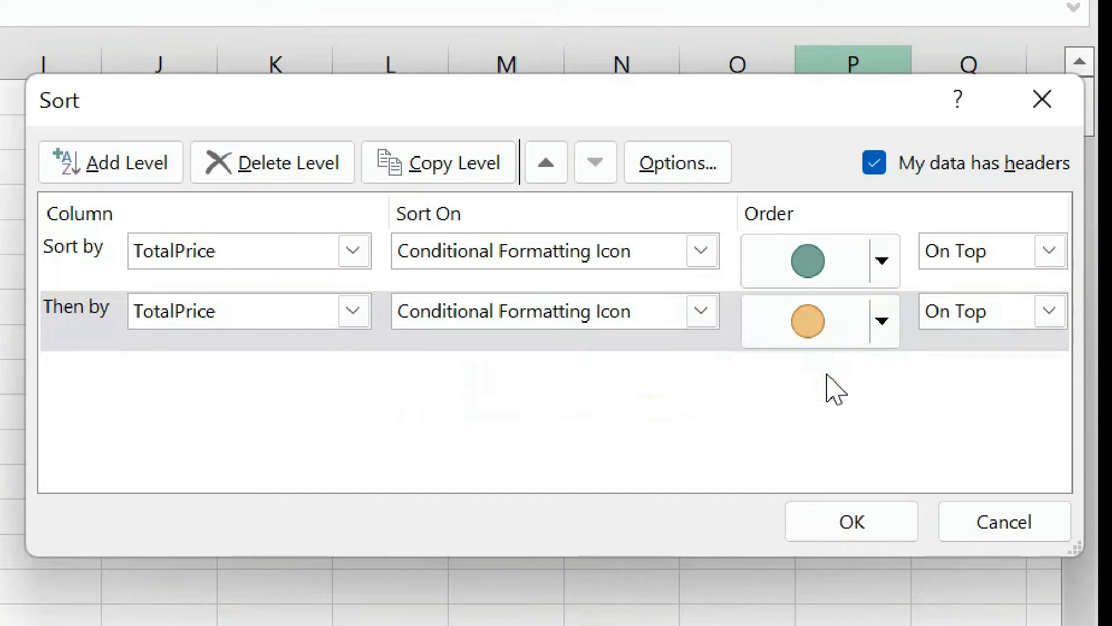
click(846, 523)
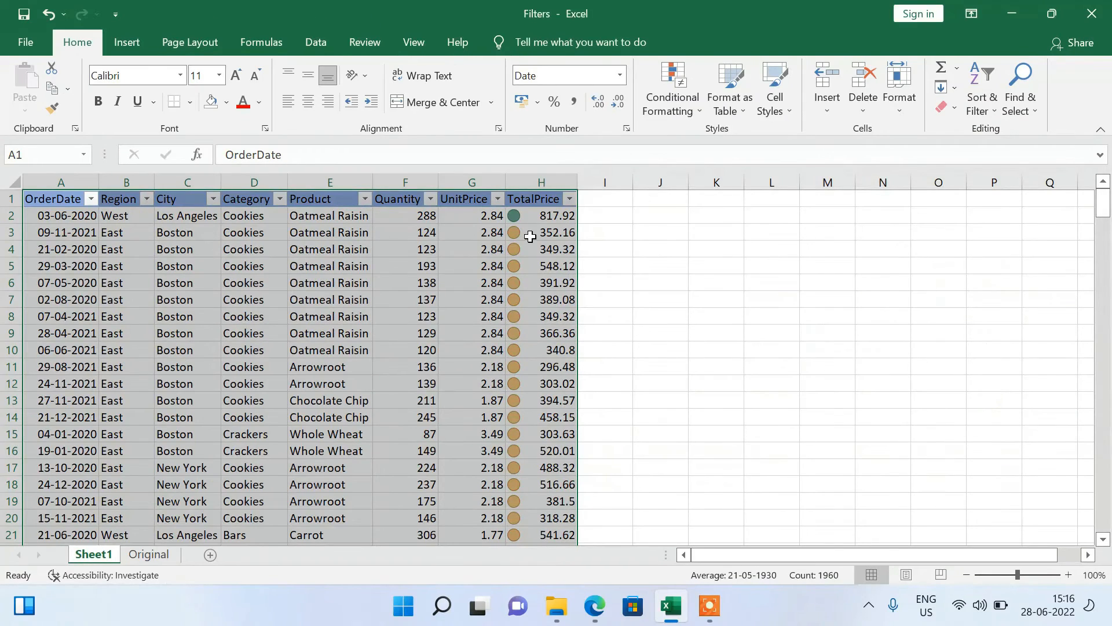
Examine the order of the green, yellow and red icons down the sorted TotalPrice column and return to its header.
click(523, 215)
key(Down)
key(Down)
key(Down)
key(Down)
key(Down)
key(Down)
key(Down)
key(Down)
key(Down)
key(Down)
key(Down)
key(Down)
key(Down)
key(Down)
key(Down)
key(Down)
key(Down)
key(Down)
key(Down)
key(Down)
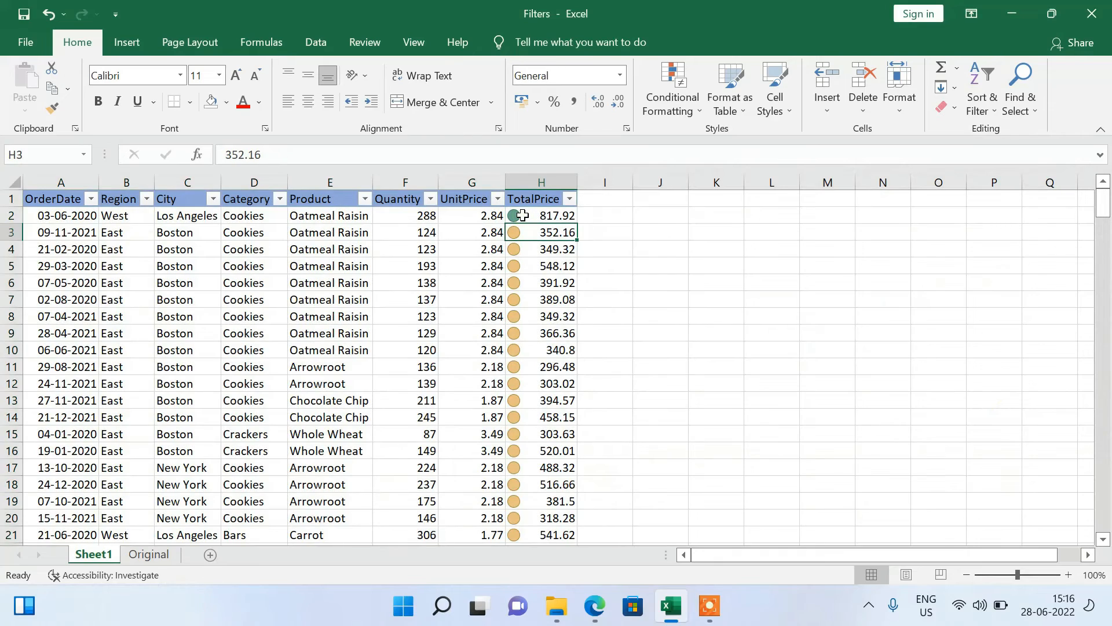
key(Down)
key(Down)
key(Down)
key(Down)
key(Down)
key(Down)
key(Down)
key(Down)
key(Down)
key(Down)
key(Down)
key(Down)
key(Down)
key(Down)
key(Down)
key(Down)
key(Down)
key(Down)
key(Down)
key(Down)
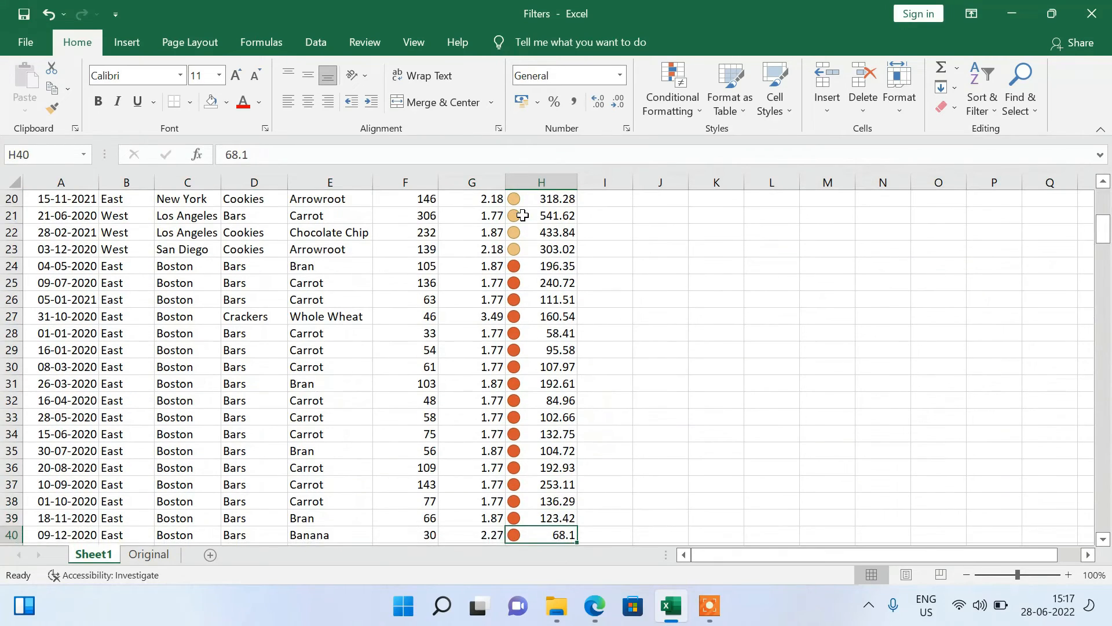
key(Down)
key(Down)
key(Down)
key(Down)
key(Down)
key(Down)
key(Down)
key(Down)
key(Down)
key(Down)
key(Down)
key(Down)
key(Down)
key(Down)
key(Down)
key(Down)
key(Down)
key(Down)
key(Down)
key(Down)
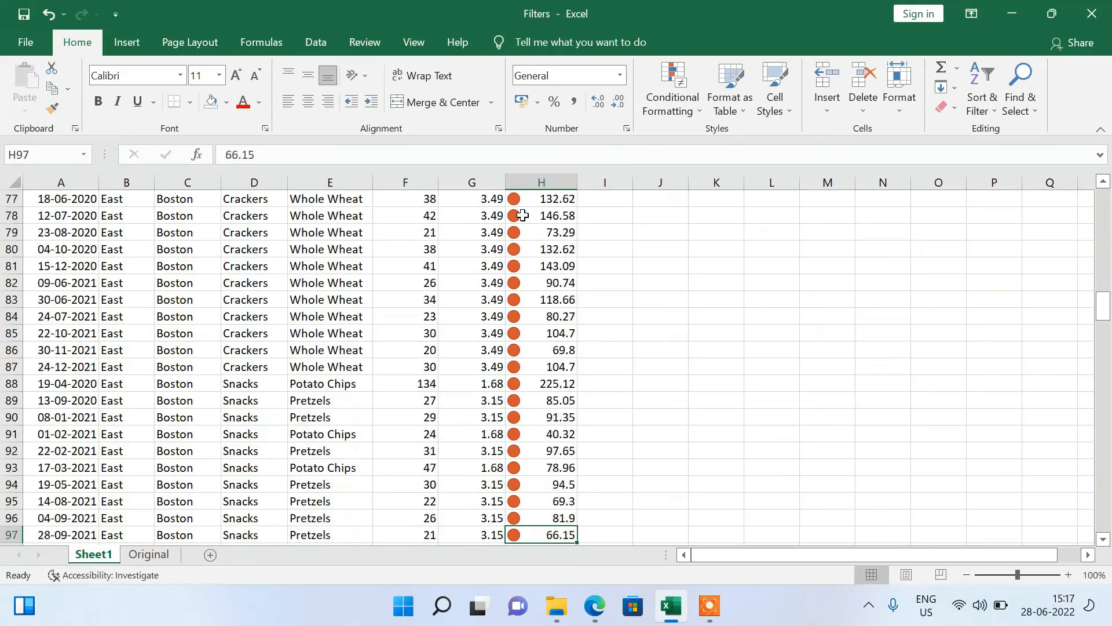
key(ctrl+Down)
key(ctrl+Up)
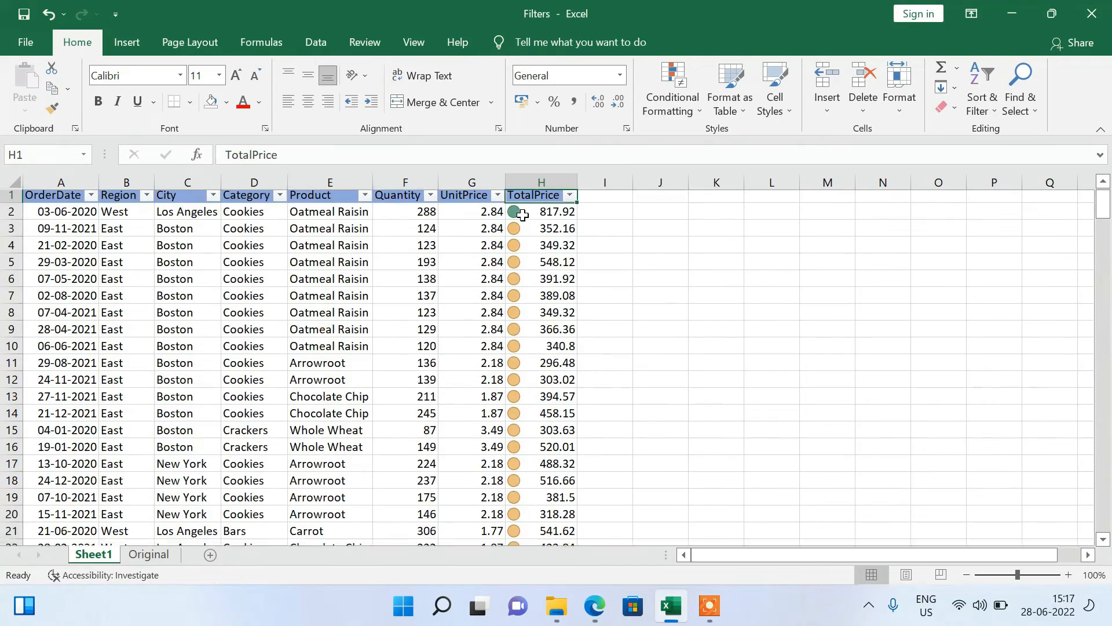
key(Down)
key(Down)
key(Down)
key(Down)
key(Down)
key(Down)
key(Down)
key(Down)
key(Down)
key(Down)
key(Down)
key(Down)
key(Down)
key(Down)
key(Down)
key(Down)
key(Down)
key(Down)
key(Down)
key(Down)
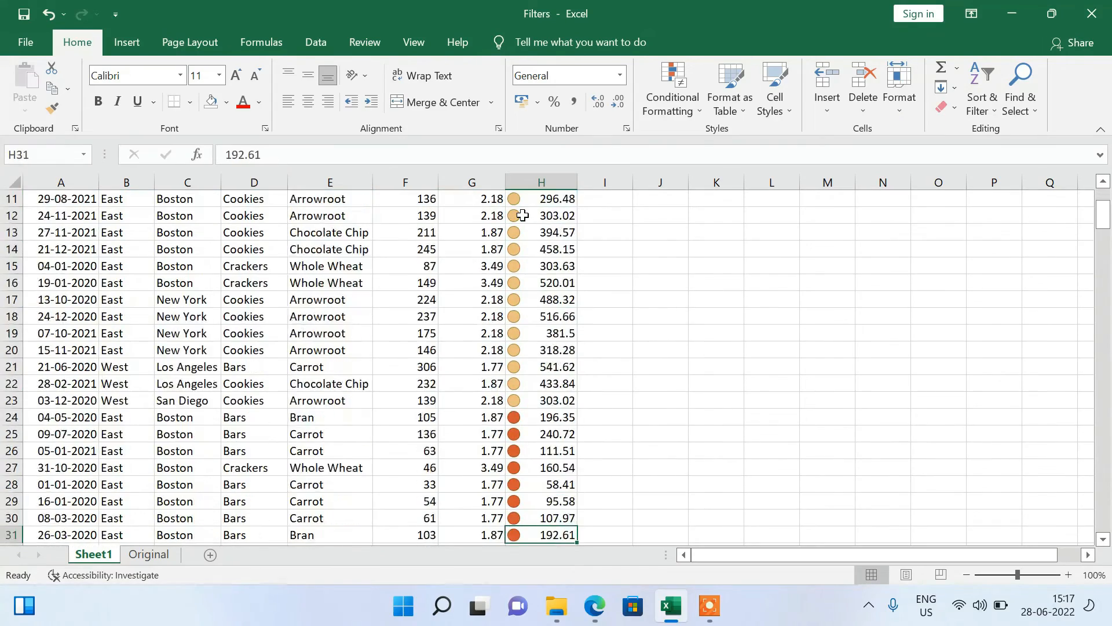
key(Down)
key(Down)
key(Down)
key(Down)
key(Down)
key(Down)
key(Down)
key(Down)
key(Down)
key(Down)
key(Down)
key(Down)
key(Down)
key(Down)
key(Down)
key(Down)
key(Down)
key(Down)
key(Down)
key(Down)
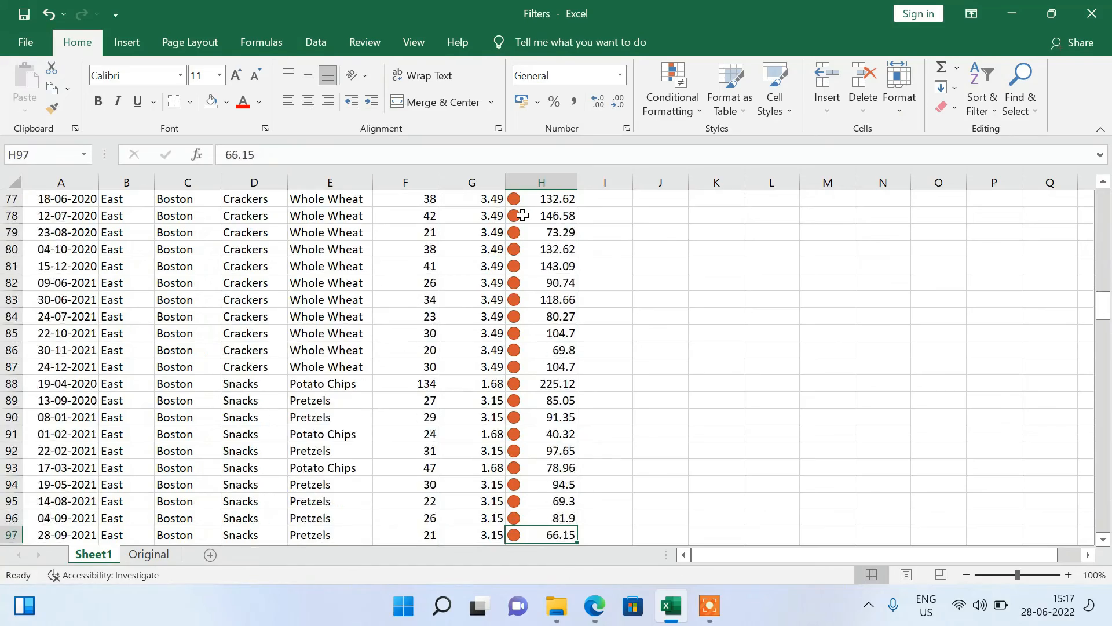
key(Down)
key(Down)
key(Down)
key(Down)
key(Down)
key(Down)
key(Down)
key(Down)
key(Down)
key(Down)
key(Down)
key(Down)
key(Down)
key(Down)
key(Down)
key(Down)
key(Down)
key(Down)
key(Down)
key(Down)
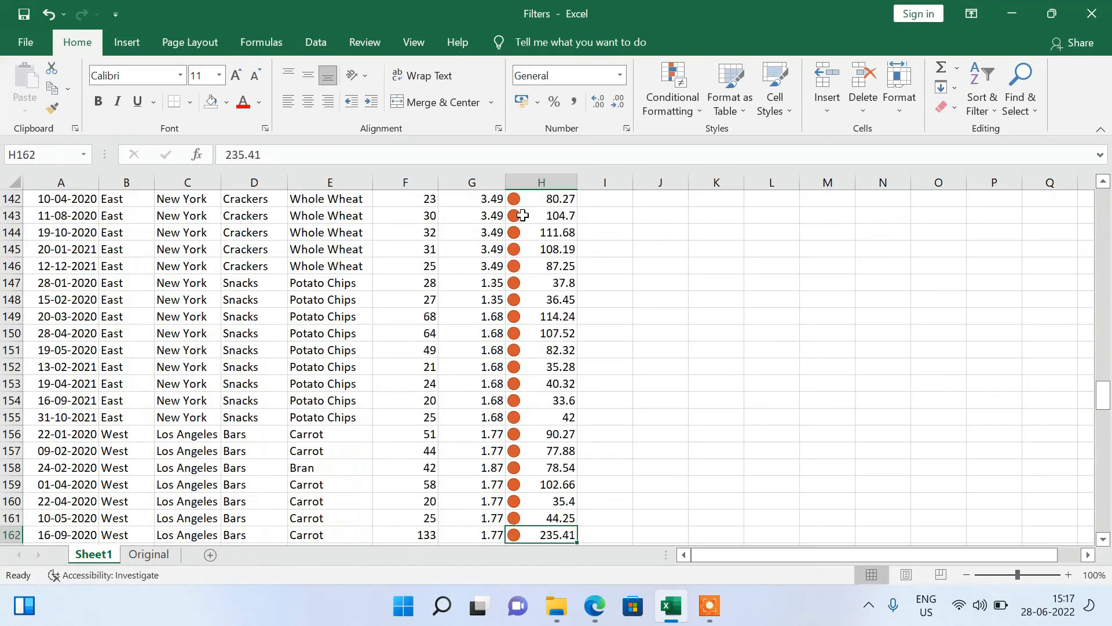
key(ctrl+Up)
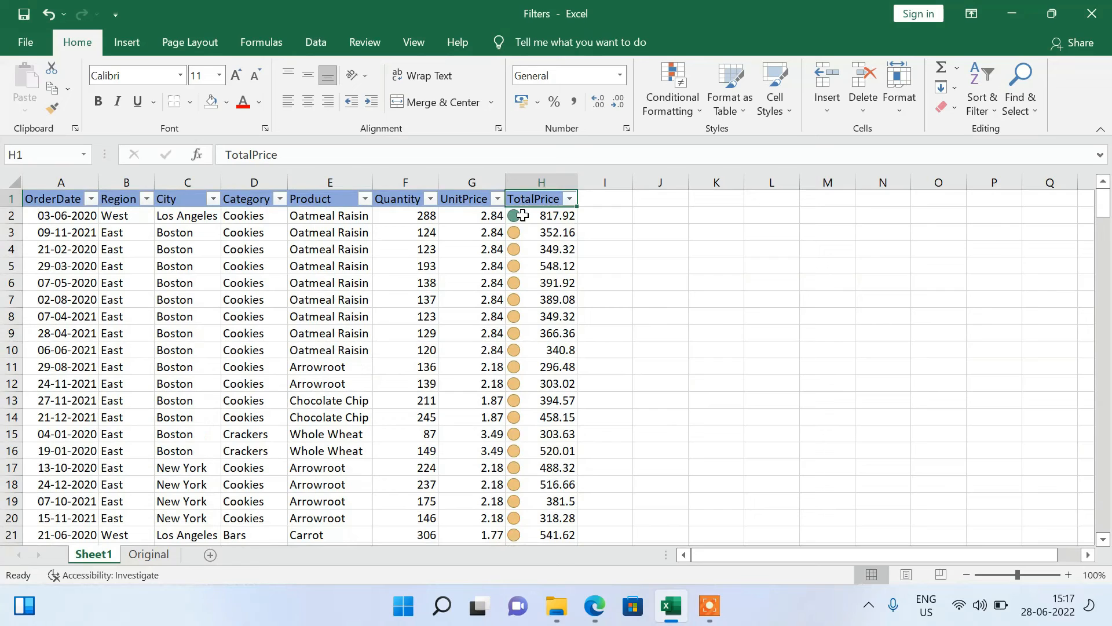
key(Down)
key(Left)
key(Left)
key(Left)
key(Left)
key(Left)
key(Left)
key(Left)
key(Up)
key(ctrl+shift+Right)
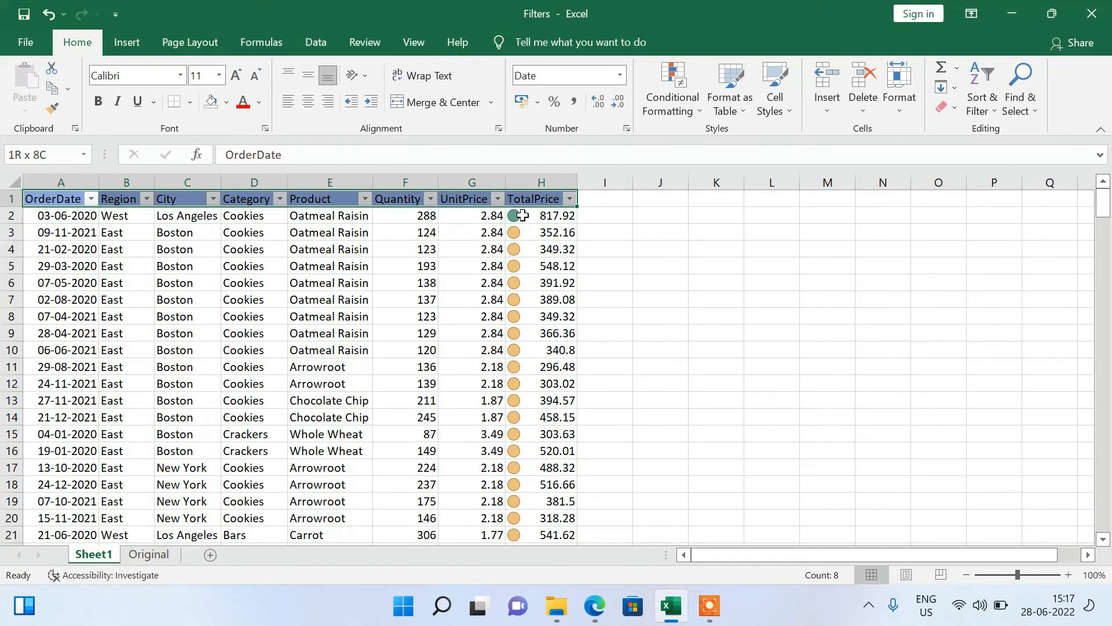
key(ctrl+shift+Down)
key(ctrl+Home)
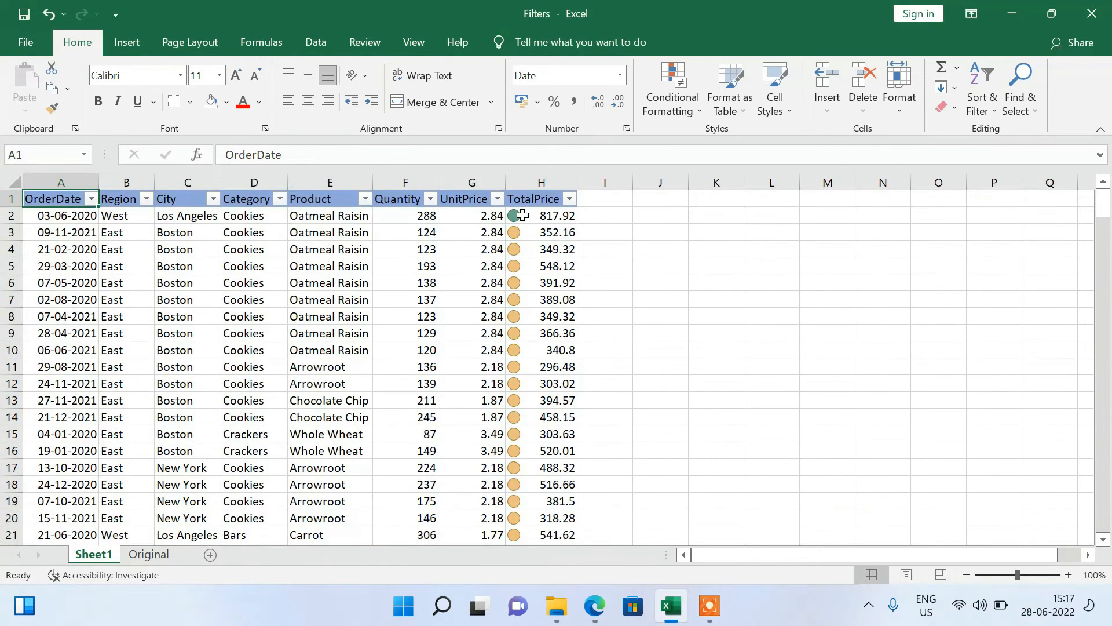
click(318, 379)
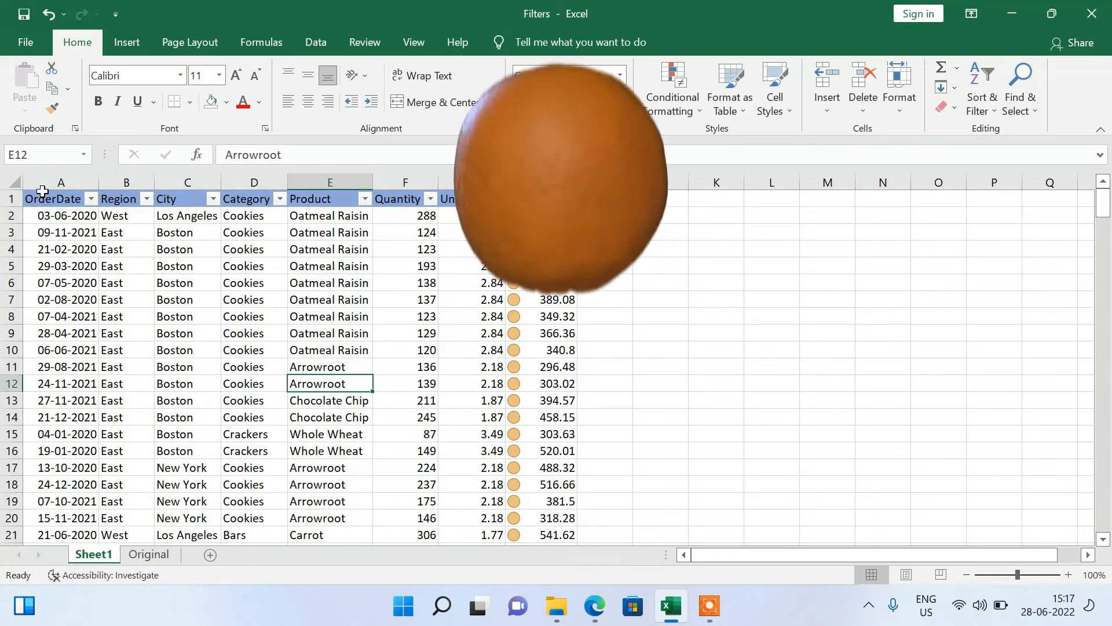
drag(61, 183, 468, 167)
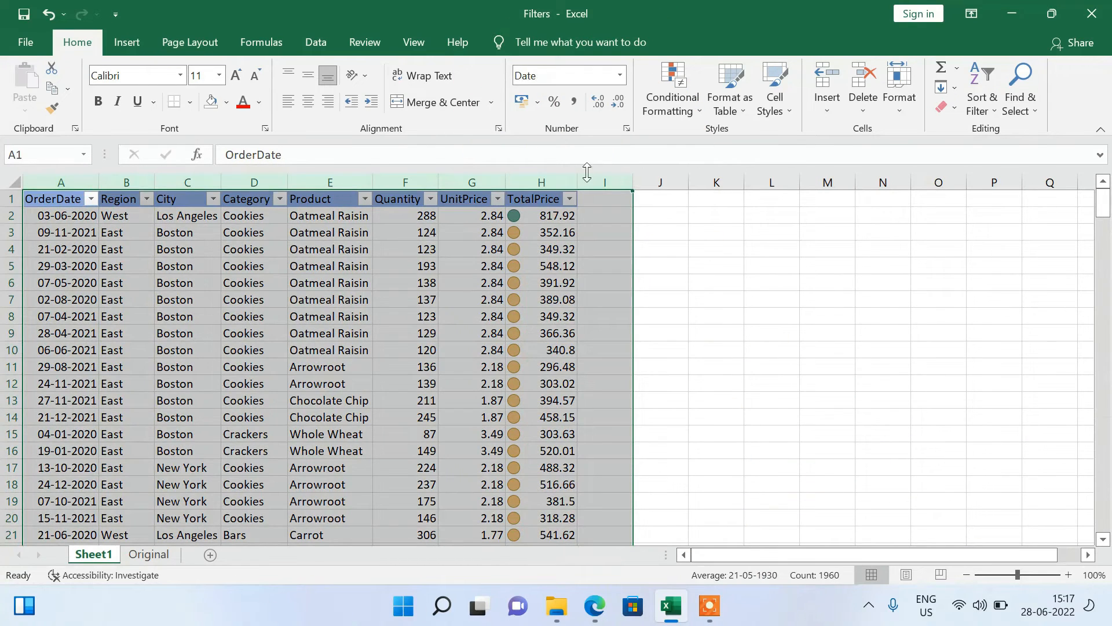
click(301, 283)
click(99, 383)
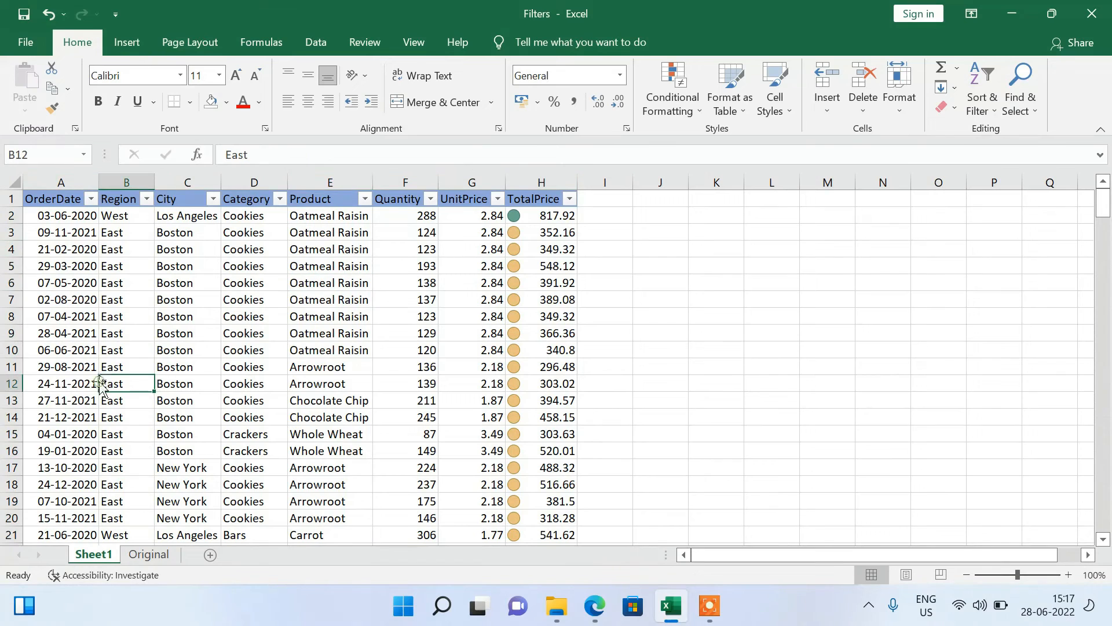
click(167, 371)
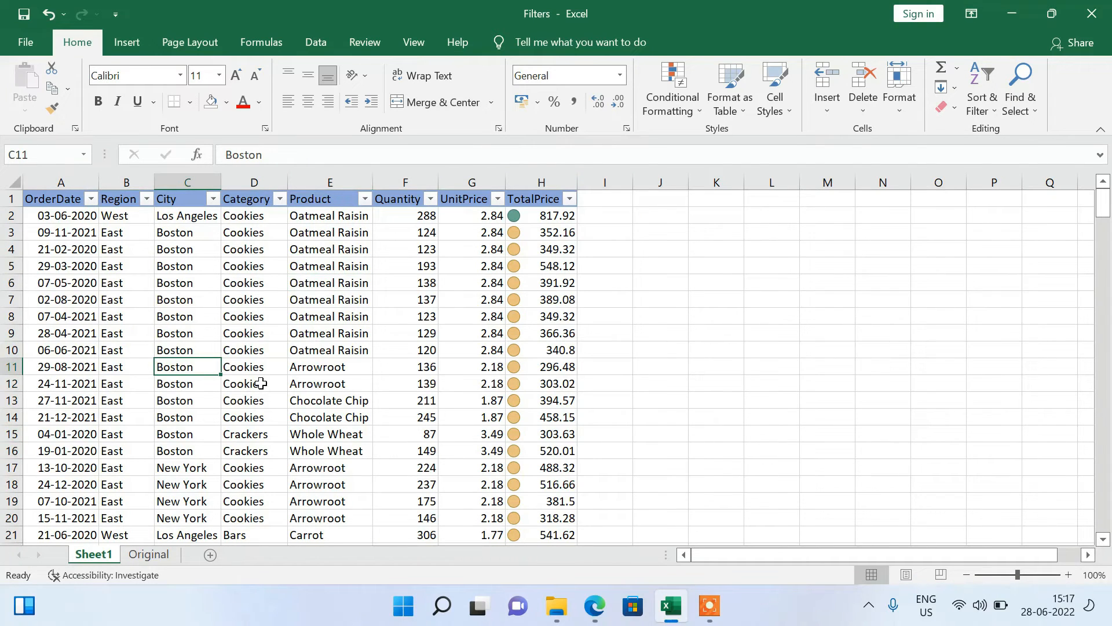
click(143, 346)
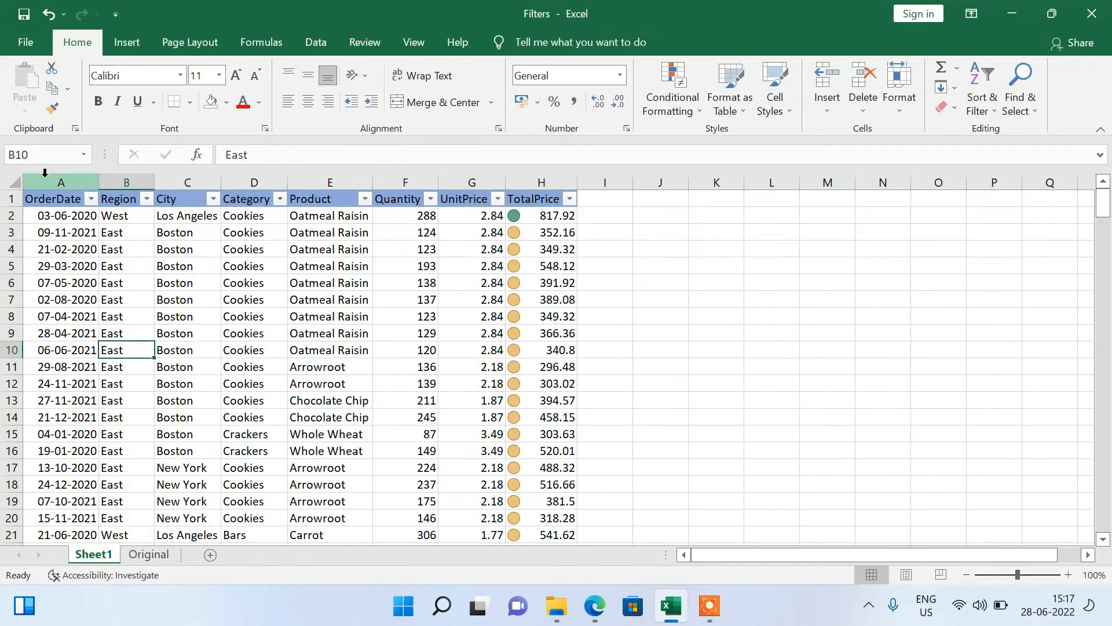
drag(45, 172, 565, 258)
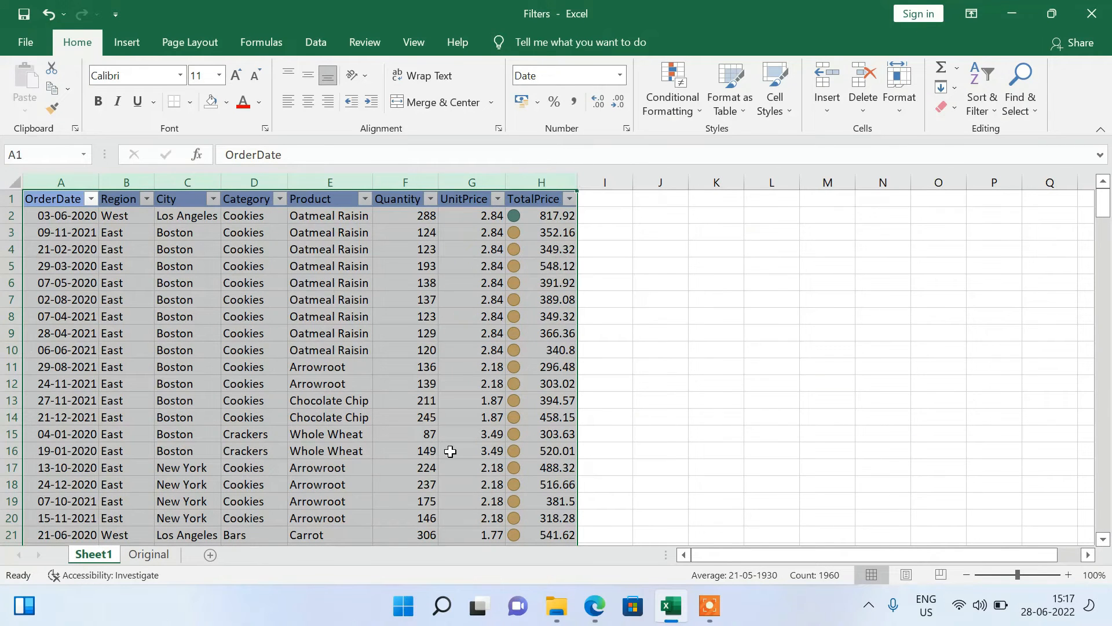
click(42, 286)
drag(50, 179, 534, 180)
Try to open the custom sort settings with only the empty cell P9 outside the order table selected.
click(1007, 330)
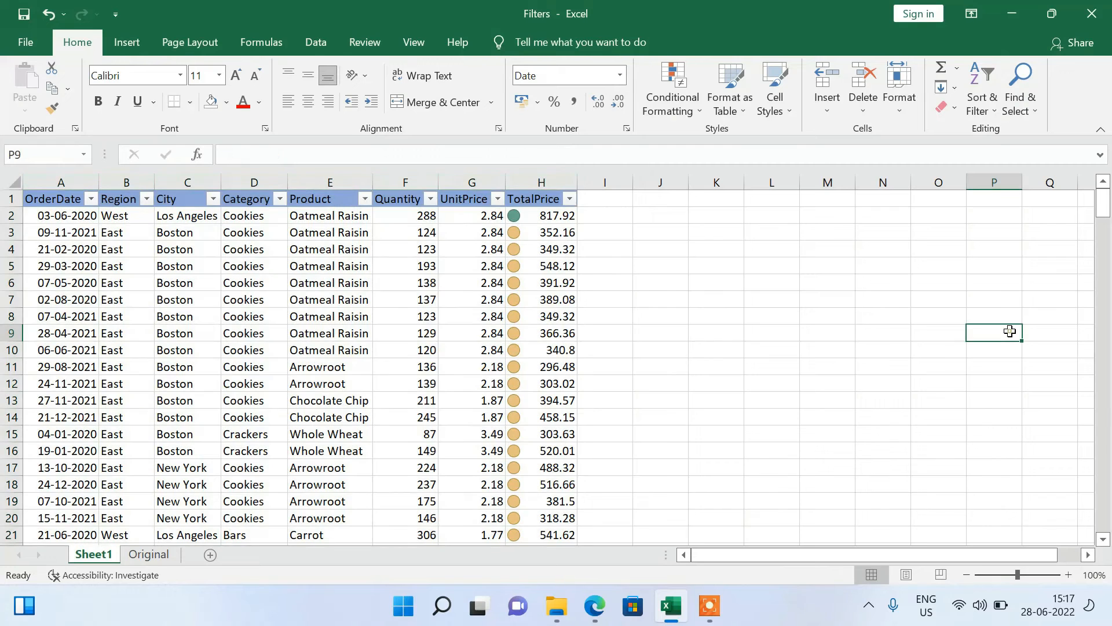
click(986, 79)
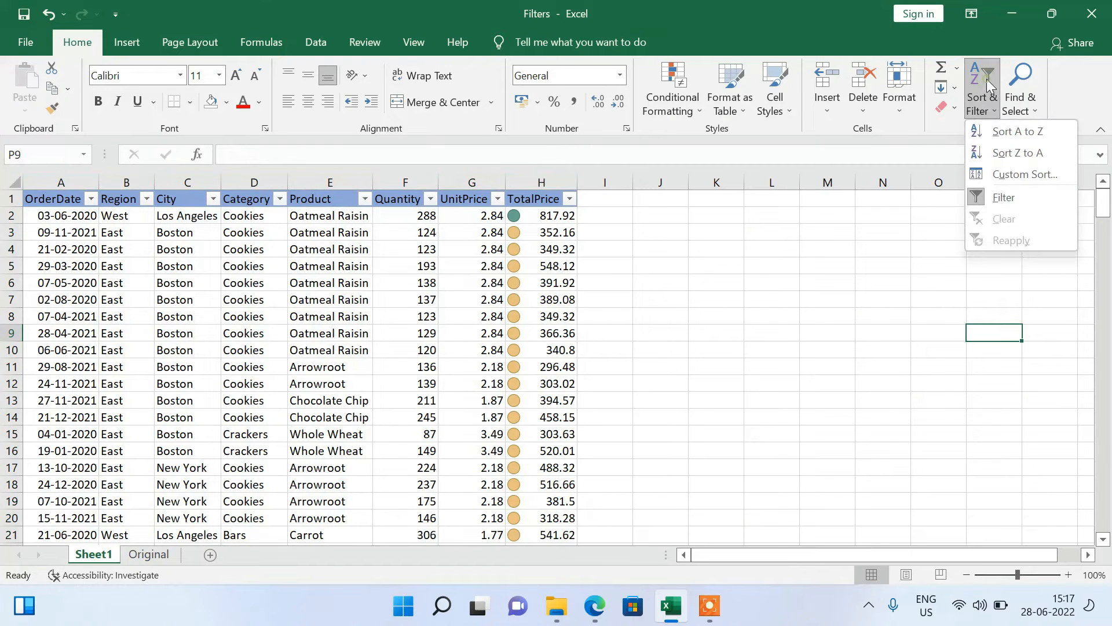
click(1003, 168)
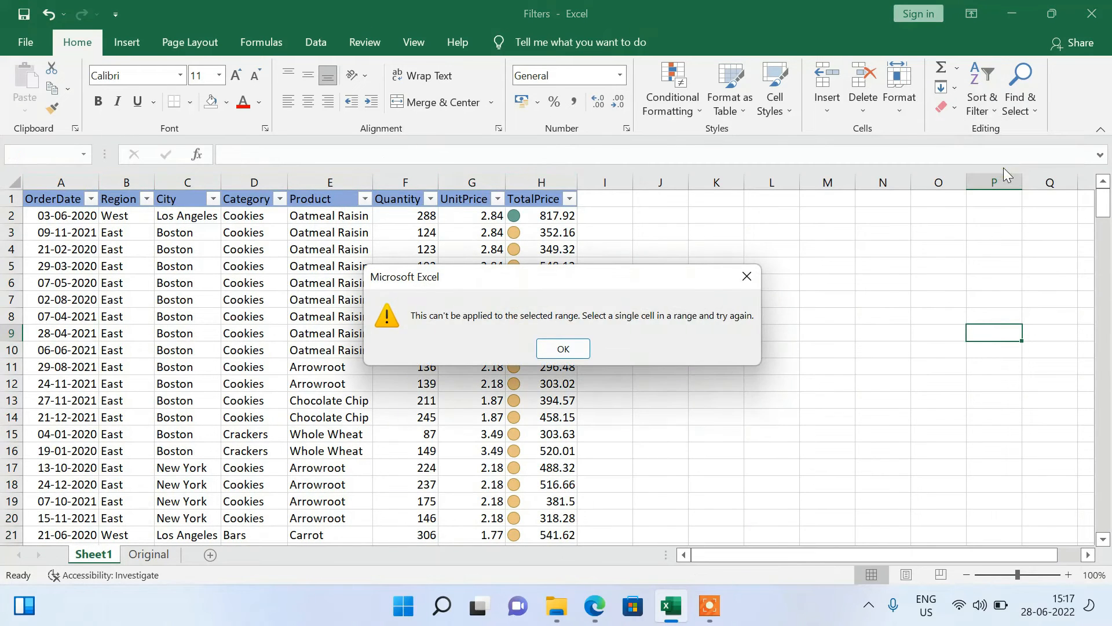
click(749, 278)
click(612, 232)
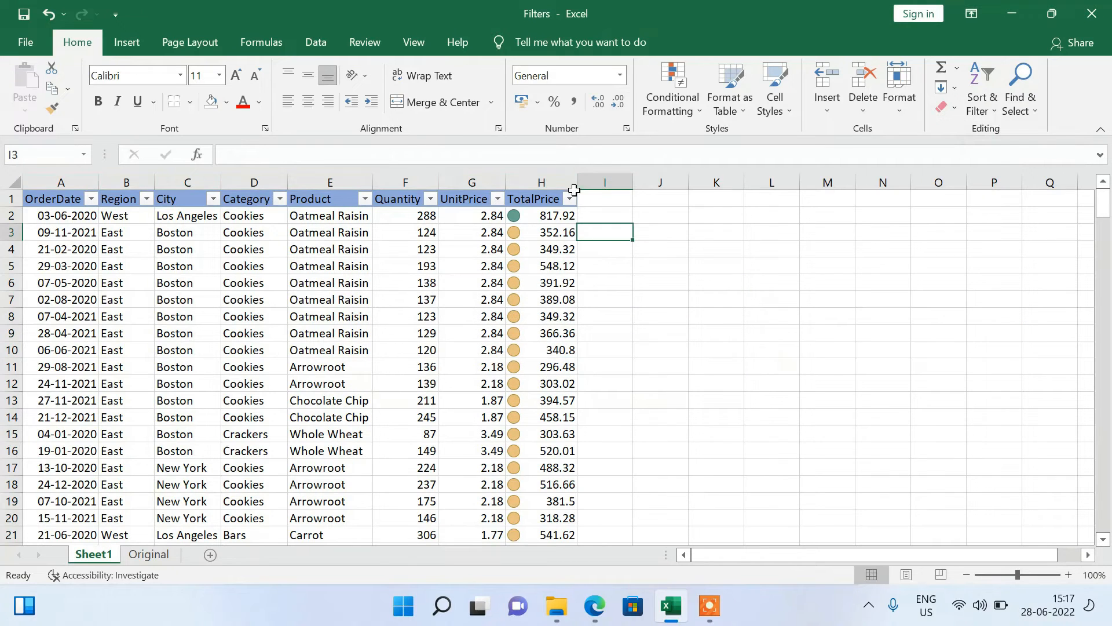
click(122, 204)
click(34, 195)
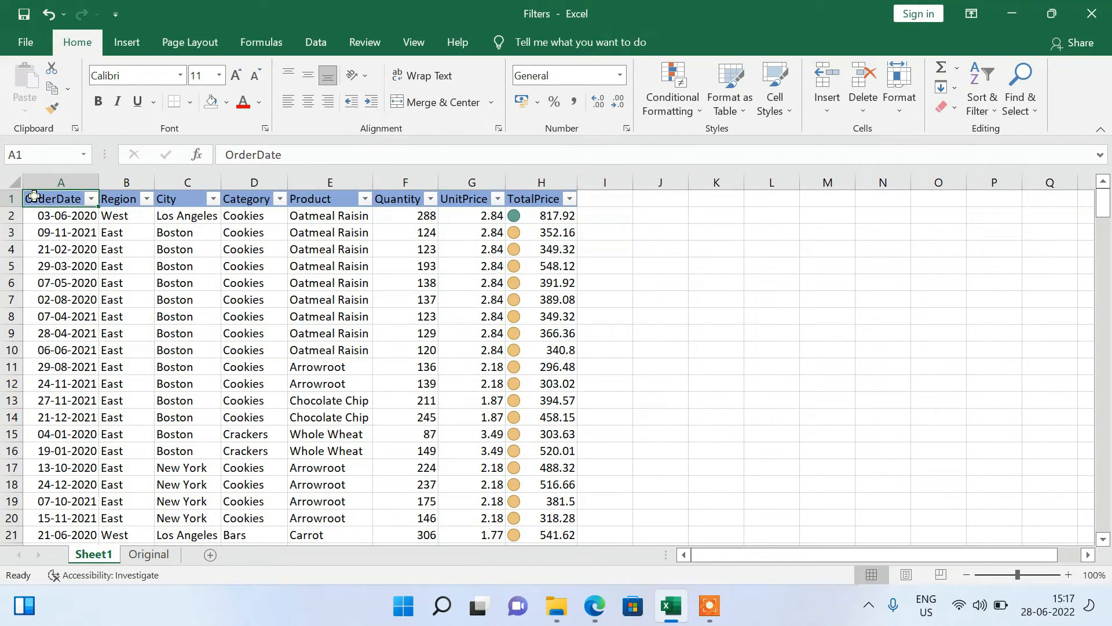
click(62, 371)
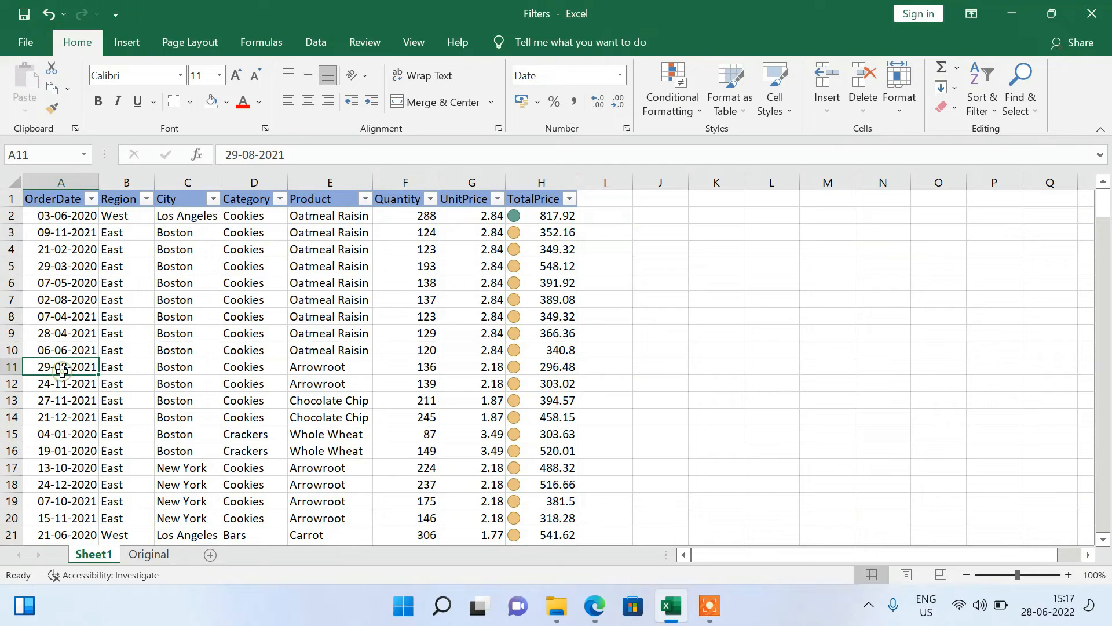
Switch to the Original worksheet to view the order data without filters and icons, and select cell B7.
click(132, 557)
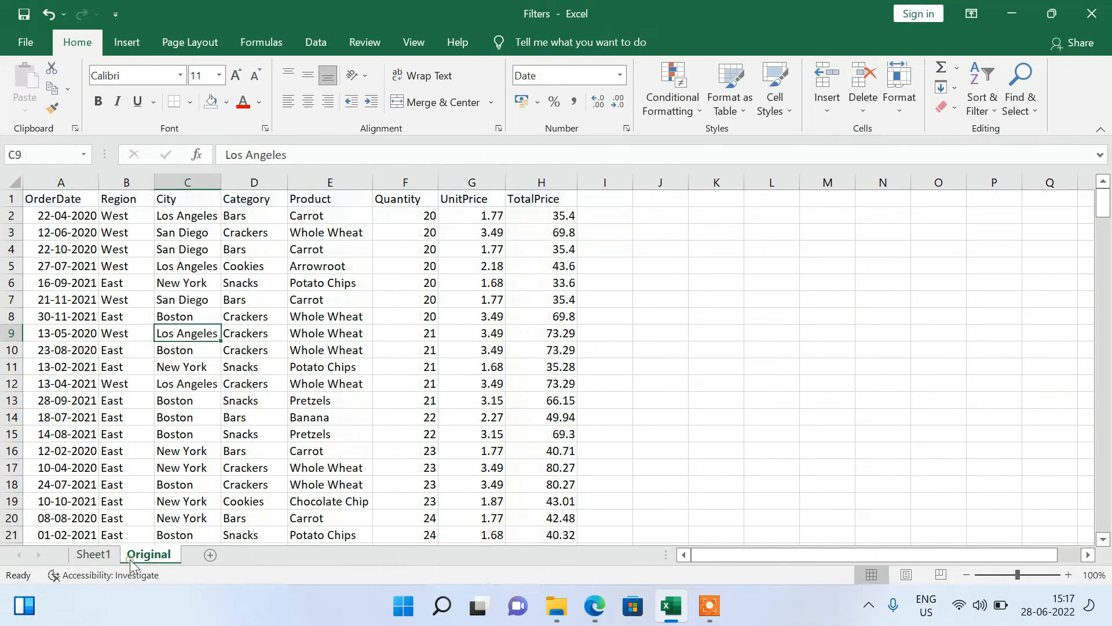
click(11, 199)
click(151, 305)
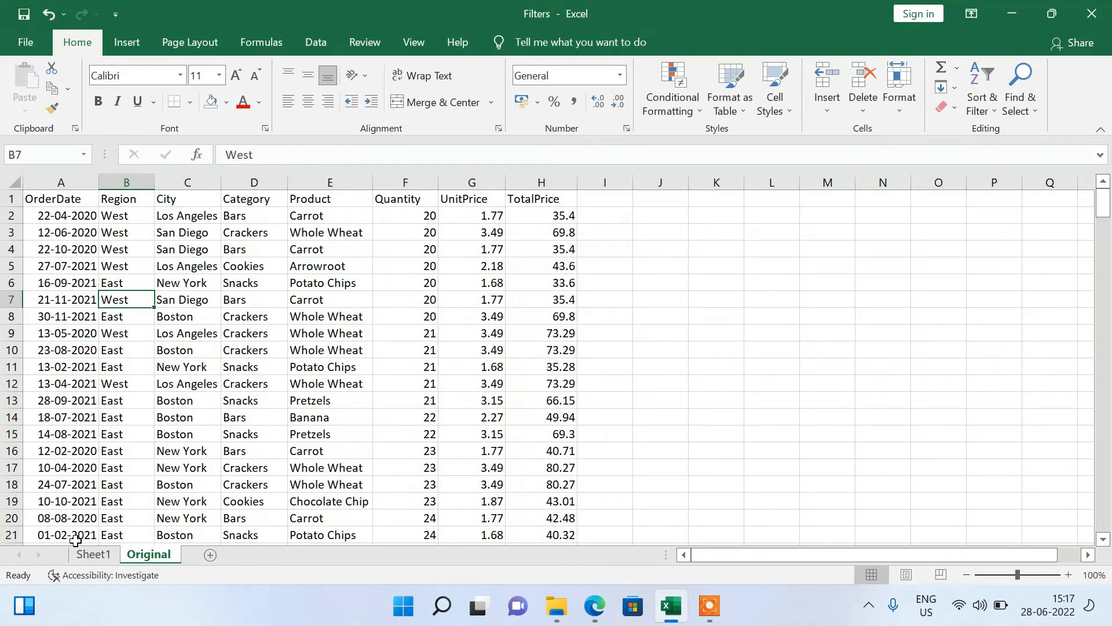
Switch to Sheet1 and insert an empty column before the OrderDate column.
click(95, 555)
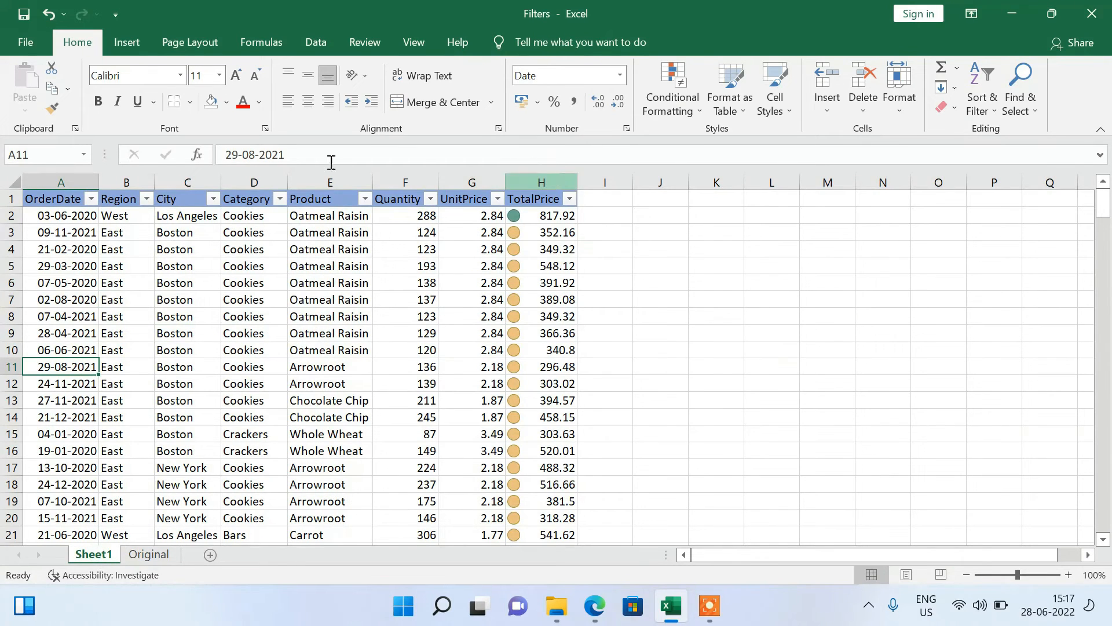
click(60, 183)
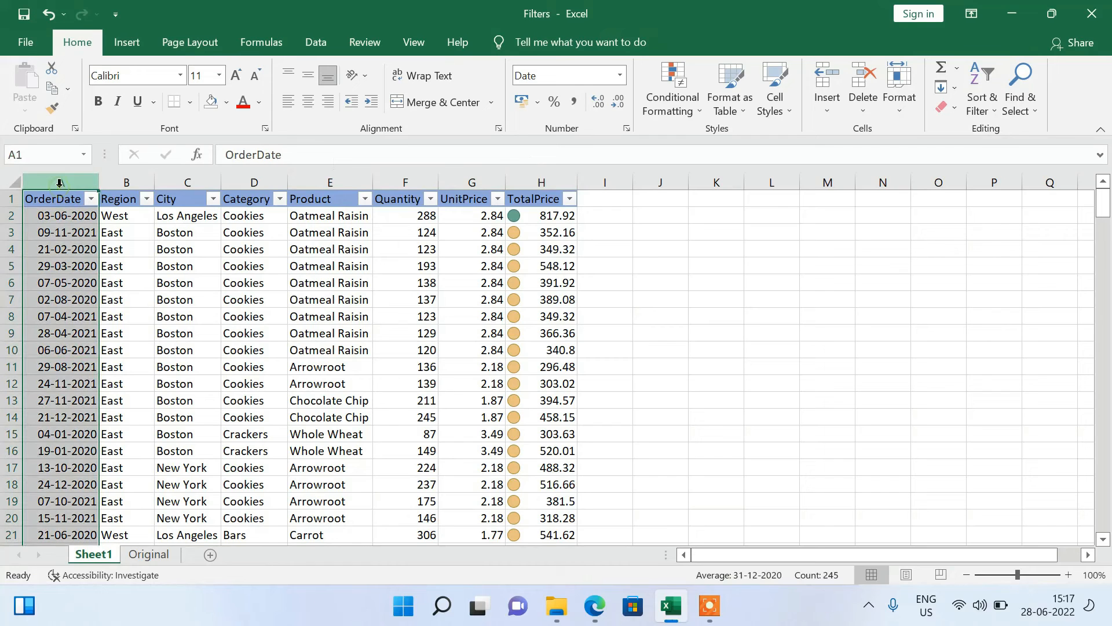
right_click(60, 184)
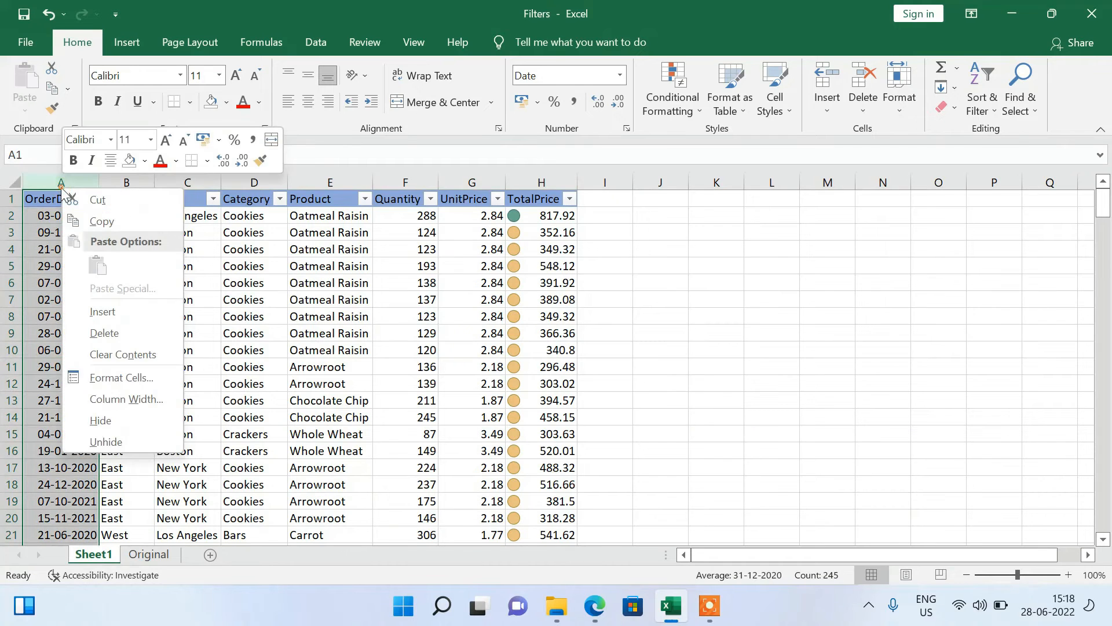
click(103, 301)
Enter the header "Sr. No" in cell A1 of the new column.
click(53, 216)
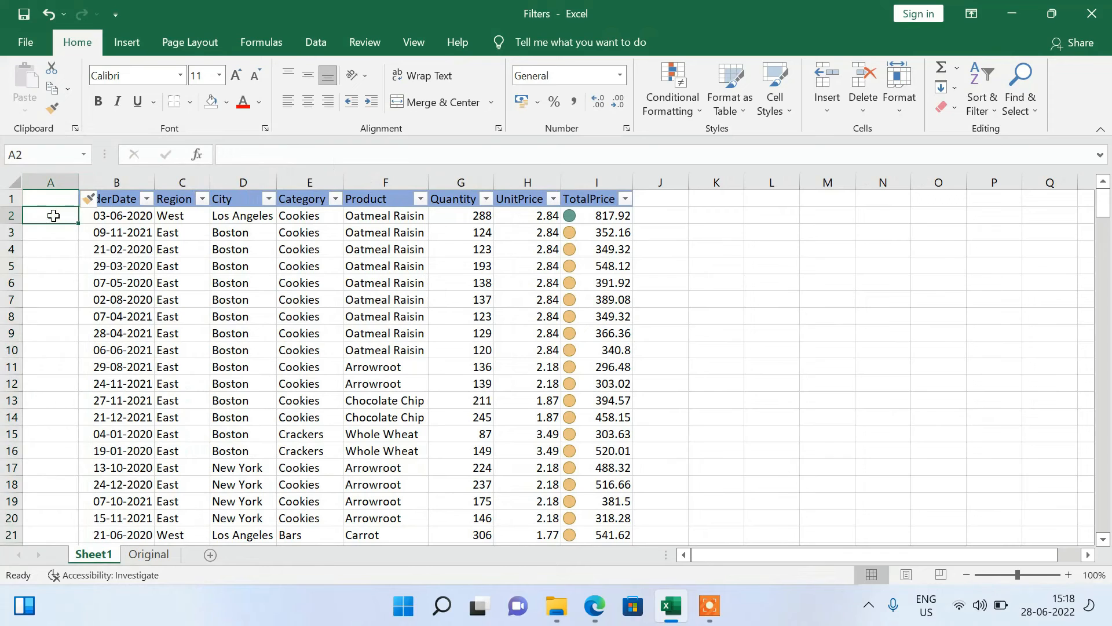
key(Up)
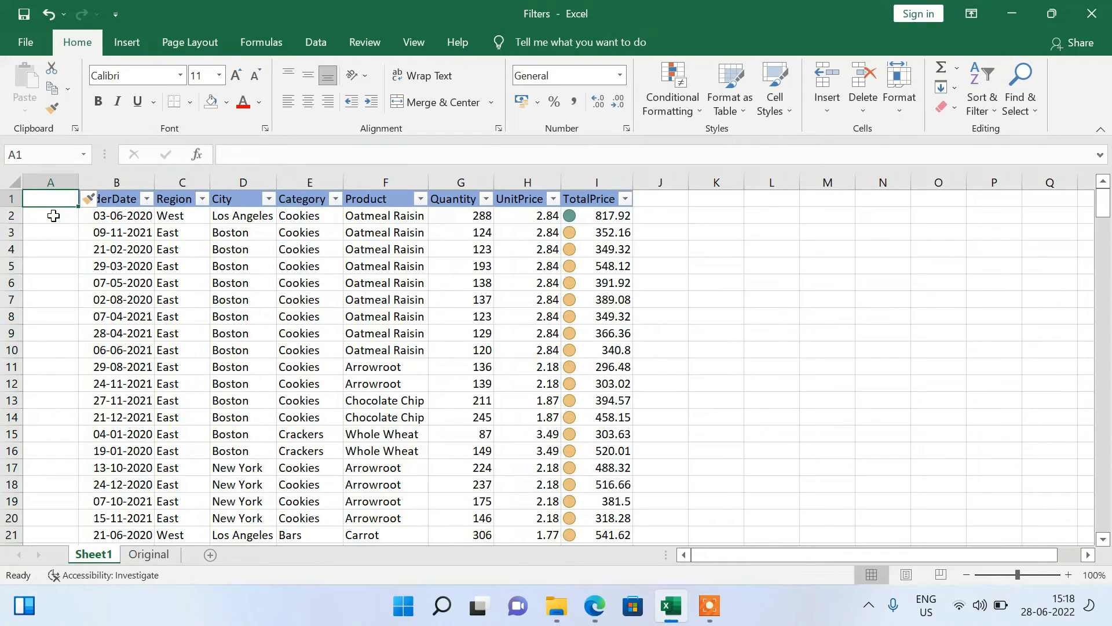
click(54, 215)
text(sr.)
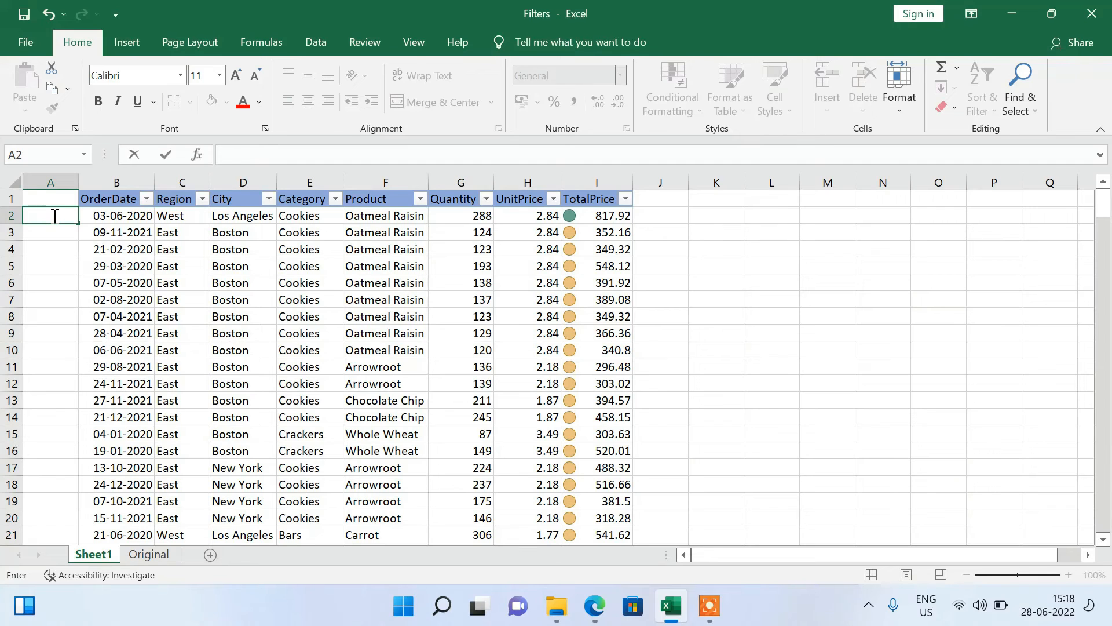
key(Up)
text(Sr)
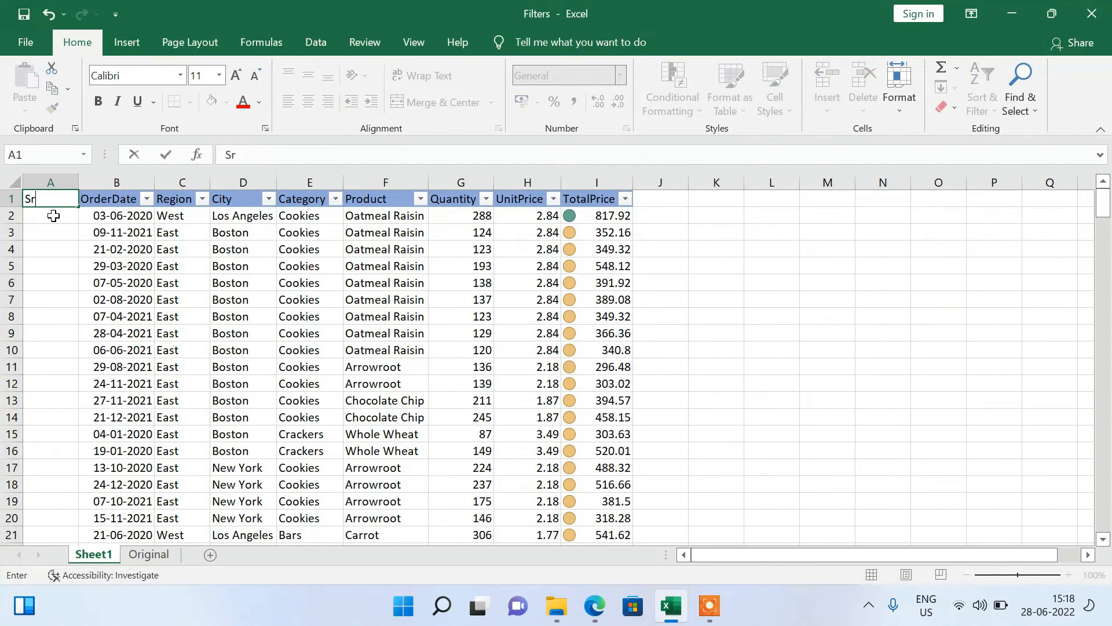
key(Return)
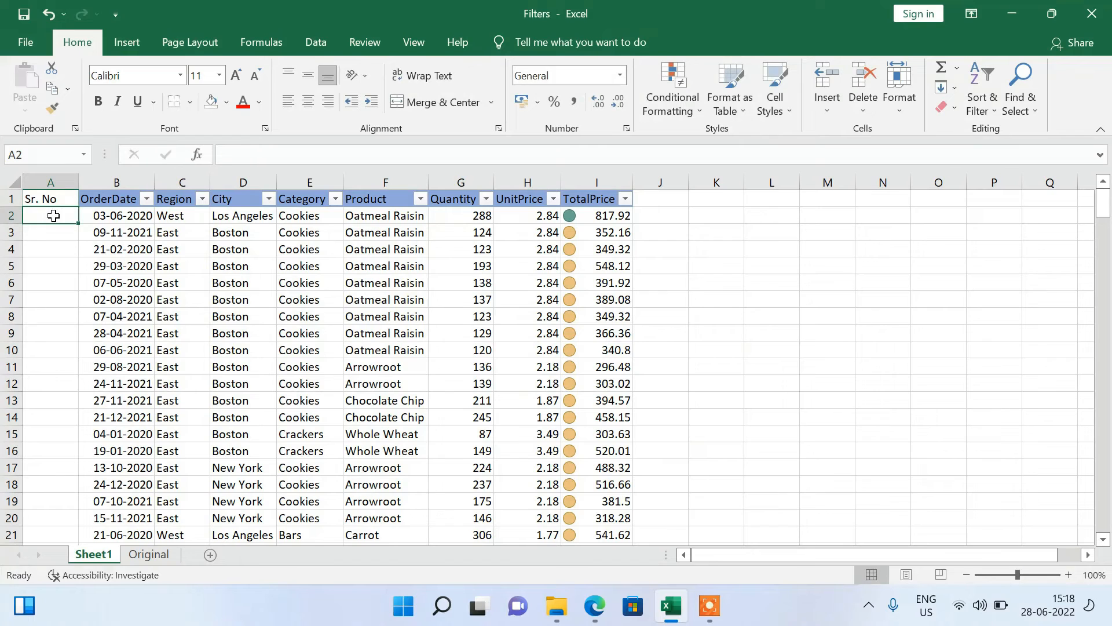
Enter the serial numbers 1, 2 and 3 in cells A2 to A4.
text(1)
key(Return)
text(2)
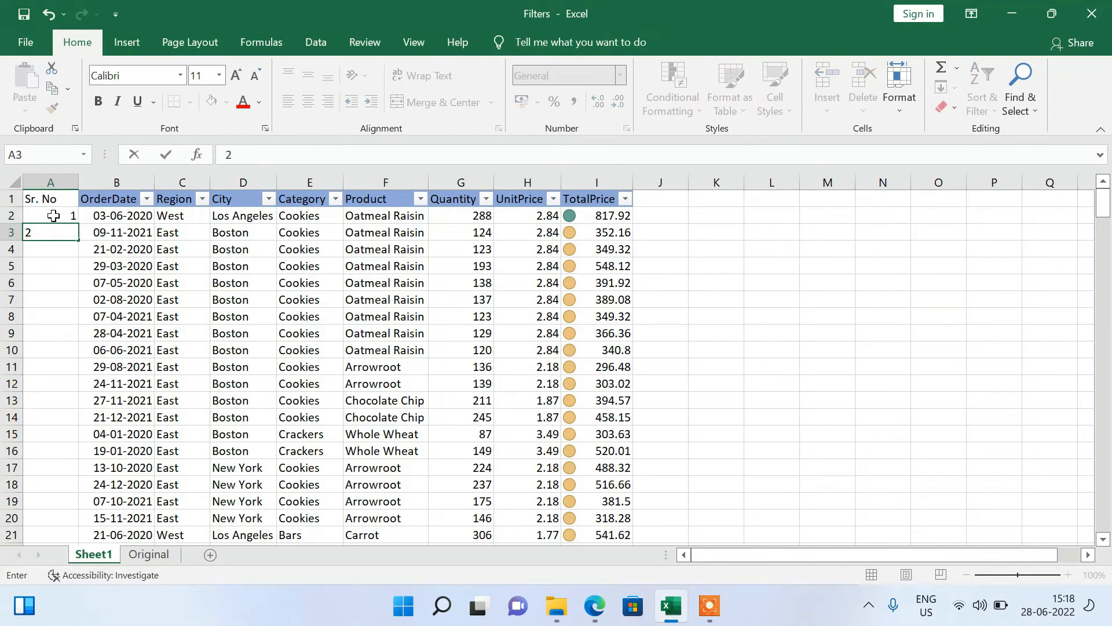
key(Return)
text(3)
key(Return)
Extend the number series from A2:A4 down the Sr. No column to the last order row.
click(54, 216)
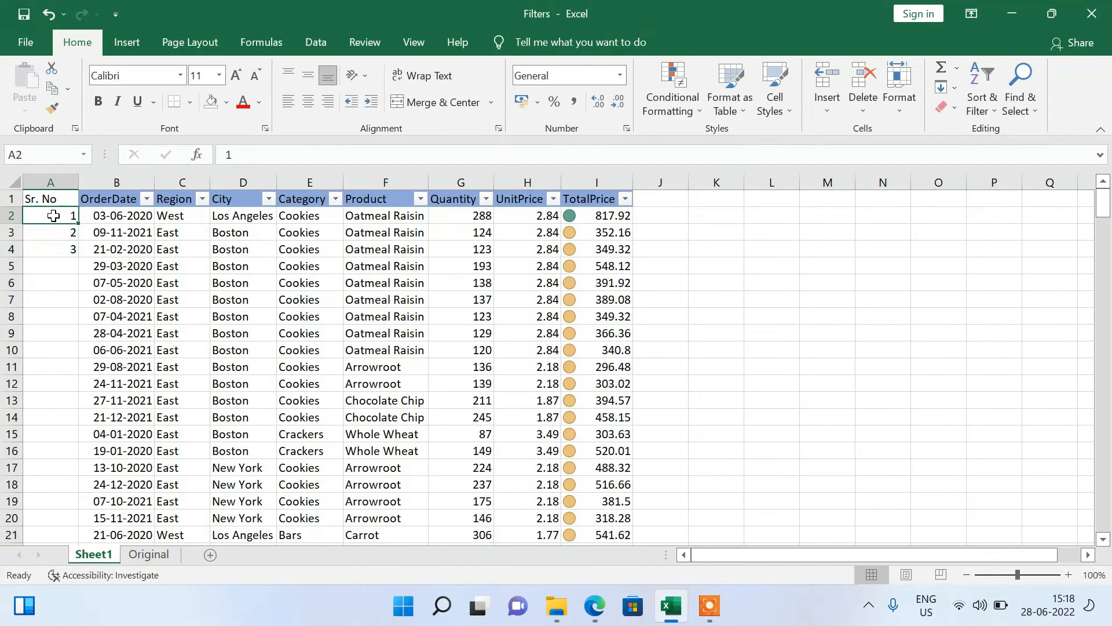
key(shift+Down)
key(shift+Down)
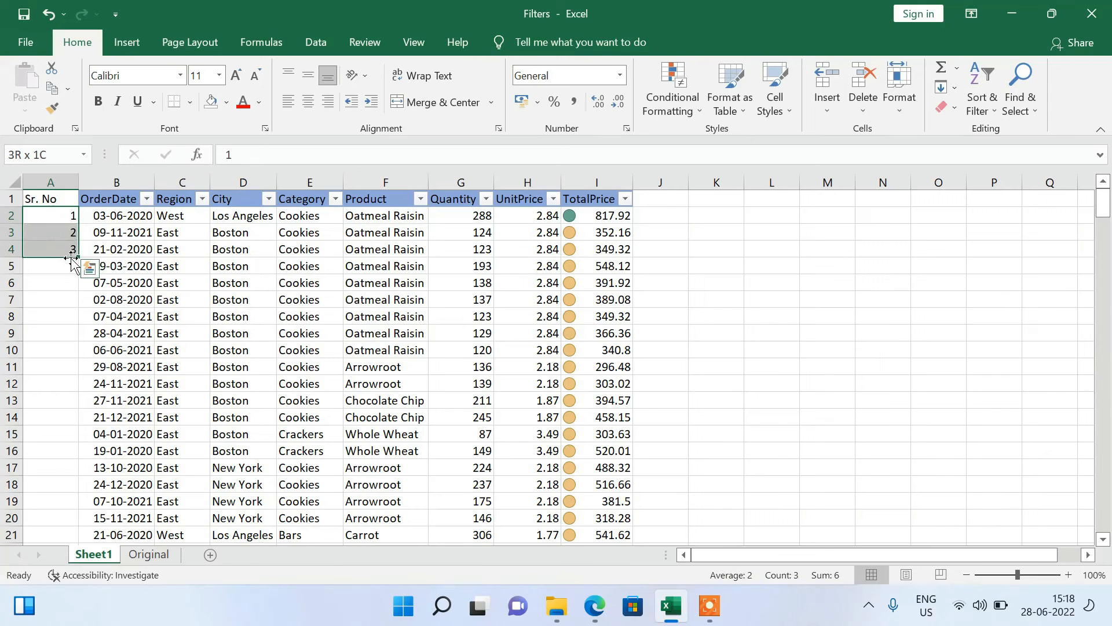
double_click(77, 258)
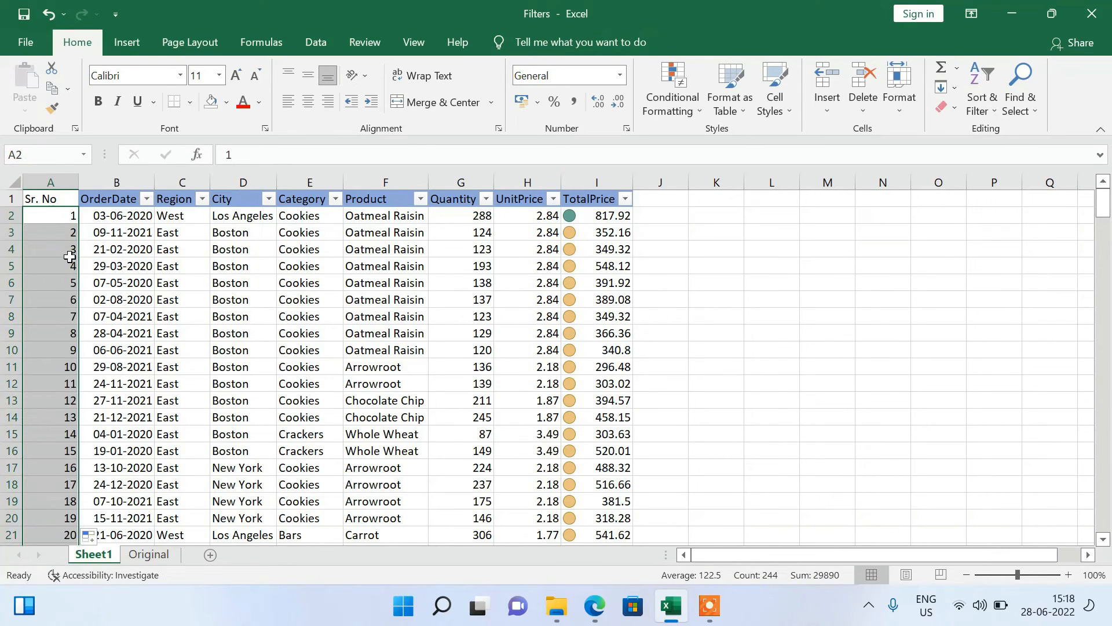
Examine the Sr. No numbering down to its last row and check the full extent of the order table.
click(56, 216)
key(ctrl+Down)
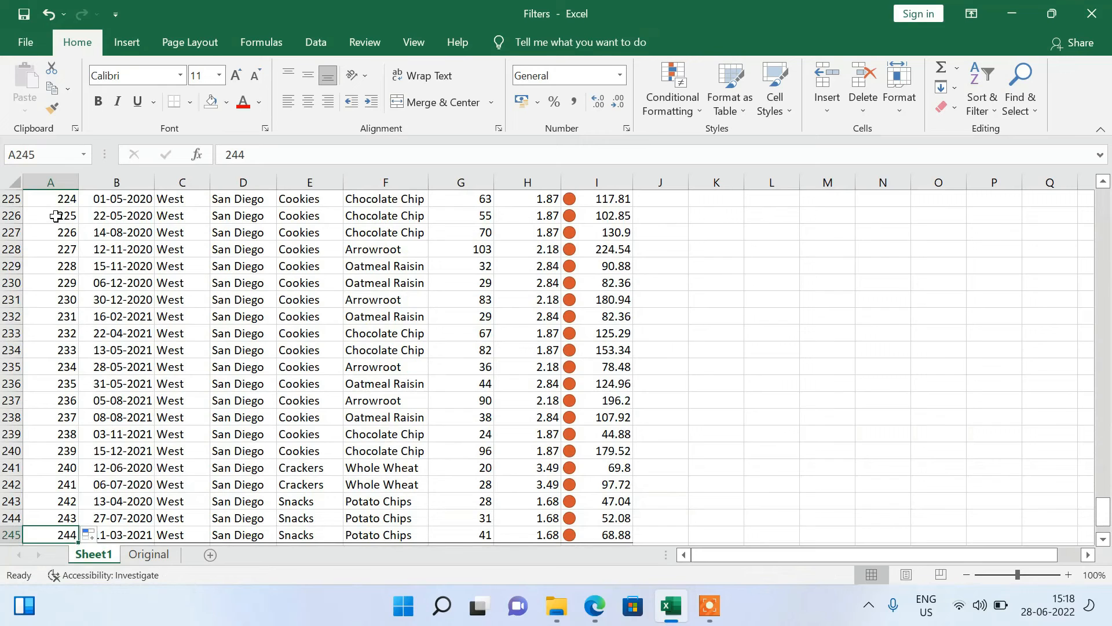
key(ctrl+Down)
key(ctrl+Up)
key(ctrl+Up)
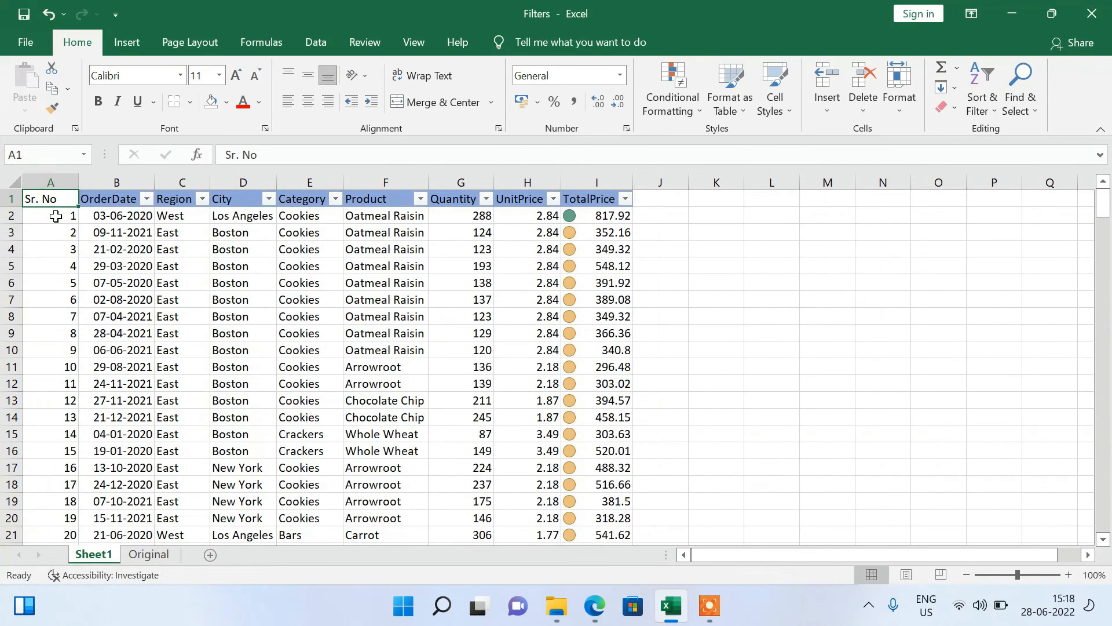
key(Down)
key(Down)
key(Down)
key(ctrl+Up)
key(ctrl+shift+Right)
key(ctrl+shift+Down)
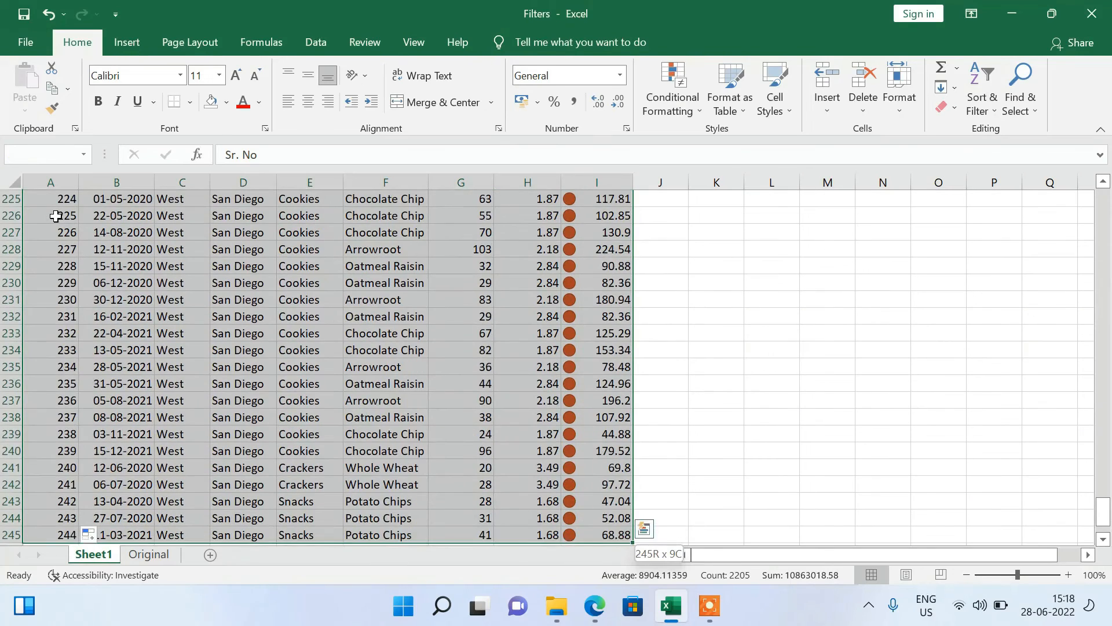
key(ctrl+Up)
key(Right)
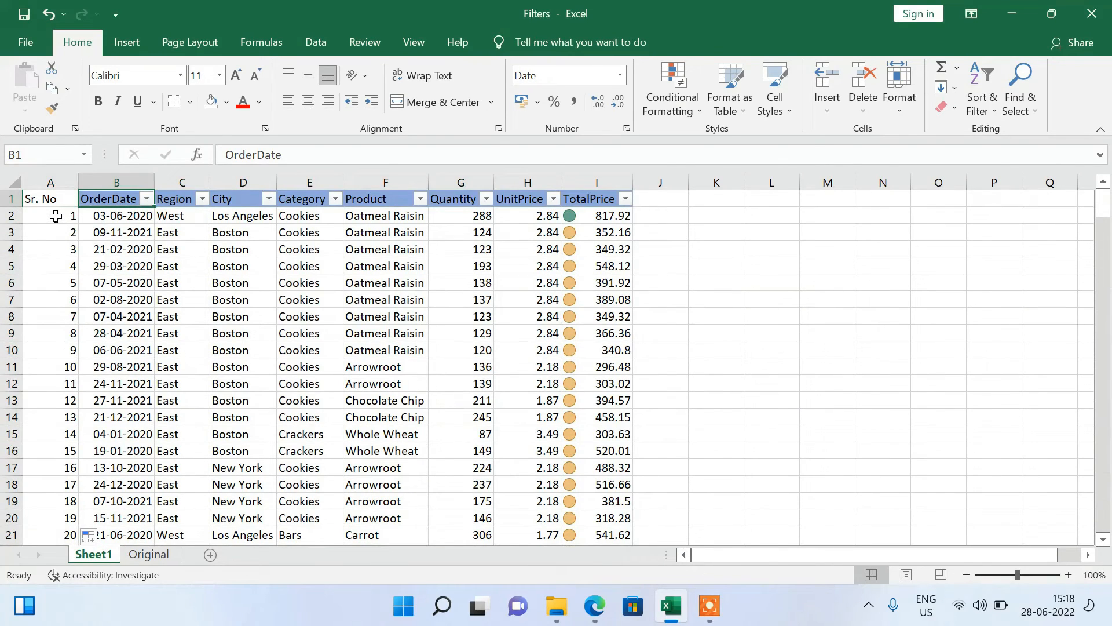
key(Left)
Copy the OrderDate header's formatting onto the Sr. No header with Format Painter.
click(108, 199)
click(52, 109)
click(47, 197)
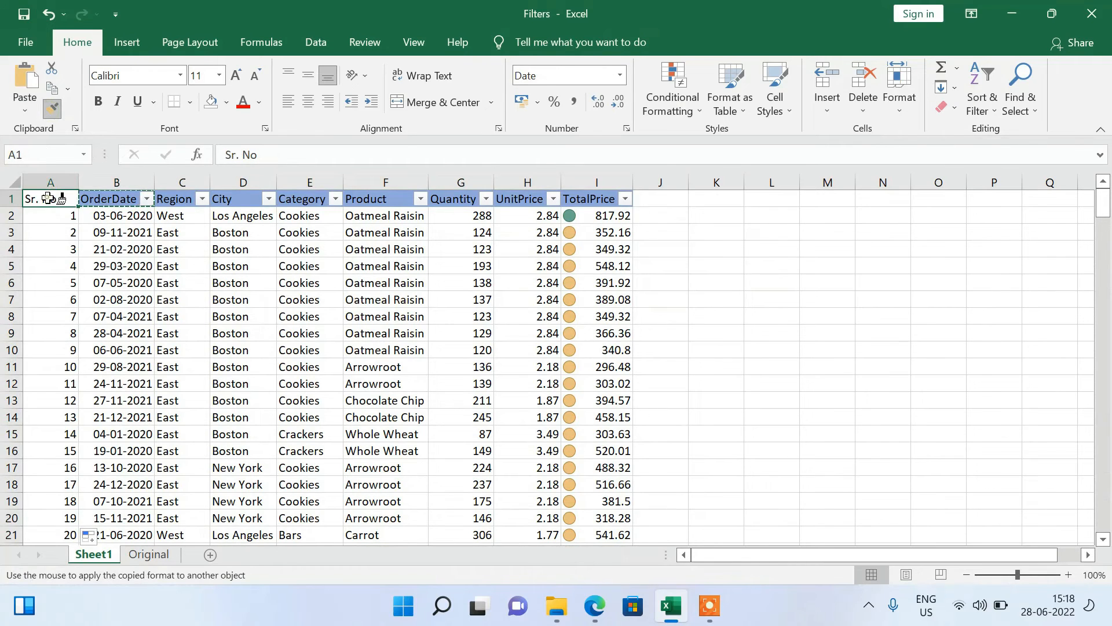
click(127, 248)
Remove the filters from the header row and reapply them across all headers from Sr. No to TotalPrice.
click(45, 198)
key(ctrl+shift+Right)
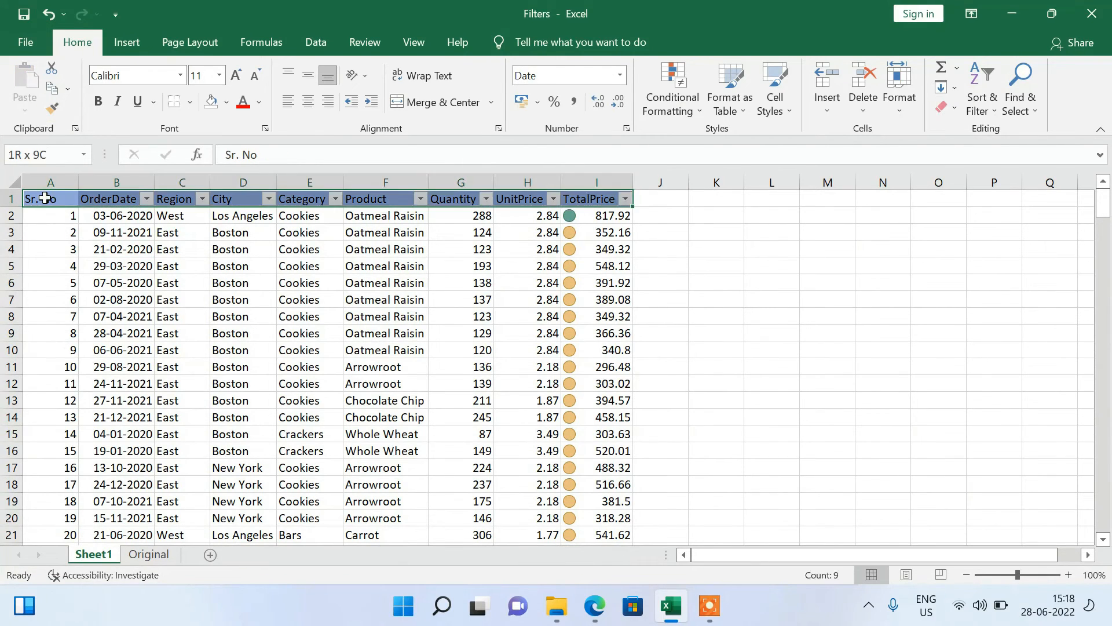
key(ctrl+shift+l)
key(alt)
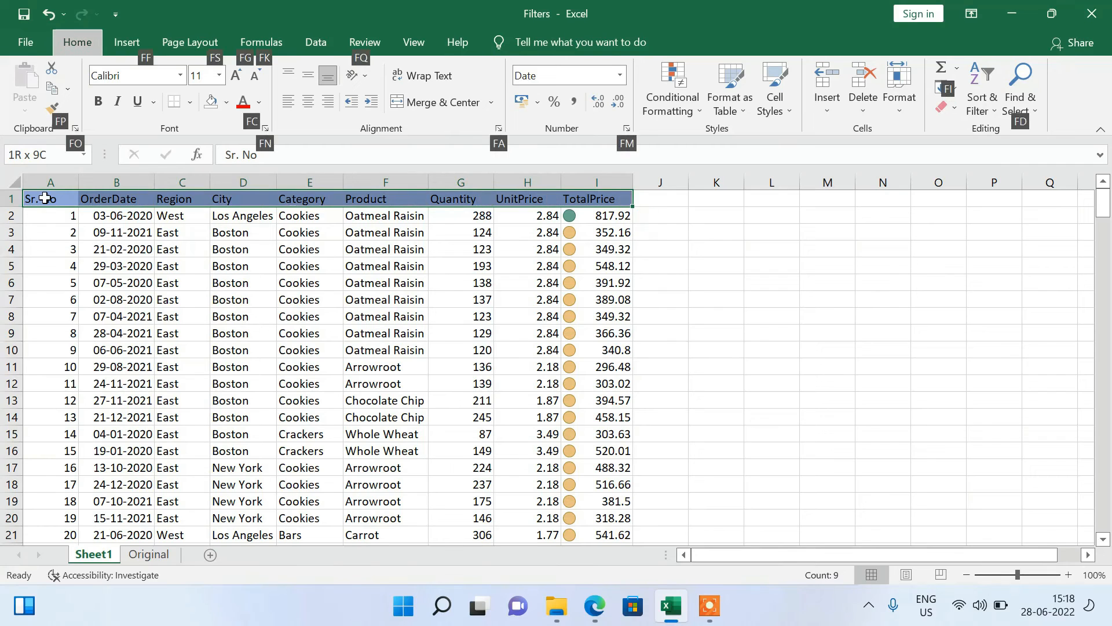
key(alt)
key(ctrl+shift+l)
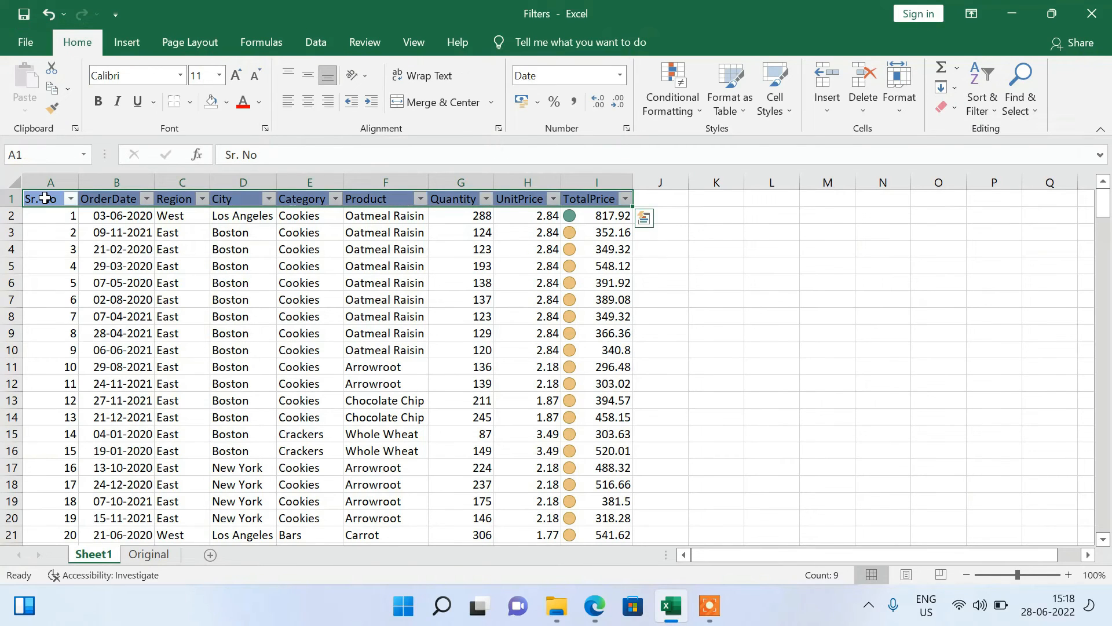
key(Down)
key(Up)
key(ctrl+Right)
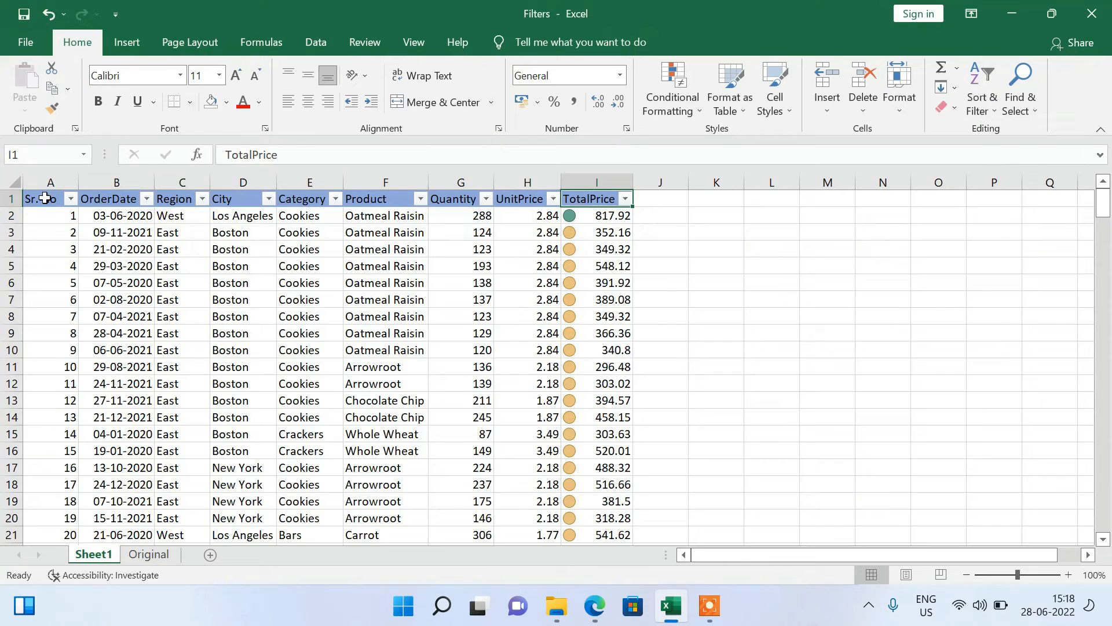
click(117, 180)
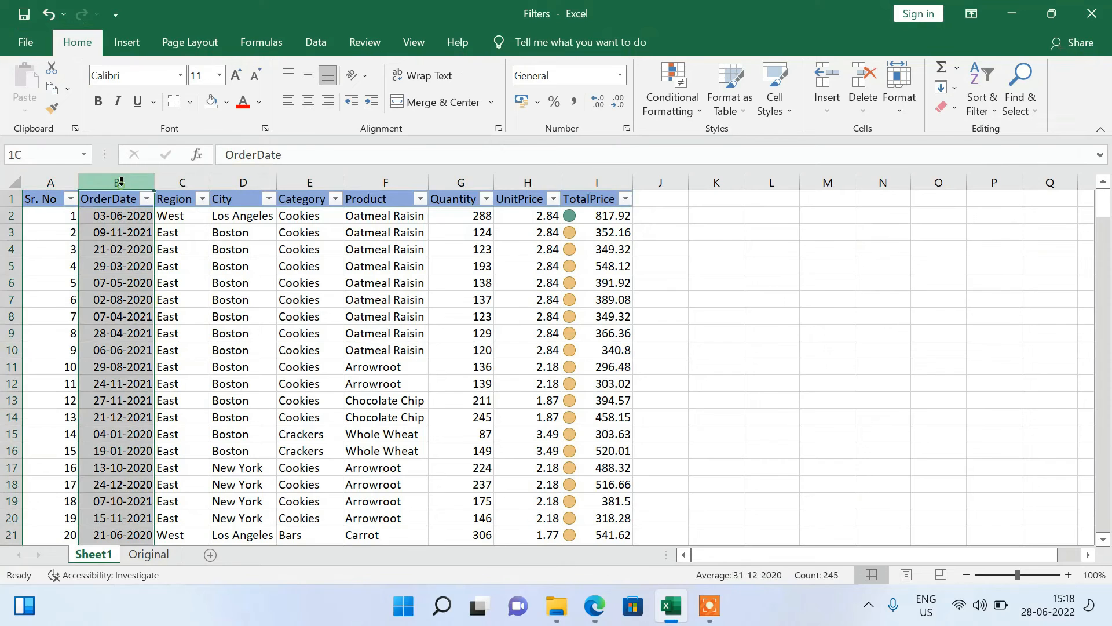
click(977, 104)
click(727, 263)
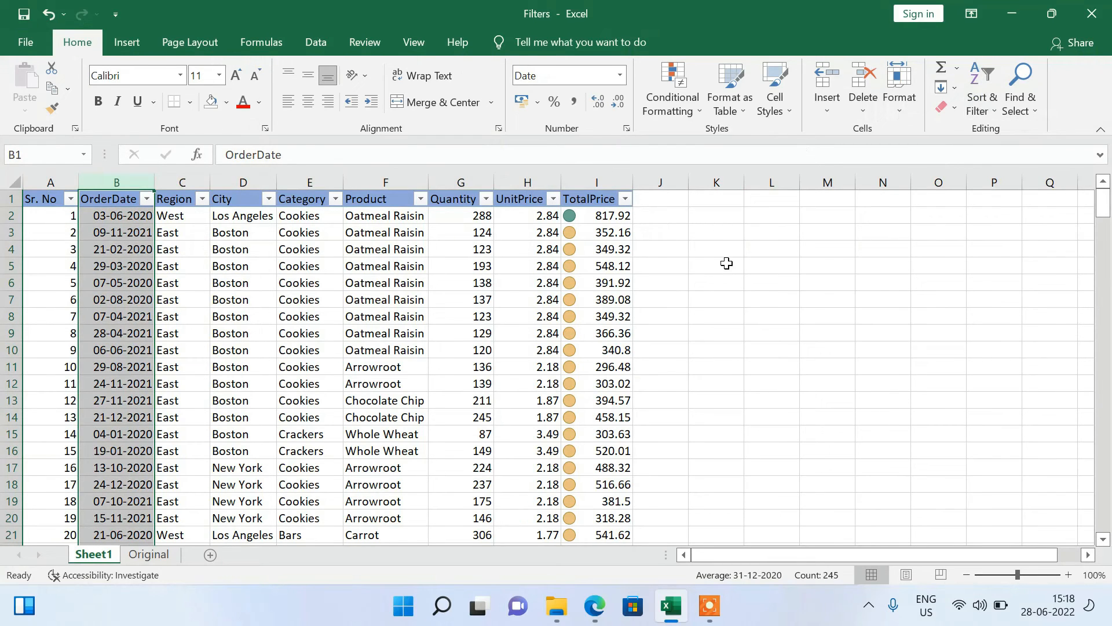
Open the custom sort settings for the whole order table and delete both existing TotalPrice icon levels.
click(38, 205)
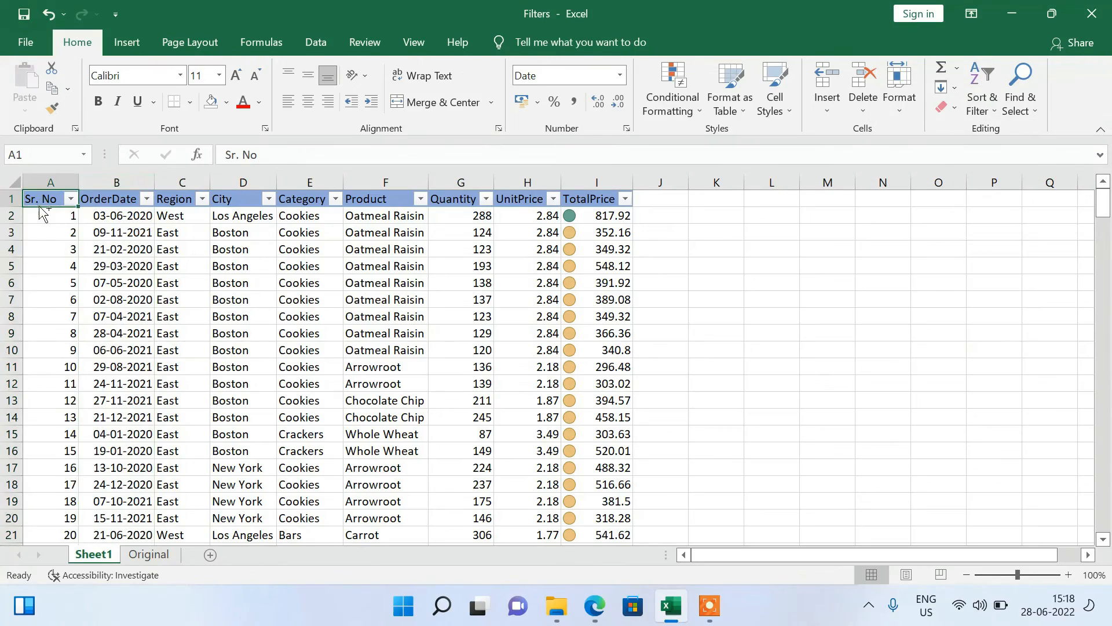
key(ctrl+shift+End)
click(983, 99)
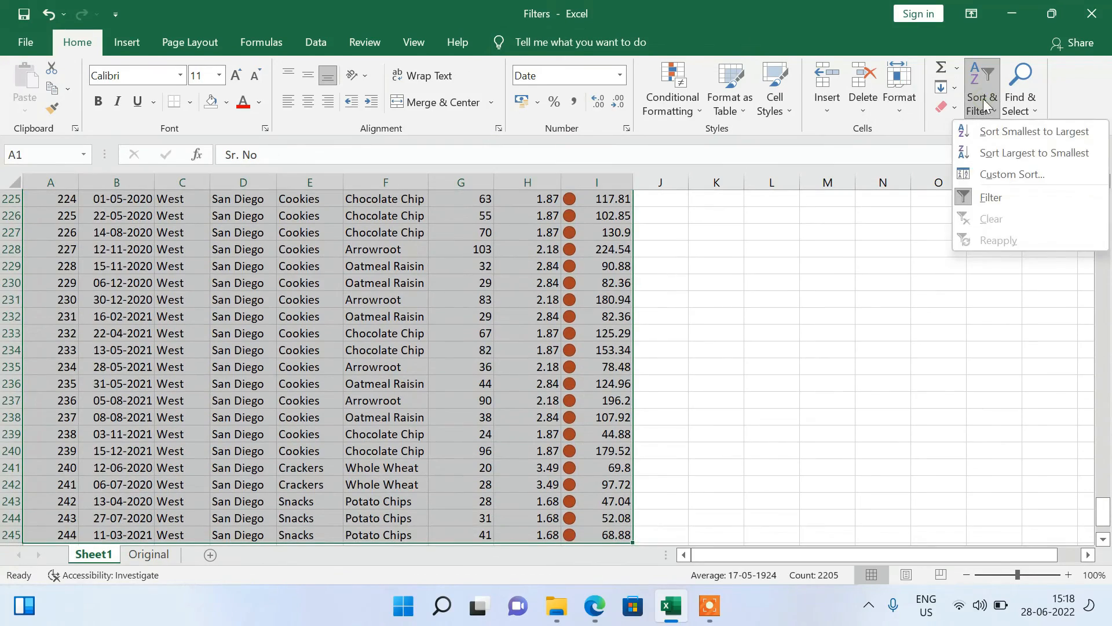
click(995, 176)
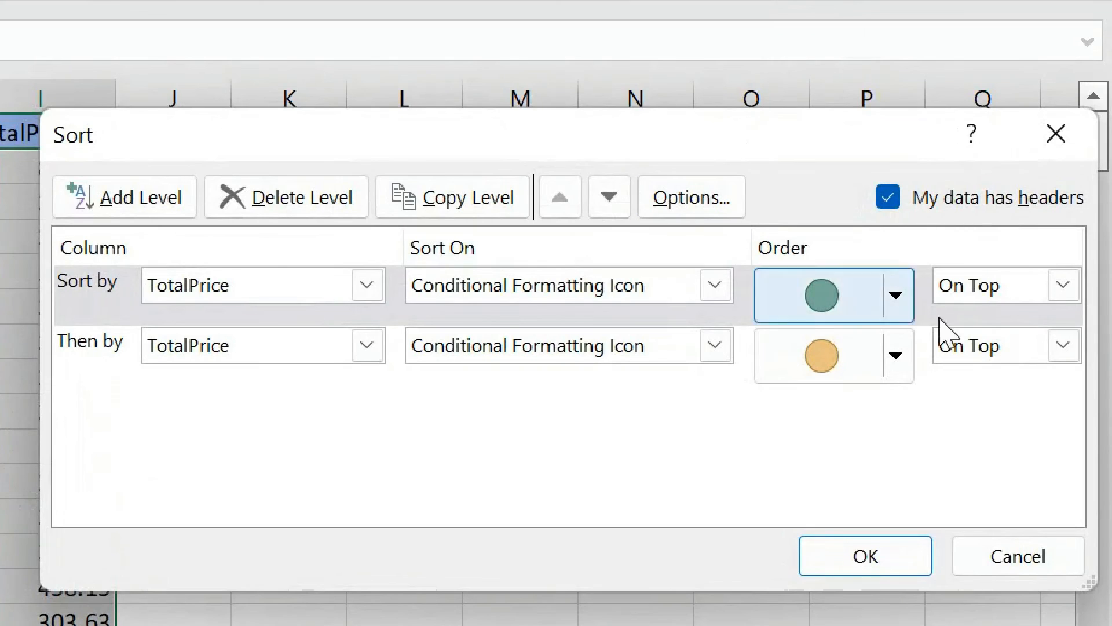
click(330, 200)
click(329, 199)
click(325, 199)
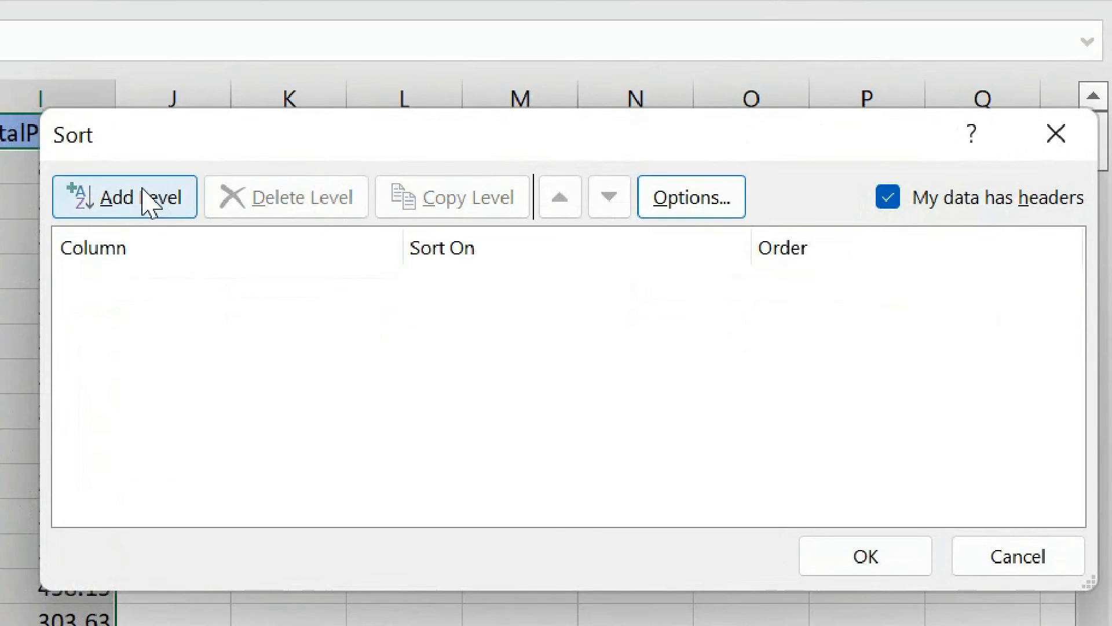
Add a sort level on OrderDate by cell values, ordered Newest to Oldest, and apply the sort.
click(145, 199)
click(362, 285)
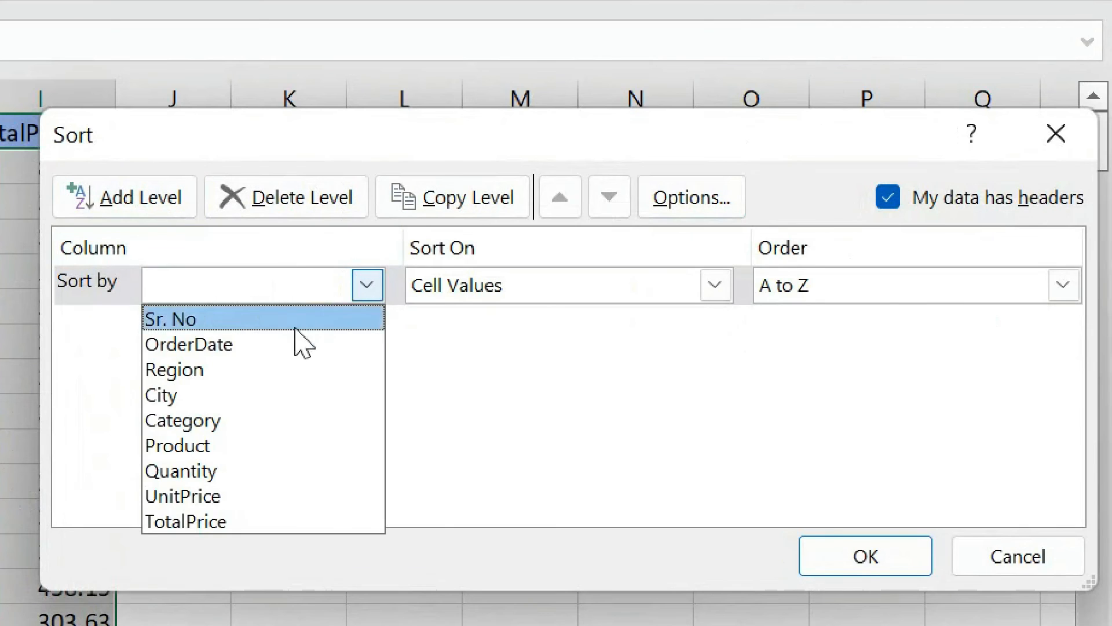
click(291, 348)
click(856, 303)
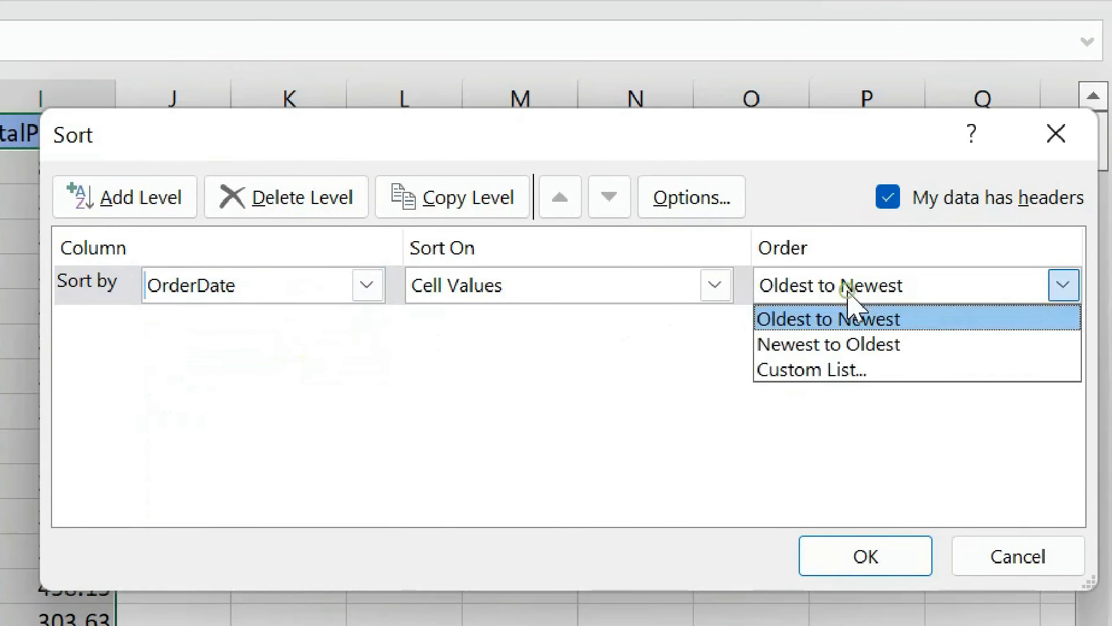
click(850, 294)
click(849, 295)
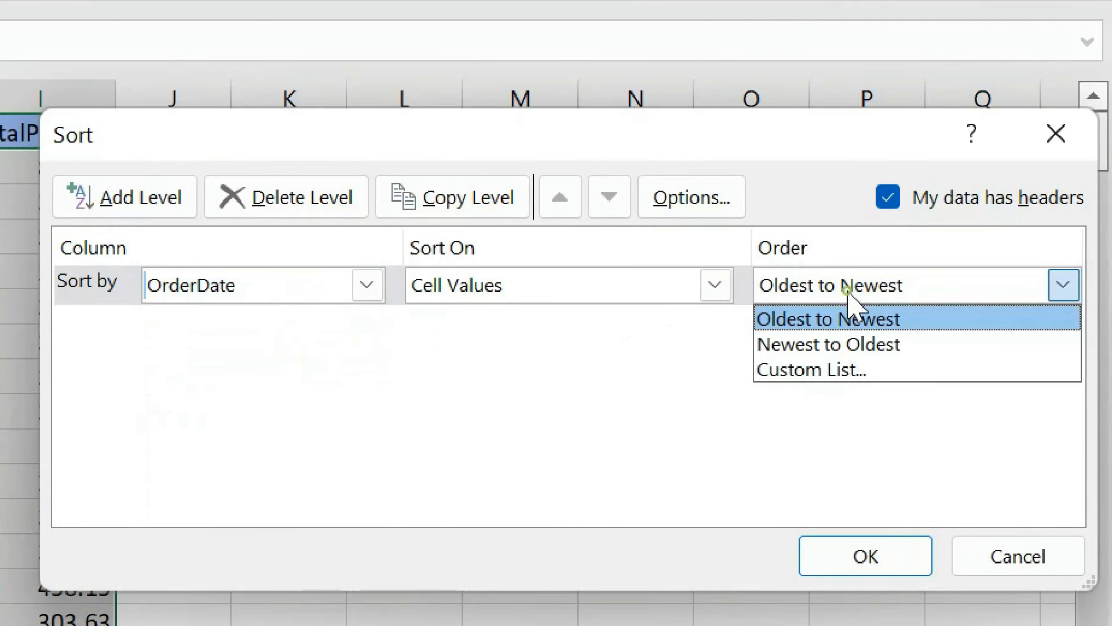
click(855, 344)
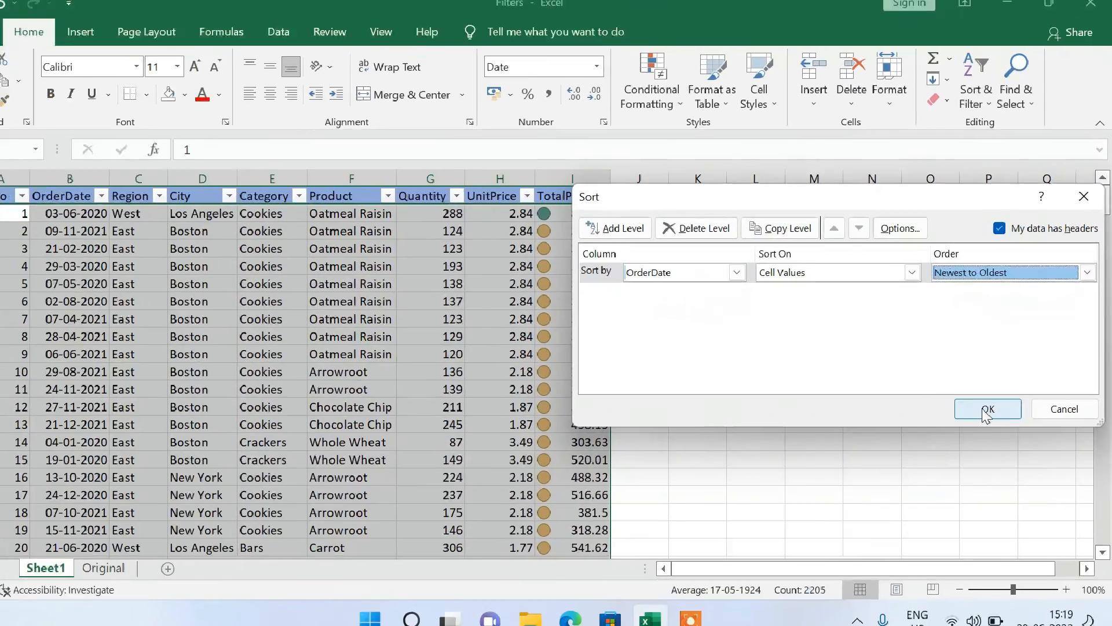
click(866, 556)
Examine the sorted OrderDate column and the rearranged serial numbers down the Sr. No column.
click(241, 322)
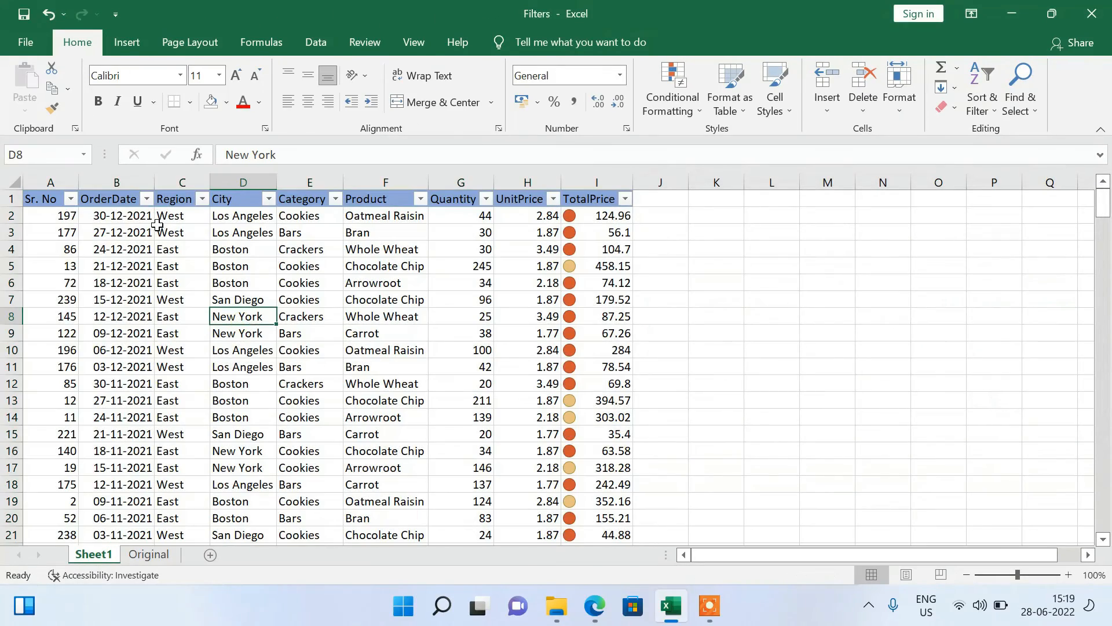
click(119, 183)
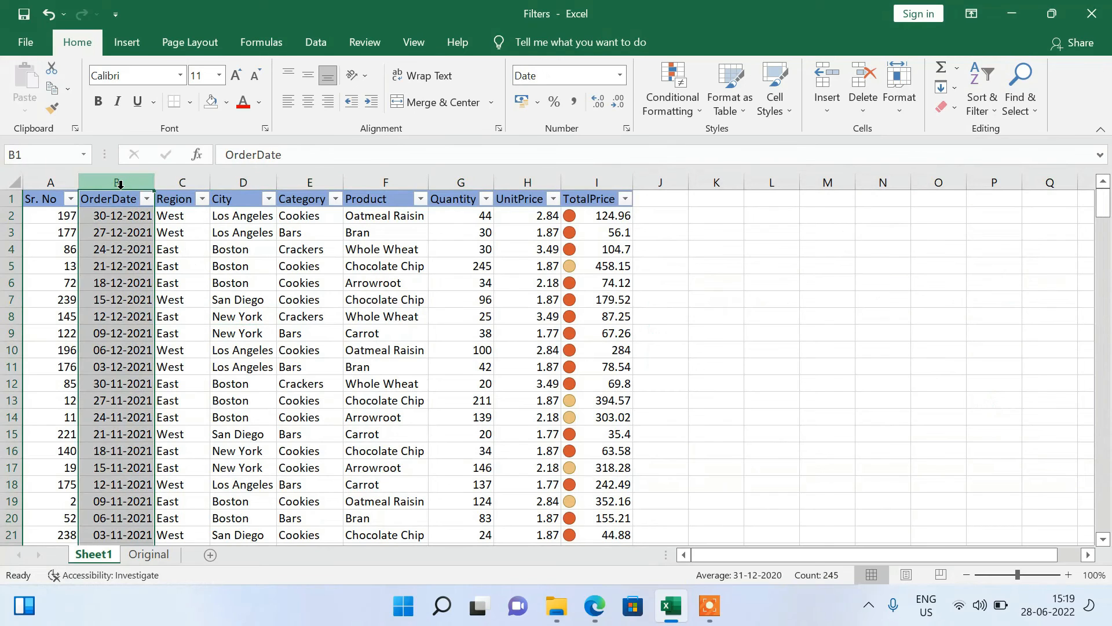
key(Left)
key(Down)
key(Down)
key(Down)
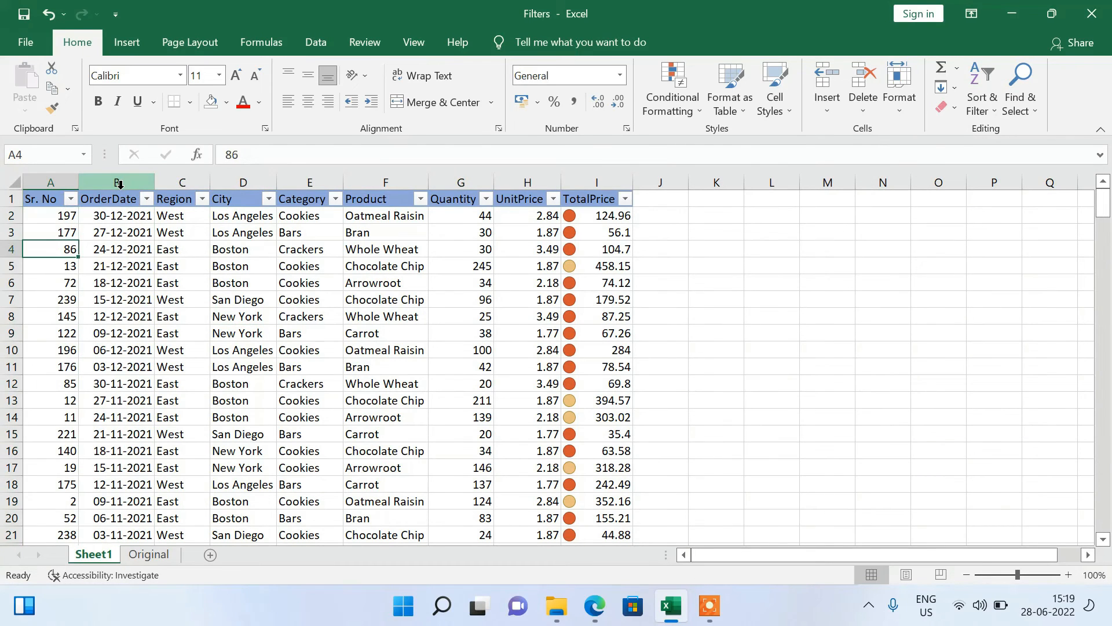
key(ctrl+Down)
key(ctrl+Up)
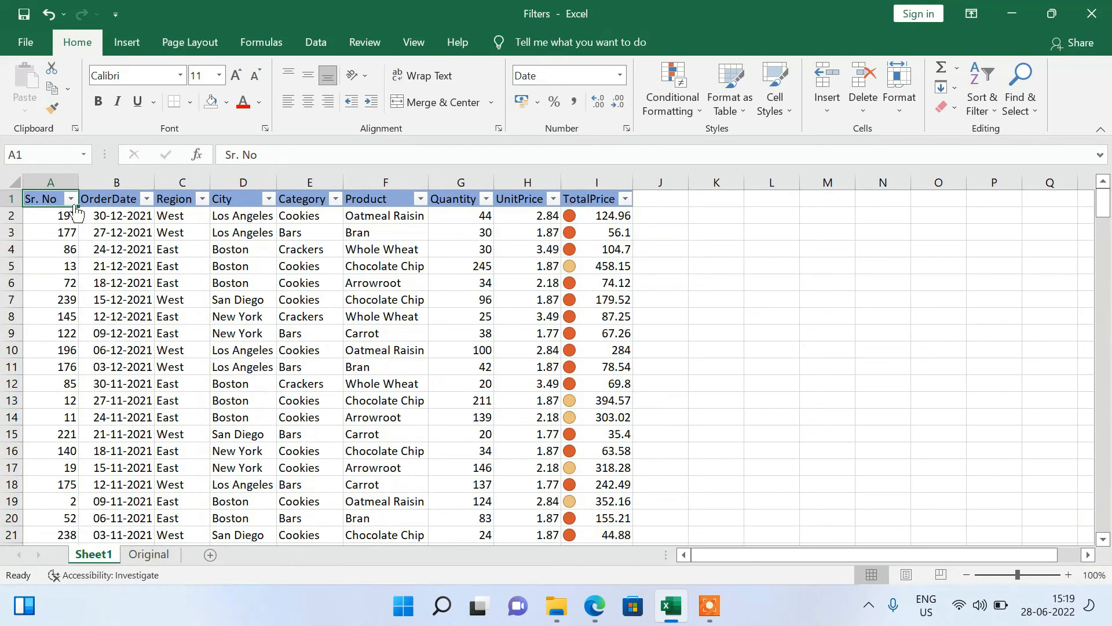
Sort the entire order table by Sr. No from smallest to largest to bring back the earlier row order.
key(ctrl+shift+End)
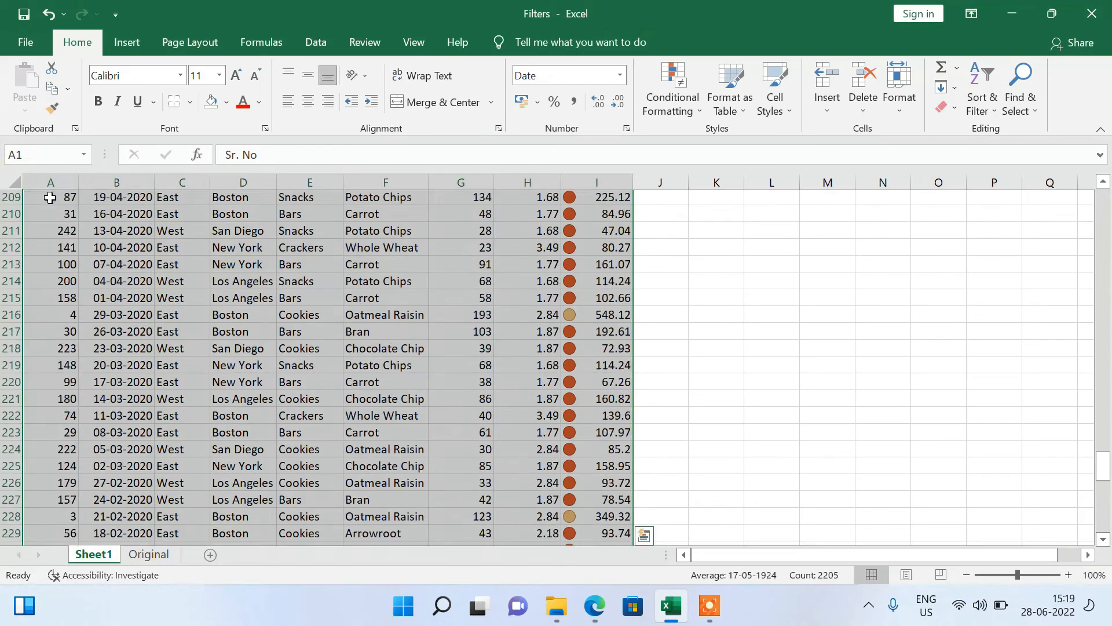
click(976, 97)
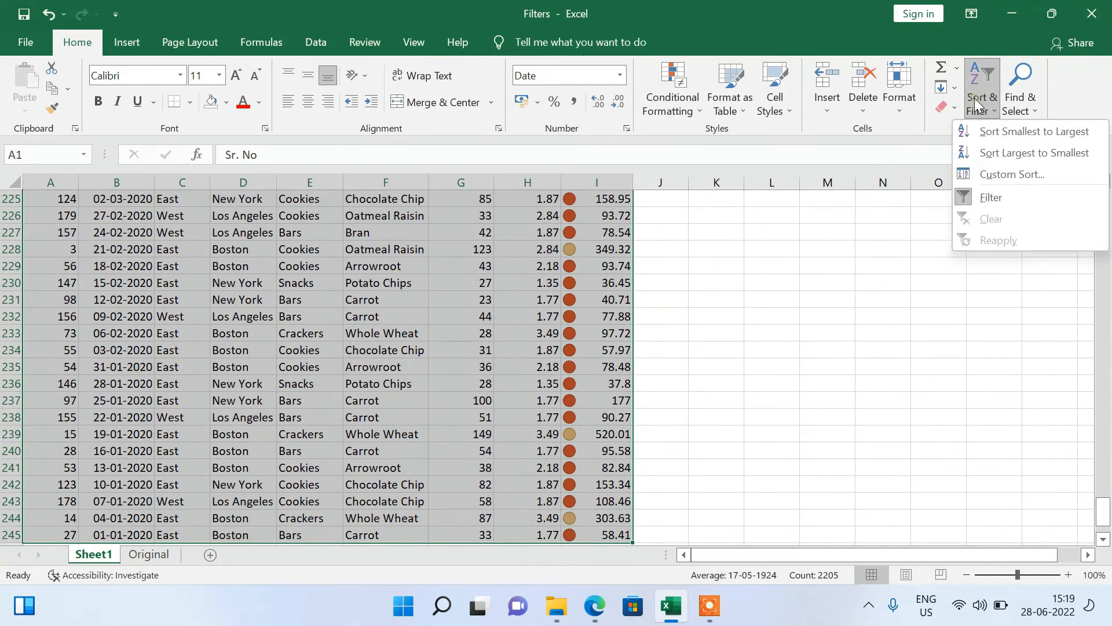
click(996, 132)
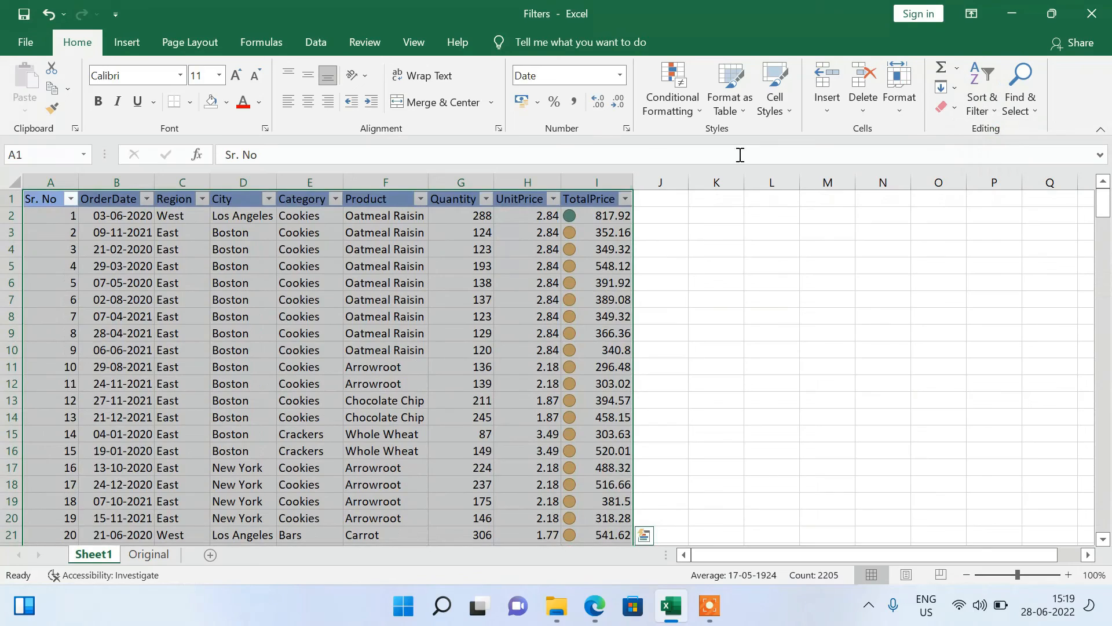
click(162, 249)
Check the sequence of serial numbers in the Sr. No column from its first to its last entry.
click(58, 224)
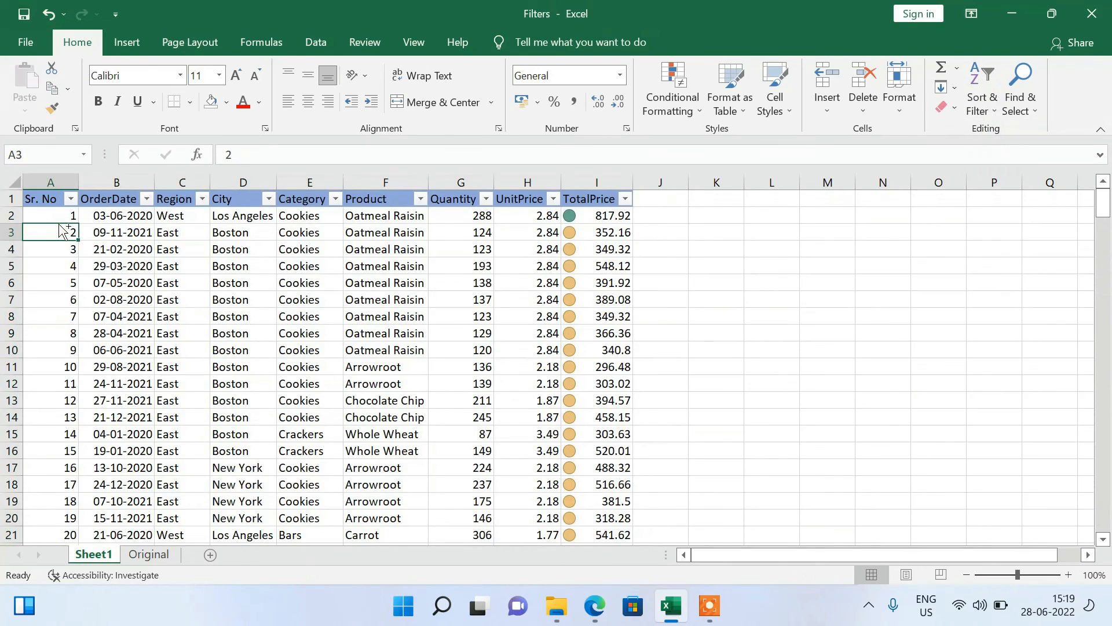
key(ctrl+Down)
key(ctrl+Up)
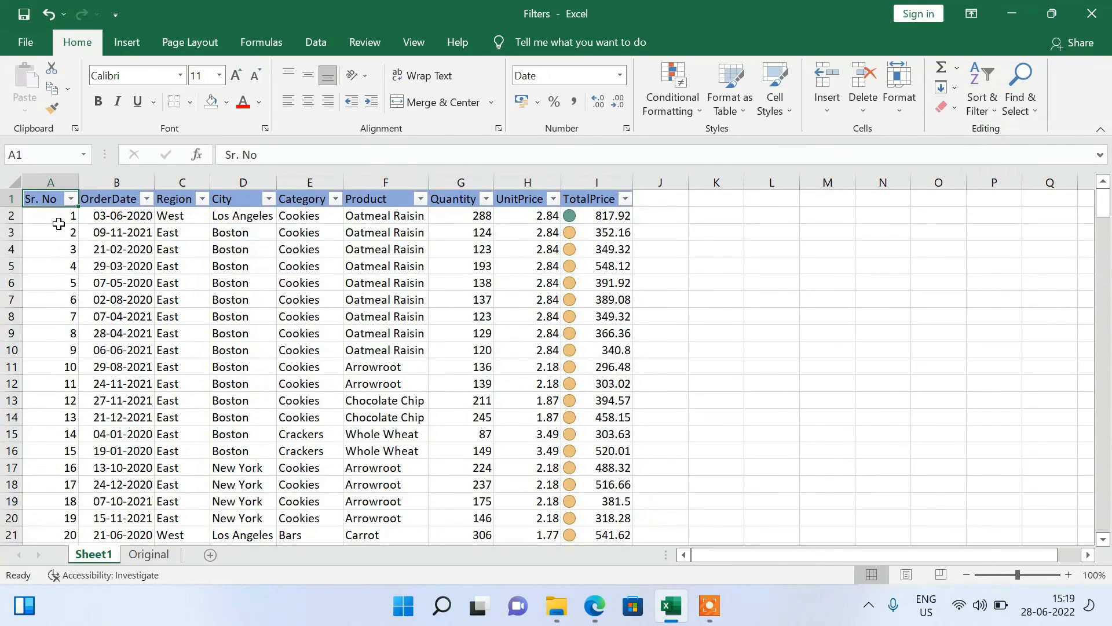
key(super+Down)
key(super+Up)
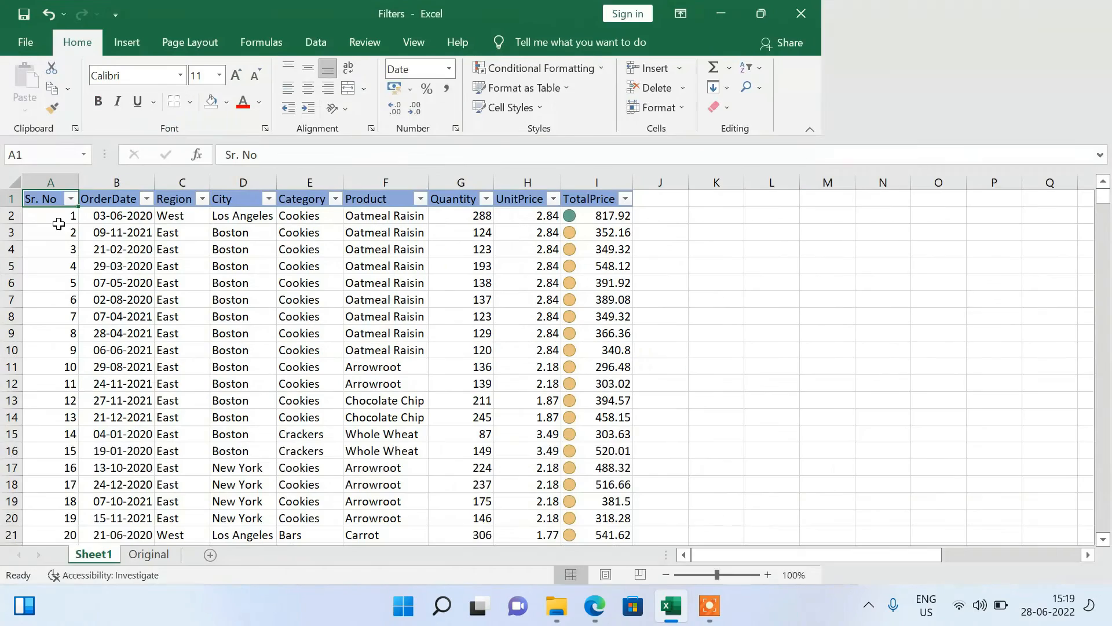
key(super+Down)
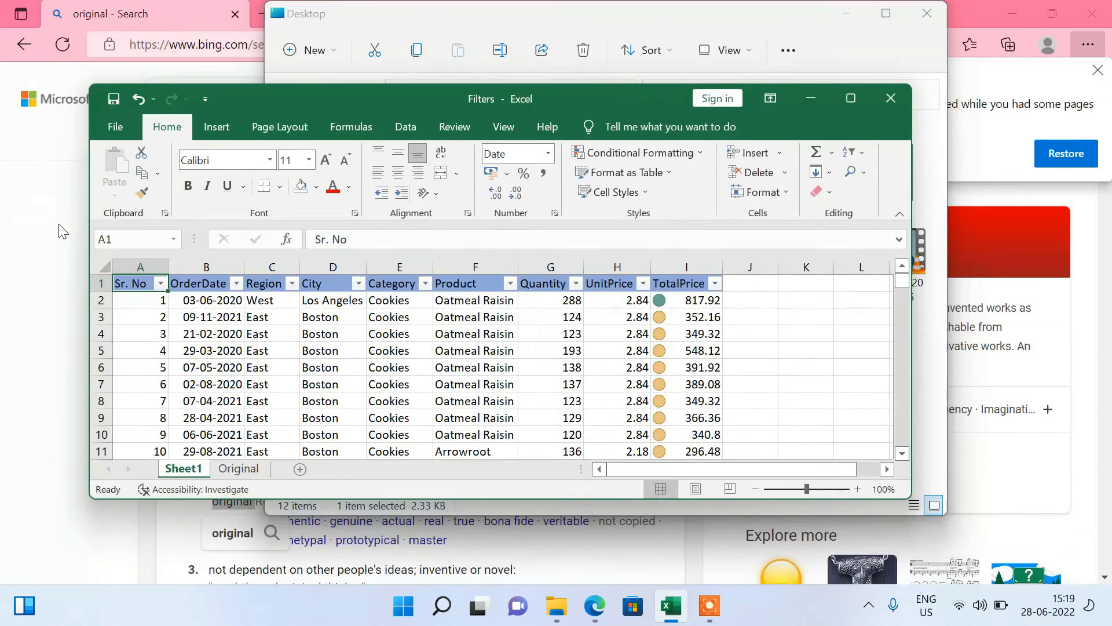
key(super+Up)
key(ctrl+Down)
key(ctrl+Up)
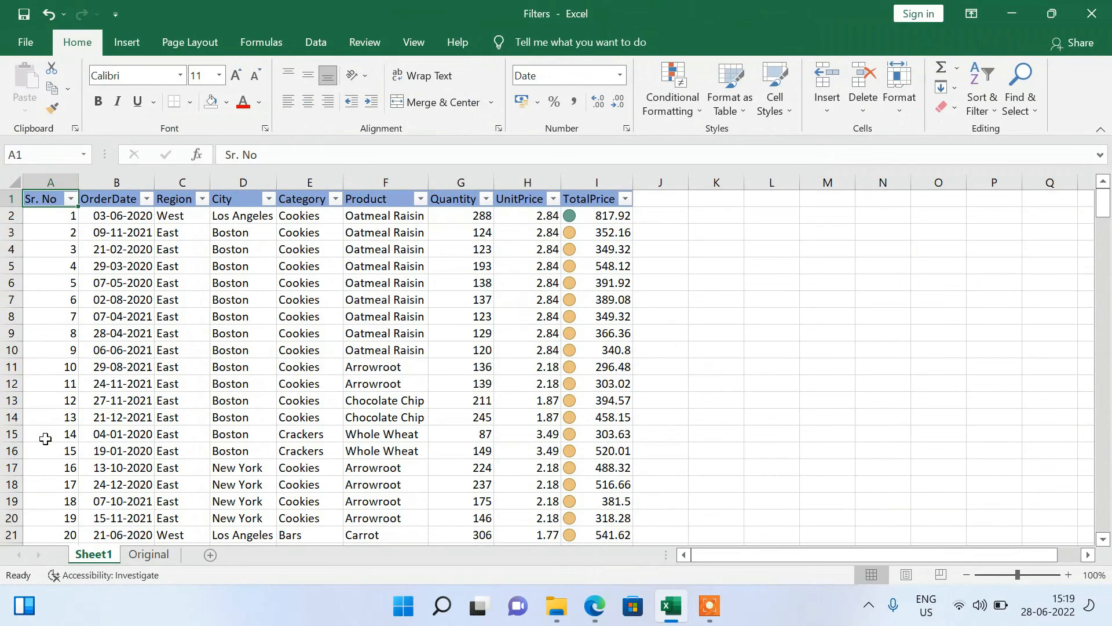
Review the re-sorted order records across the columns and down to the table's last row, ending back at the Sr. No header.
click(75, 301)
click(169, 453)
click(503, 319)
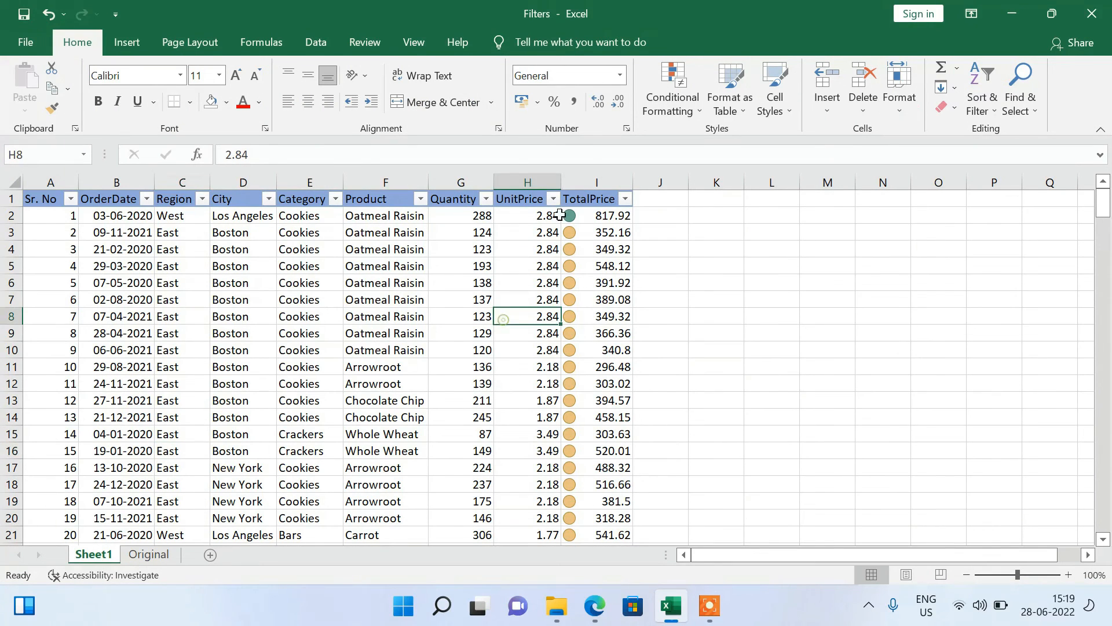
click(614, 235)
click(44, 227)
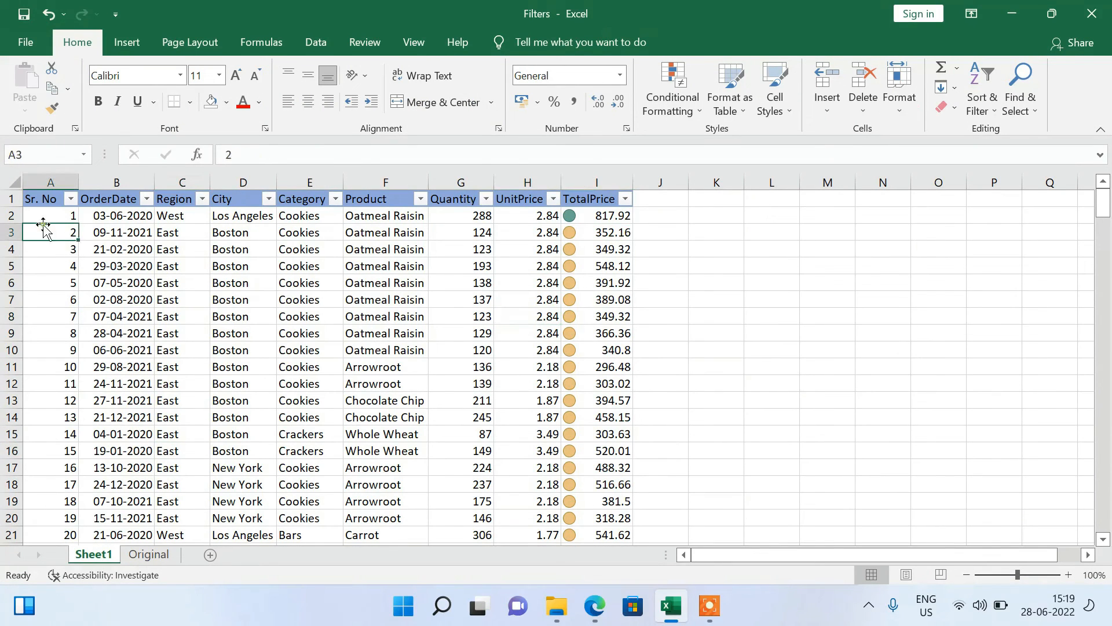
click(35, 199)
key(ctrl+shift+End)
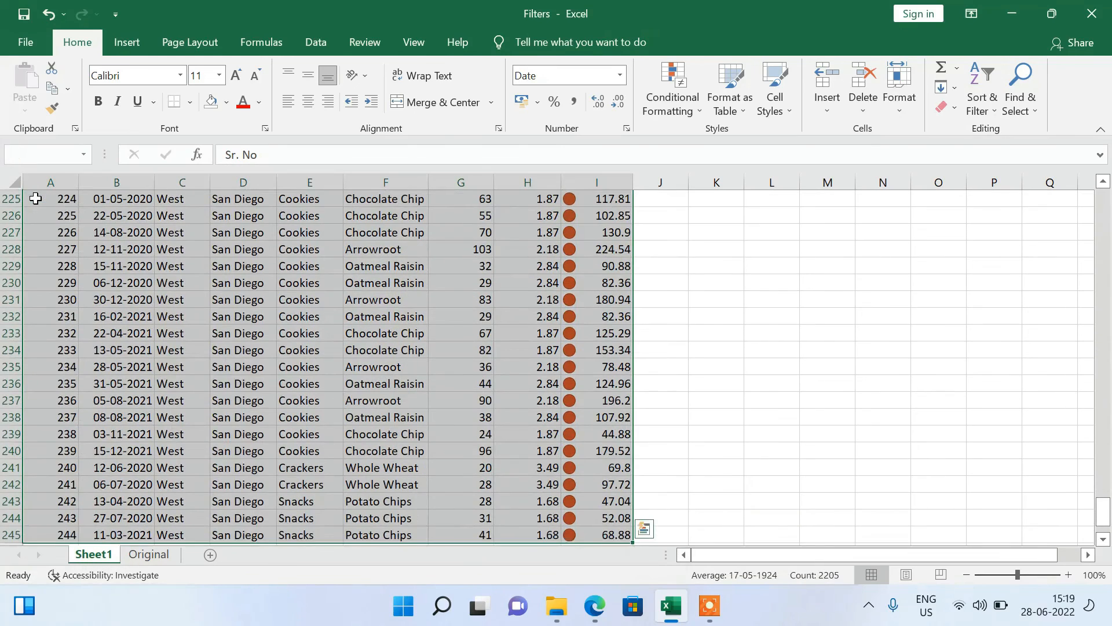
key(ctrl+Home)
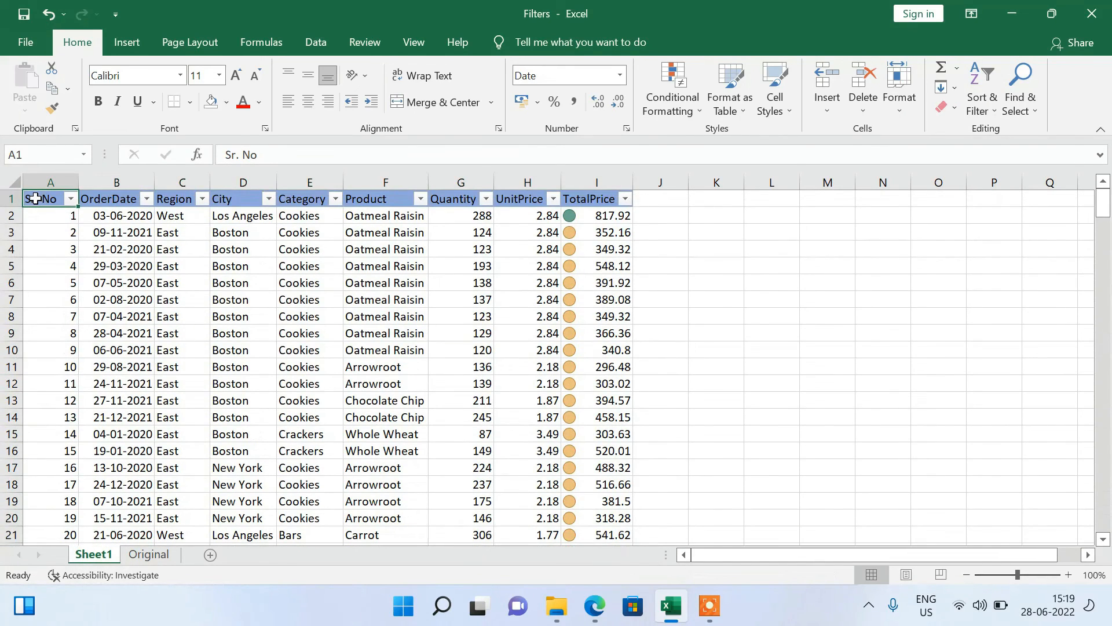